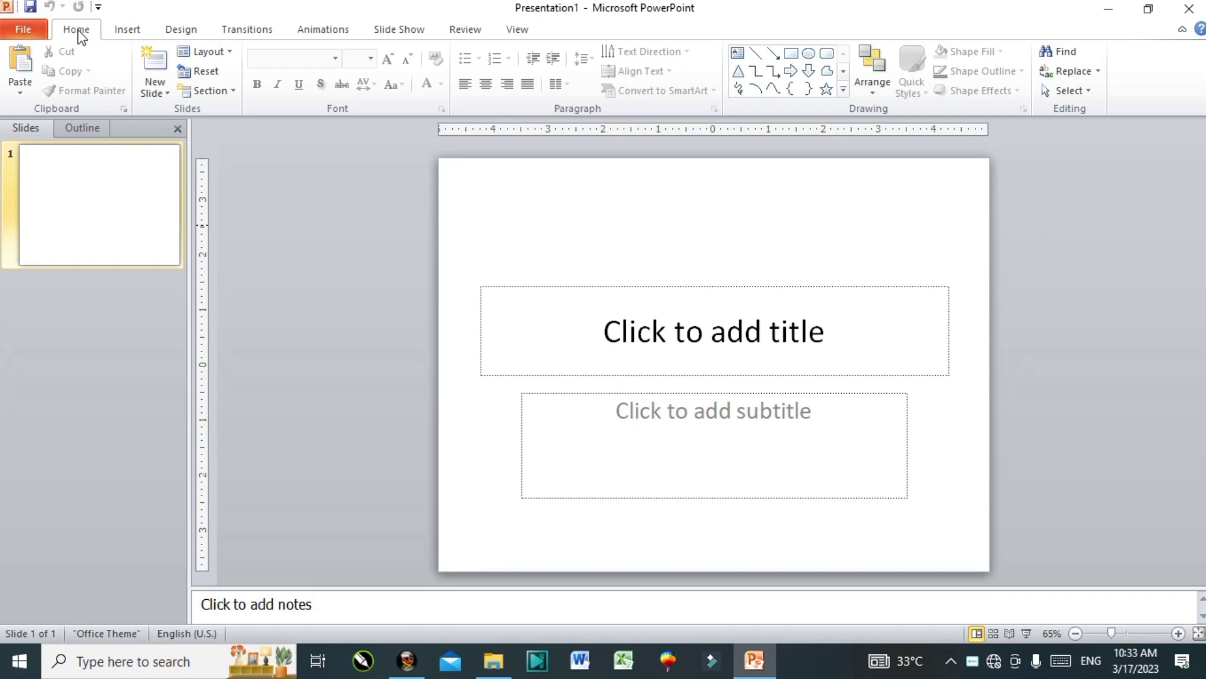
# Step: Insert a 10×8 table, apply a purple banded style, and move it slightly lower
pyautogui.click(23, 29)
pyautogui.click(72, 31)
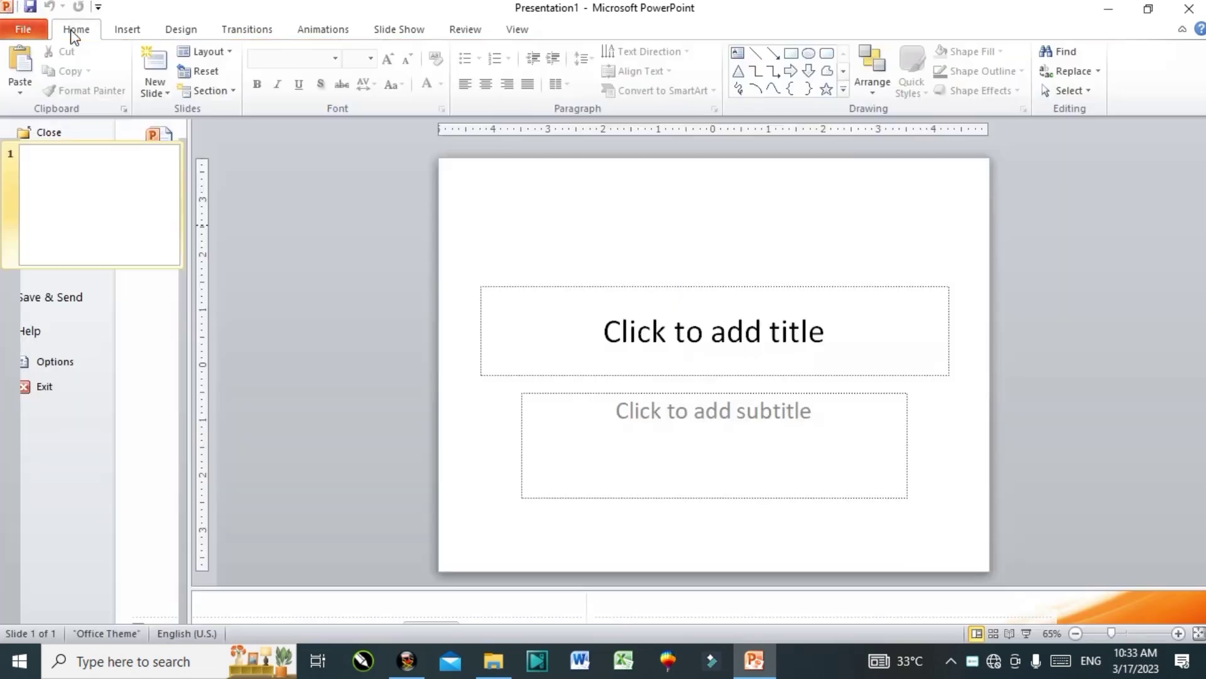
pyautogui.click(128, 32)
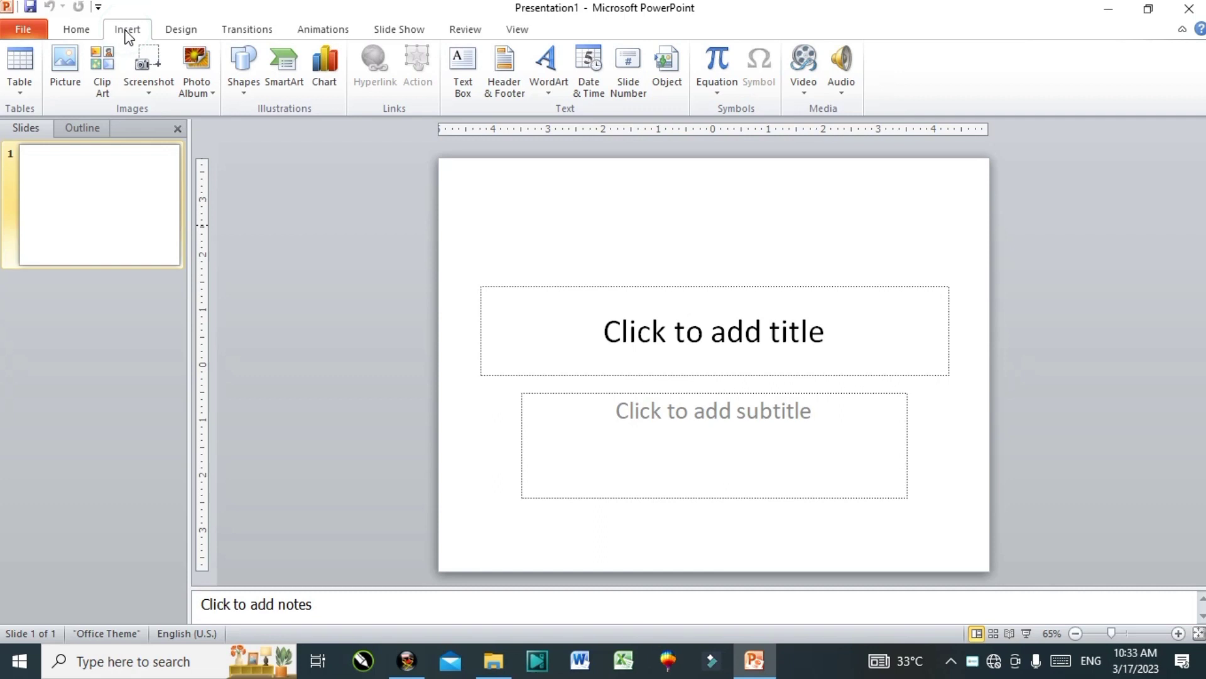
pyautogui.click(19, 66)
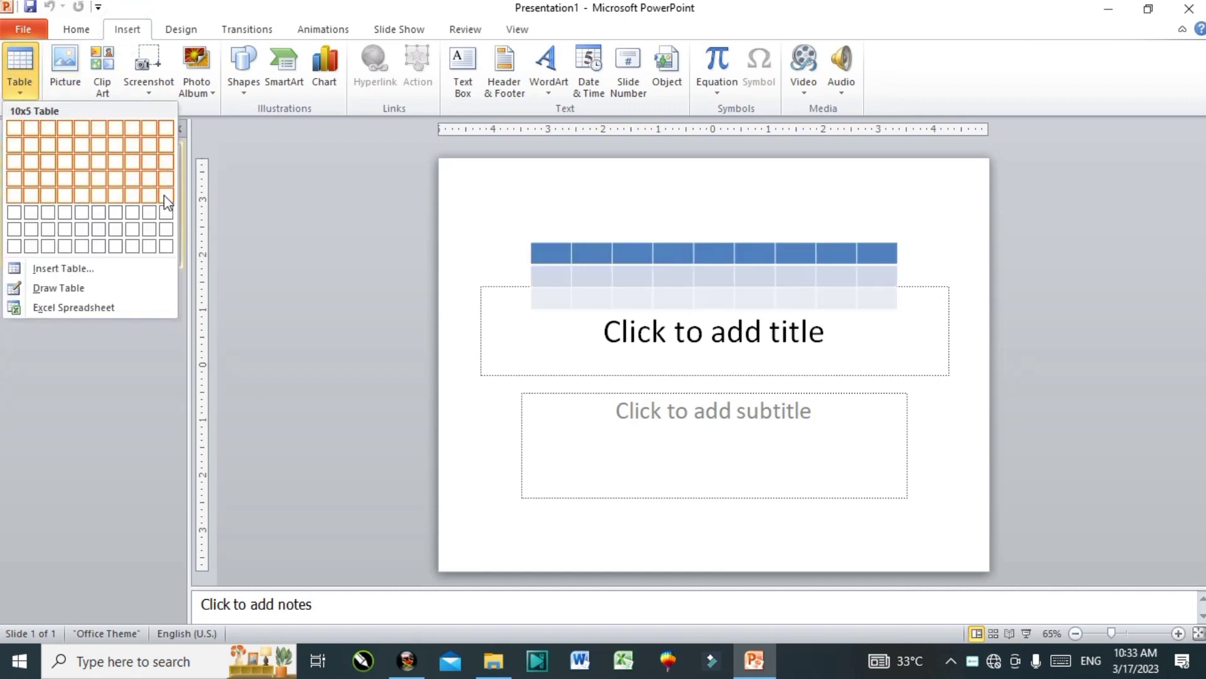
pyautogui.click(167, 245)
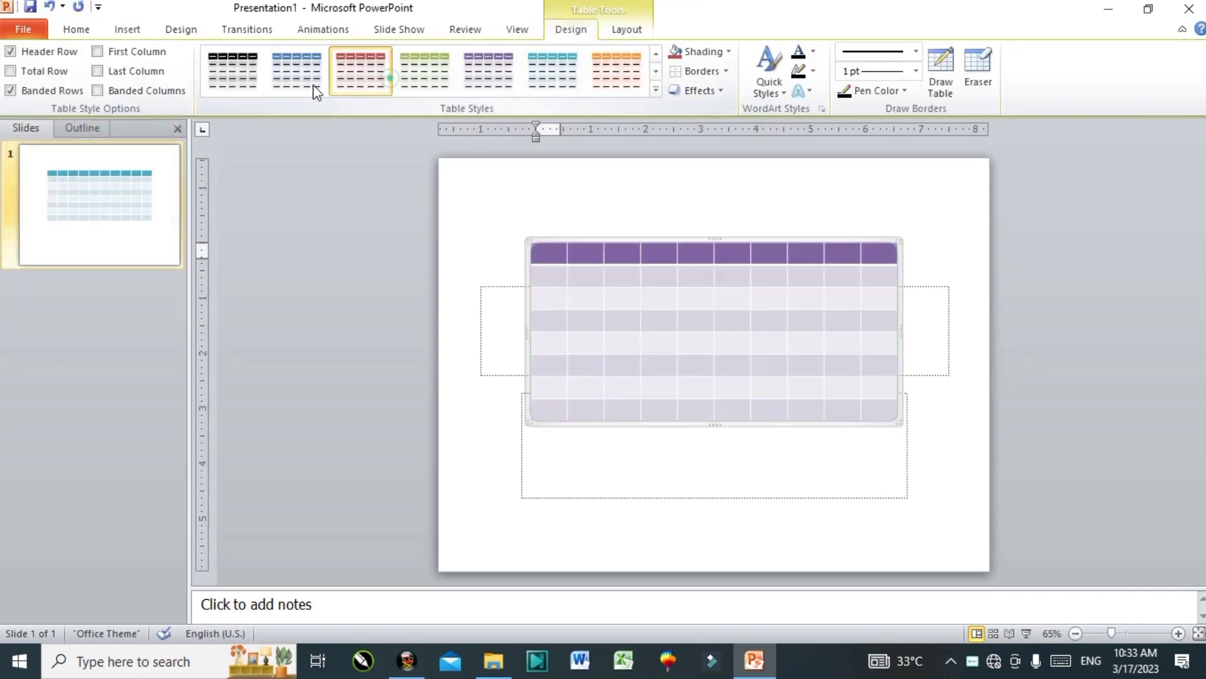
pyautogui.click(496, 68)
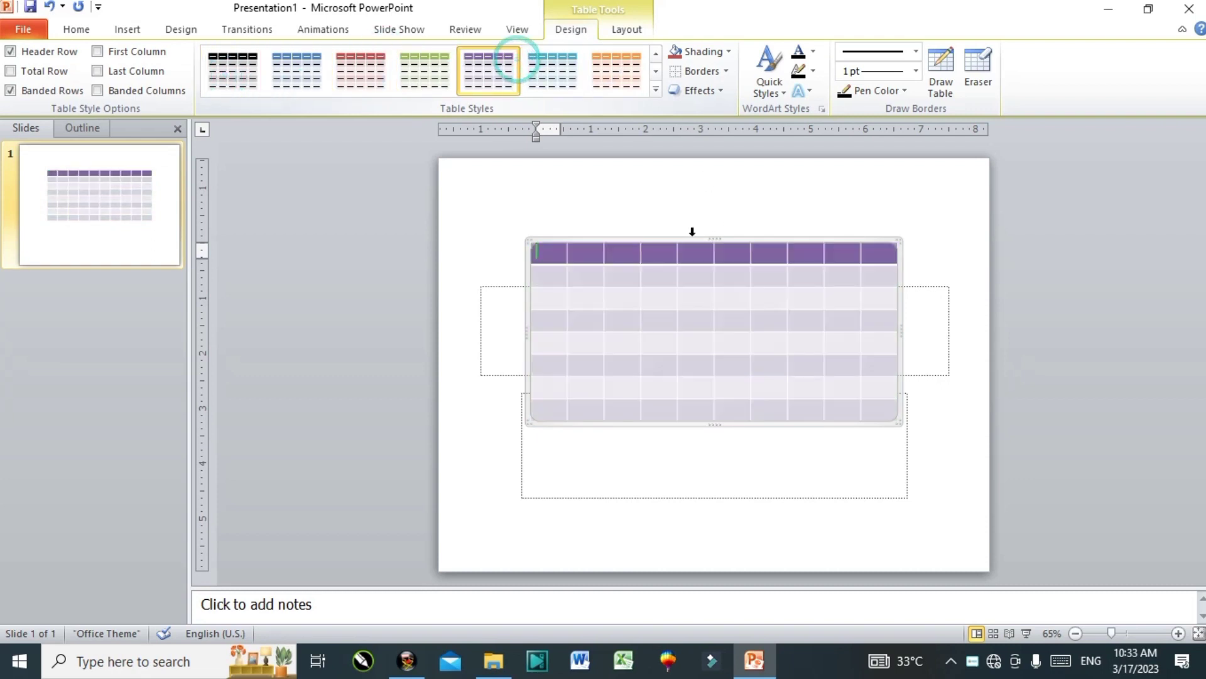
pyautogui.moveTo(539, 245)
pyautogui.mouseDown()
pyautogui.moveTo(539, 261)
pyautogui.moveTo(886, 437)
pyautogui.mouseUp()
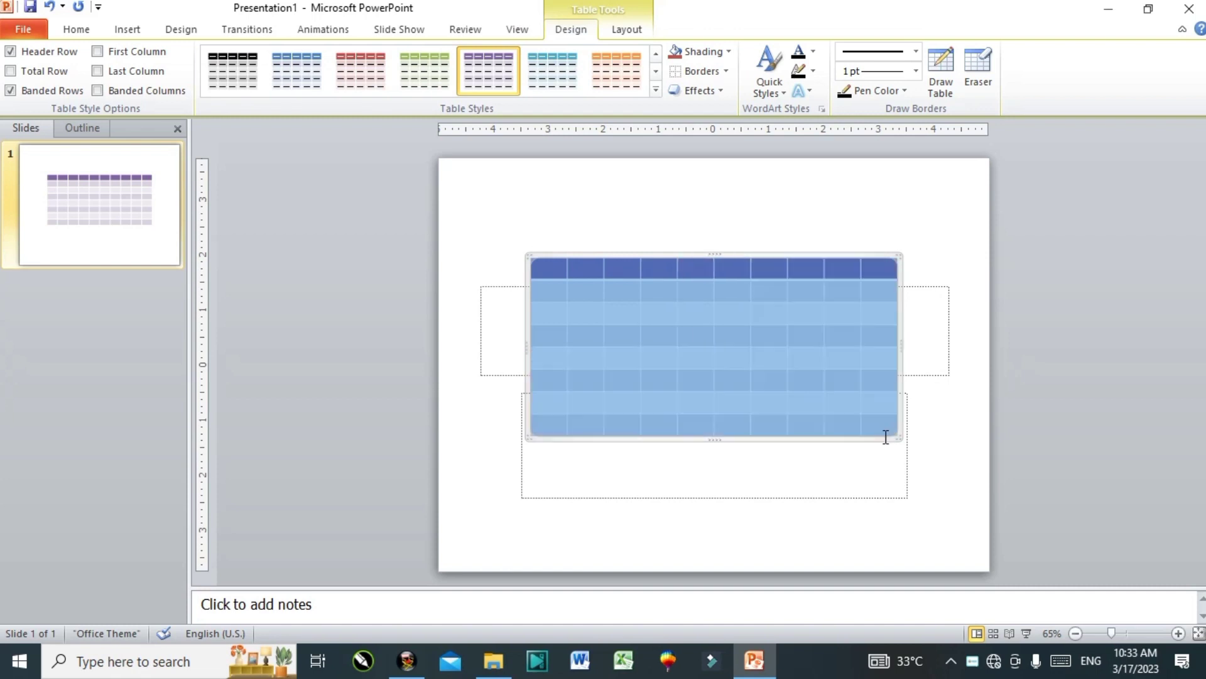
# Step: Give the table All Borders, orange shading, and a WordArt text effect style
pyautogui.click(726, 72)
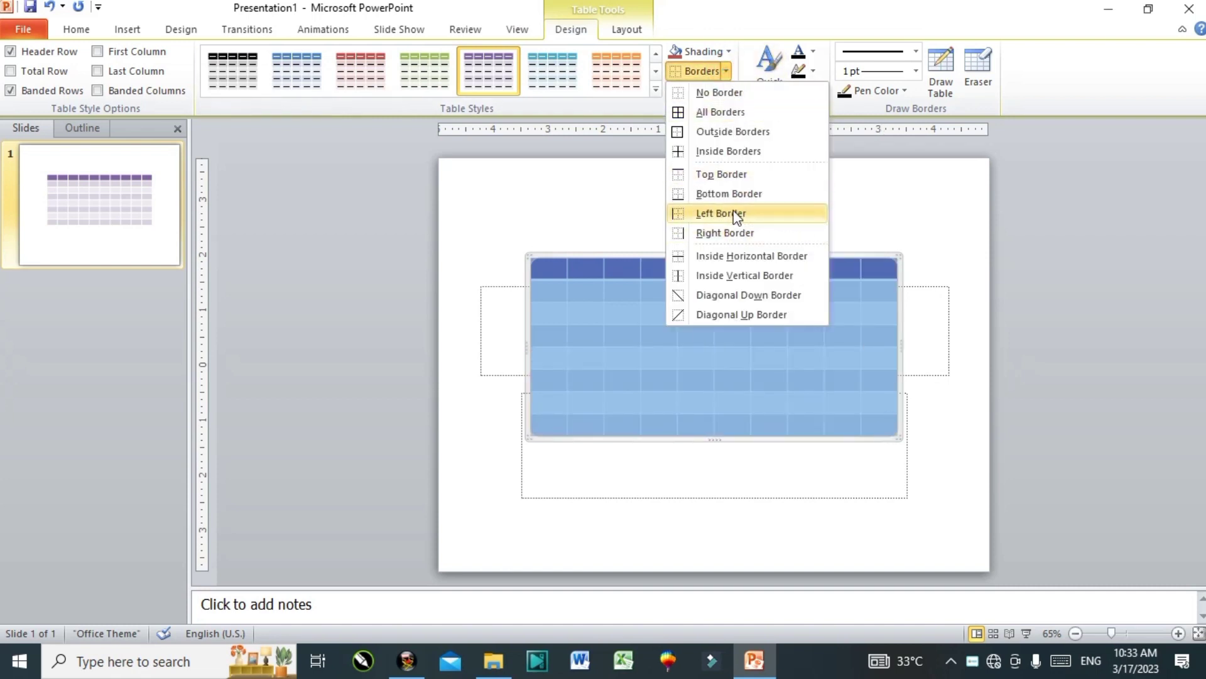
pyautogui.click(708, 112)
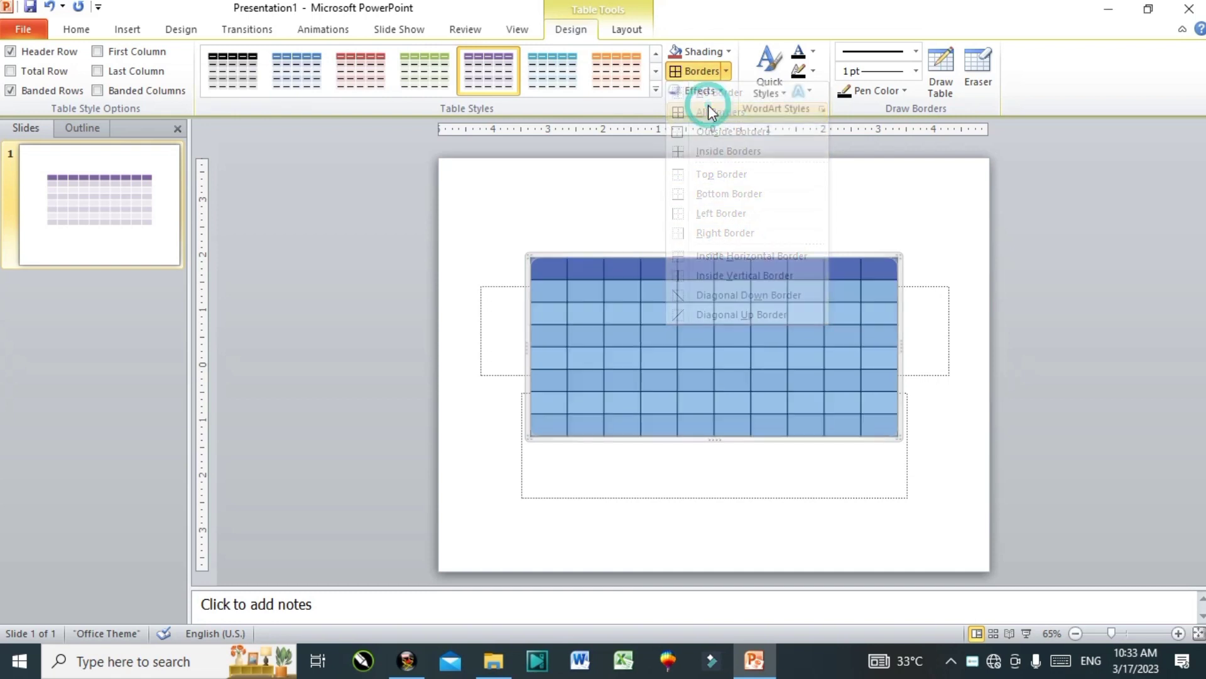
pyautogui.click(729, 52)
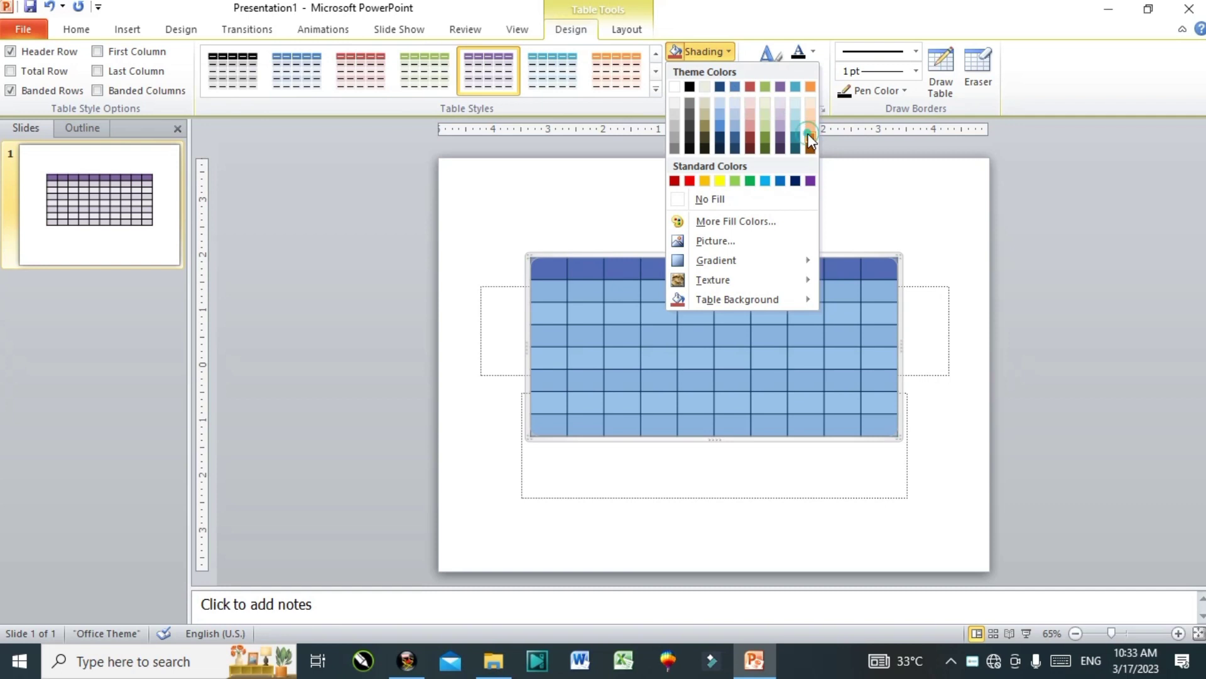
pyautogui.click(808, 133)
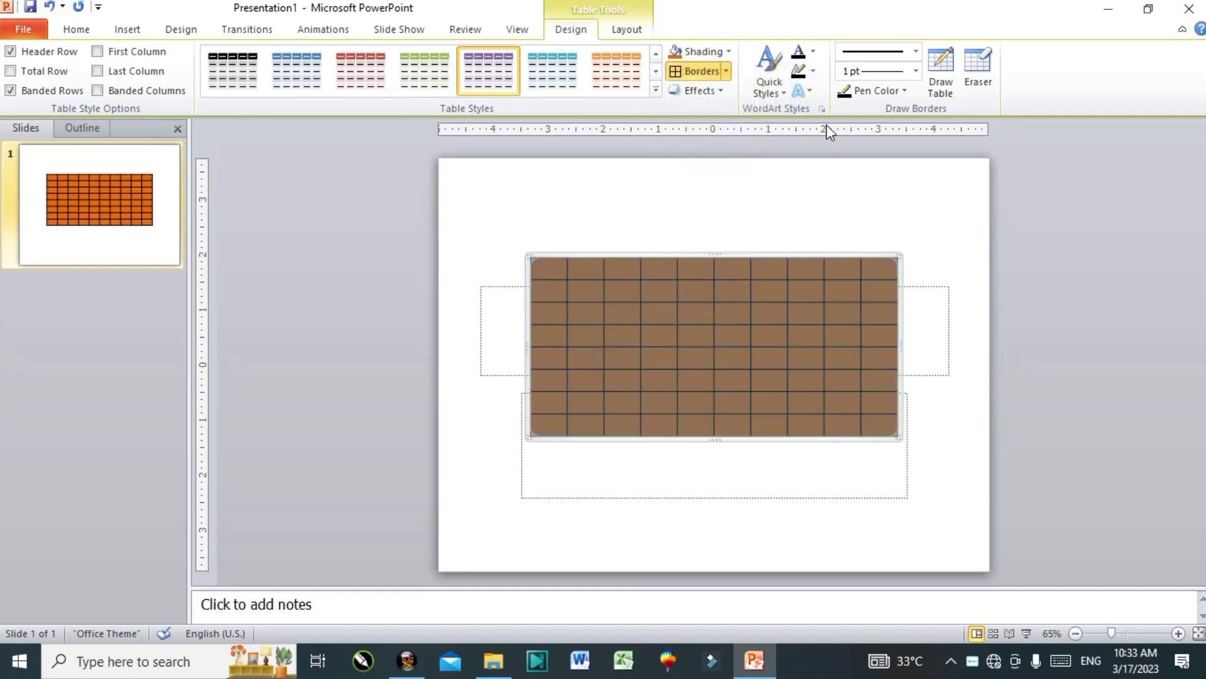
pyautogui.click(785, 92)
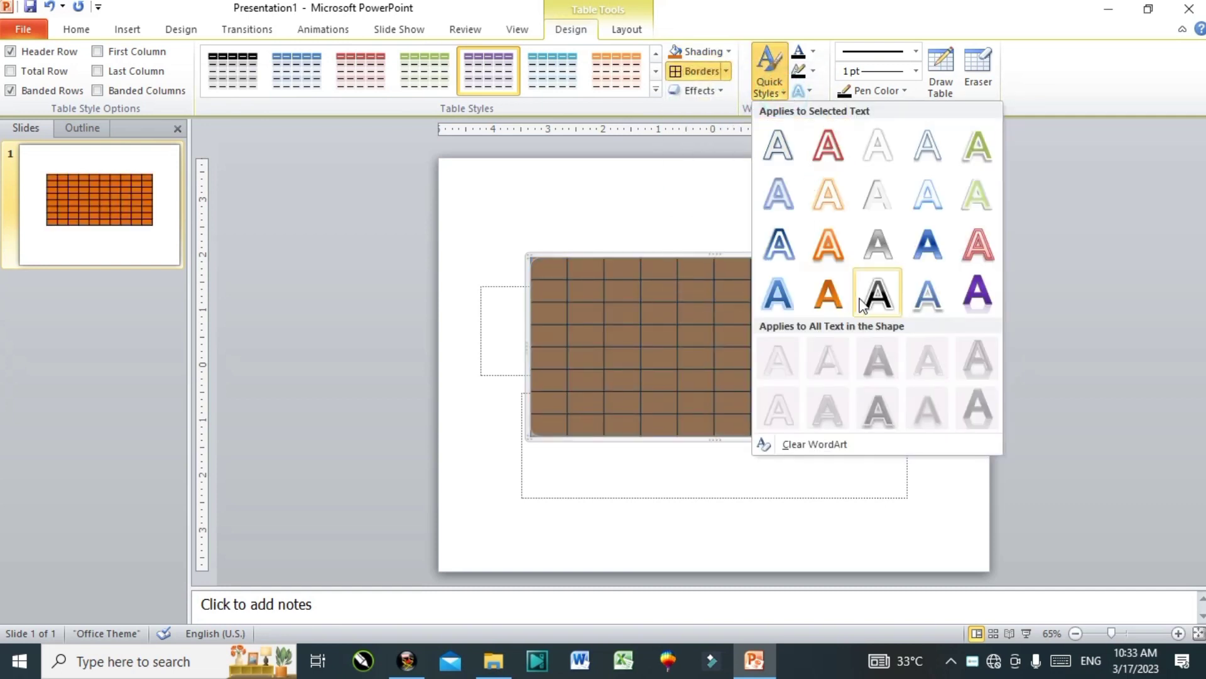
pyautogui.click(943, 248)
# Step: Type 'ZDFASFDSFSD' and 'C DFF SDF' into a second-row cell with orange text fill
pyautogui.click(655, 290)
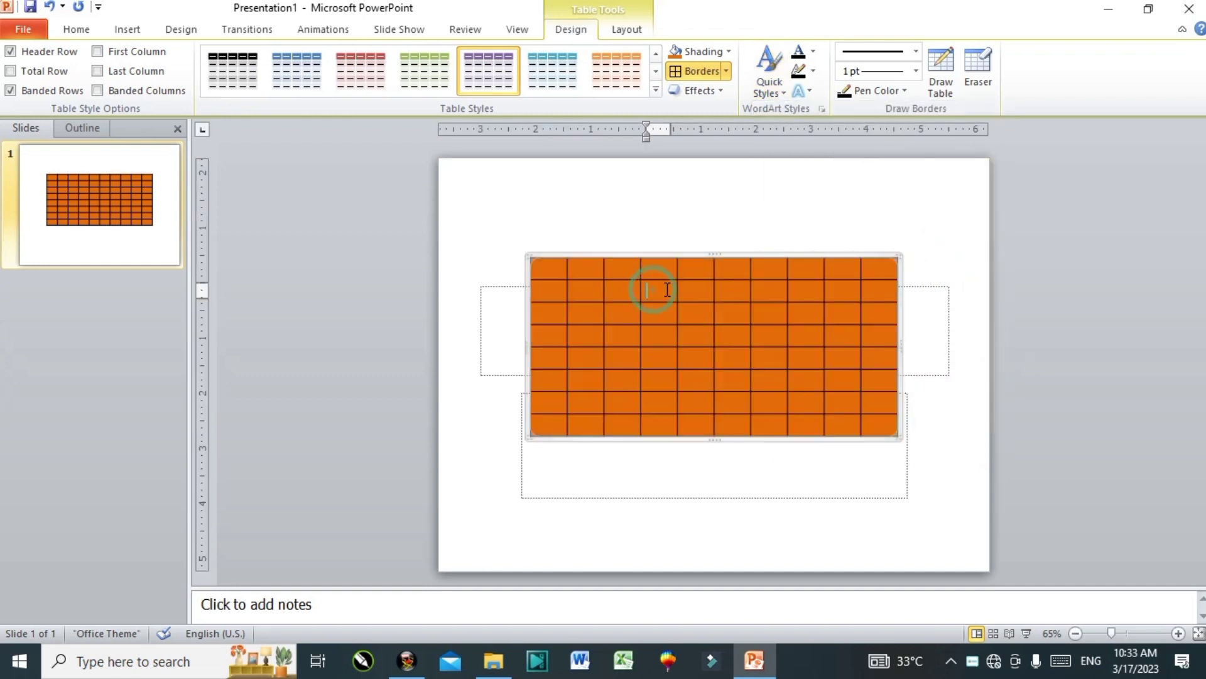
pyautogui.write('ZDFASFDSFSD')
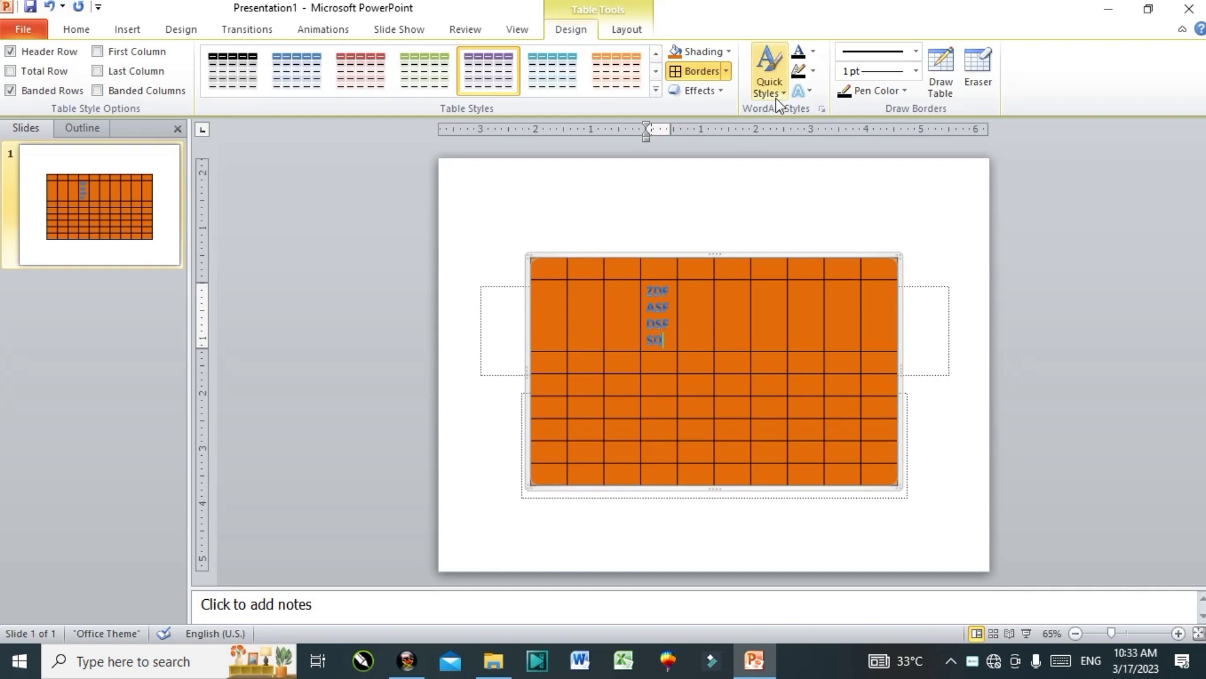
pyautogui.click(813, 51)
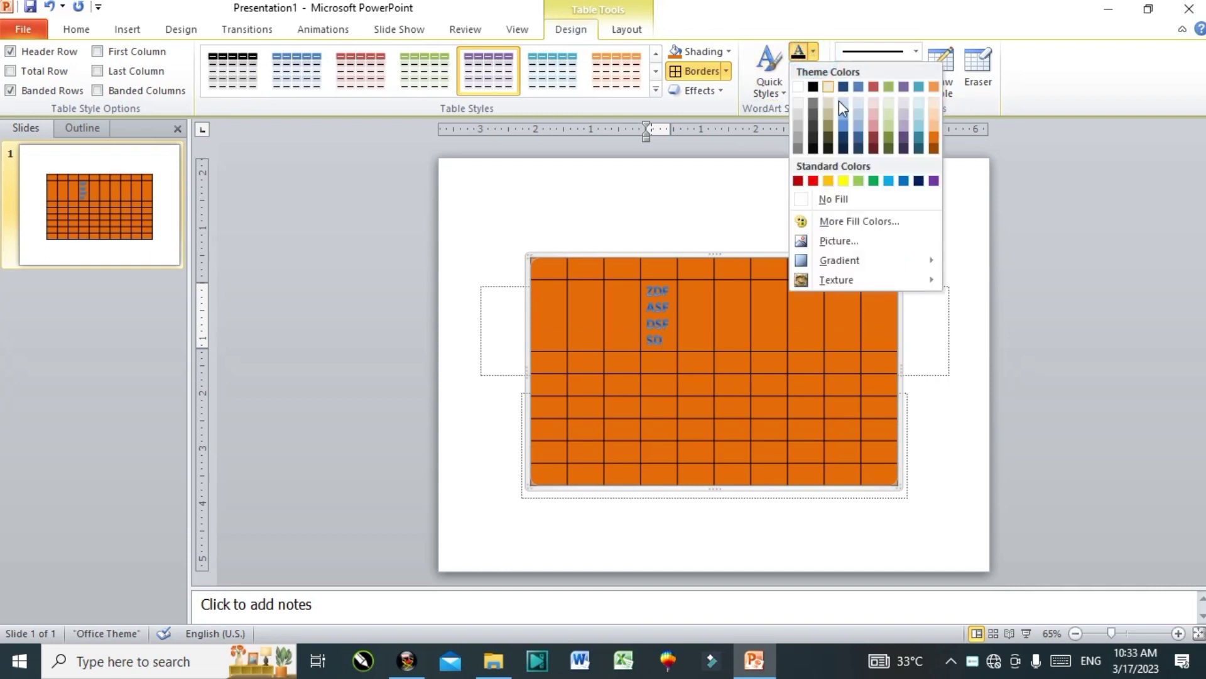
pyautogui.click(936, 137)
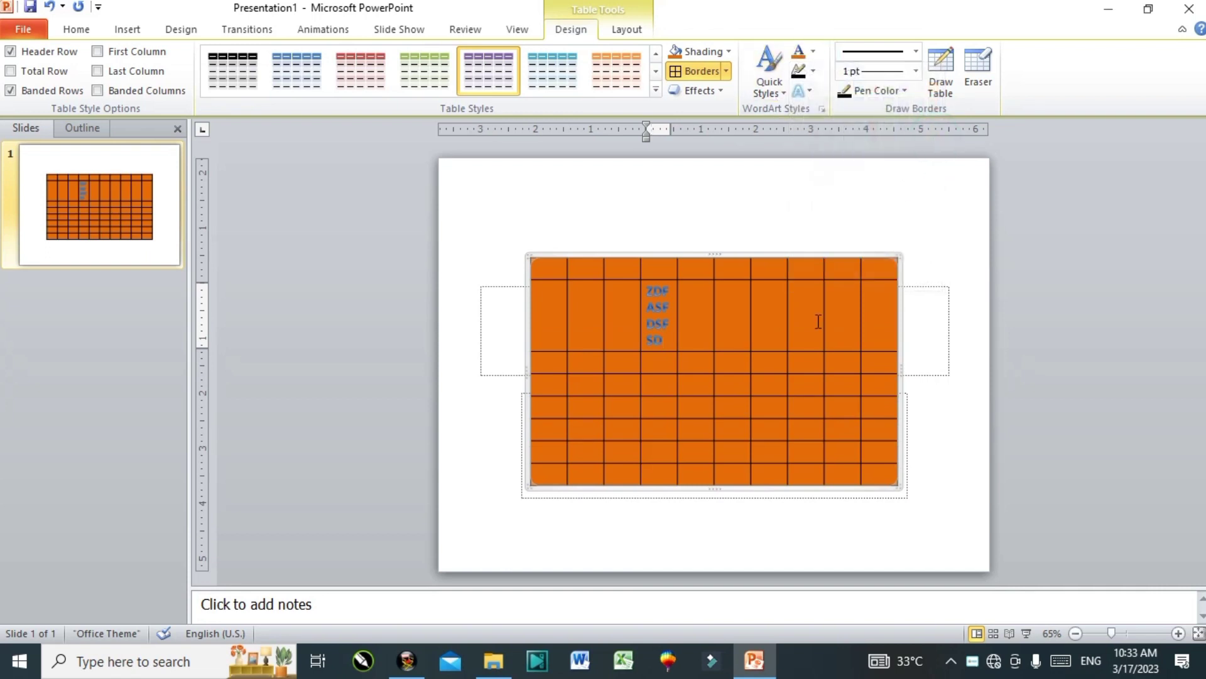
pyautogui.write('C DFF SDF')
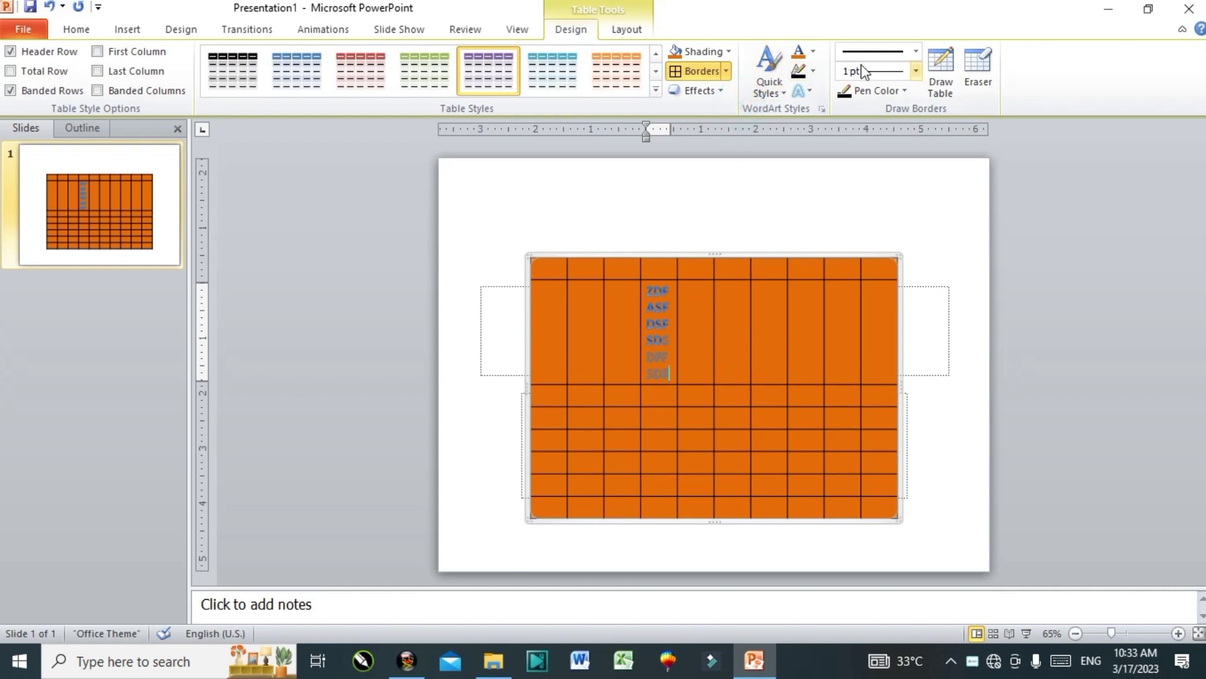
# Step: Draw a new small table above the orange table with Draw Table
pyautogui.click(941, 70)
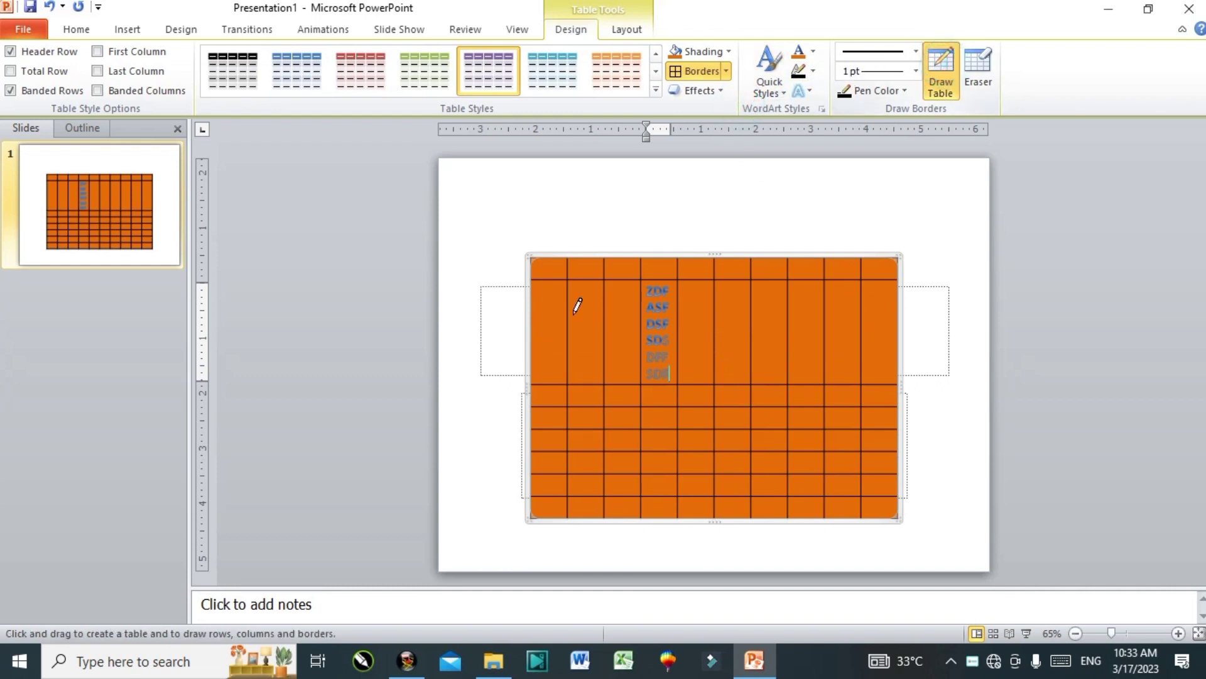
pyautogui.moveTo(510, 185); pyautogui.dragTo(829, 243)
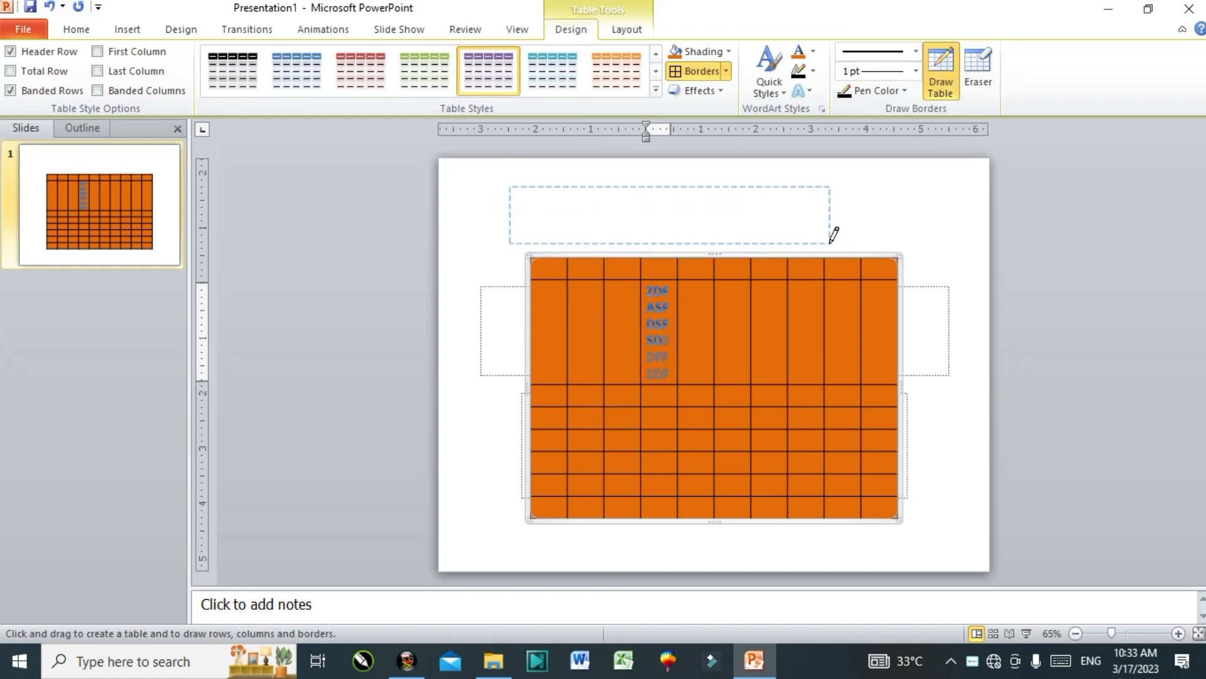
pyautogui.click(704, 176)
pyautogui.click(941, 70)
# Step: Divide the new table into uneven cells with vertical and horizontal borders
pyautogui.moveTo(781, 186); pyautogui.dragTo(781, 241)
pyautogui.moveTo(724, 189); pyautogui.dragTo(724, 242)
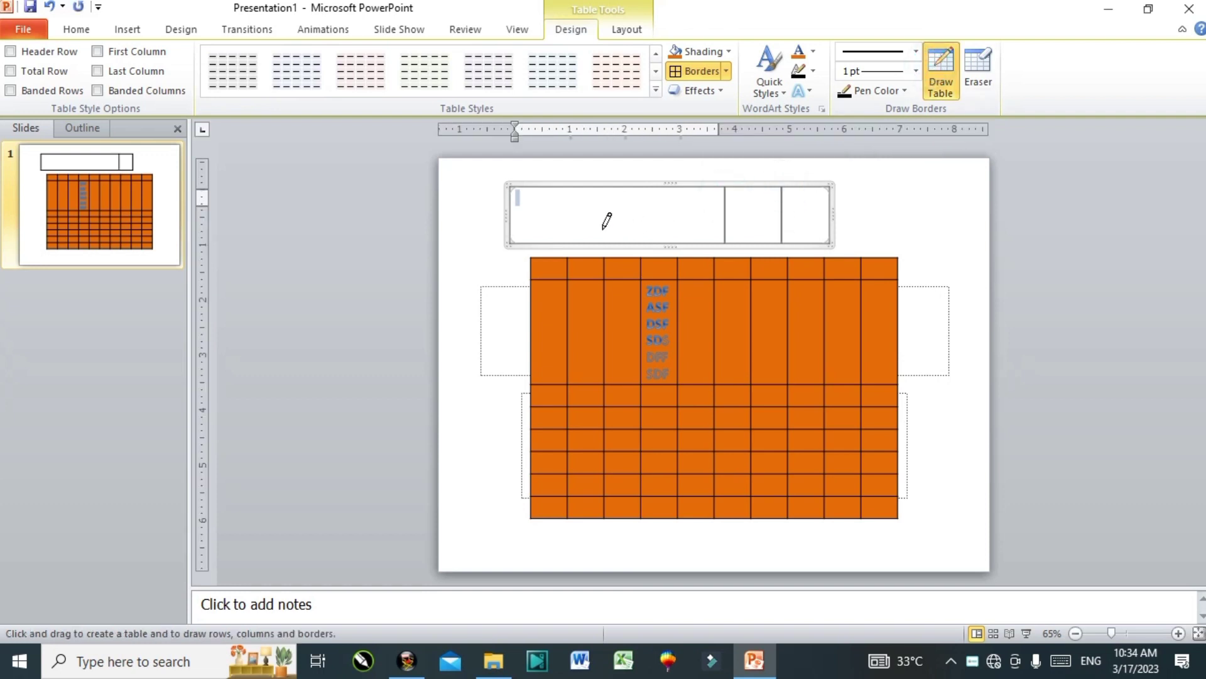
pyautogui.moveTo(585, 194); pyautogui.dragTo(585, 243)
pyautogui.moveTo(515, 214); pyautogui.dragTo(641, 211)
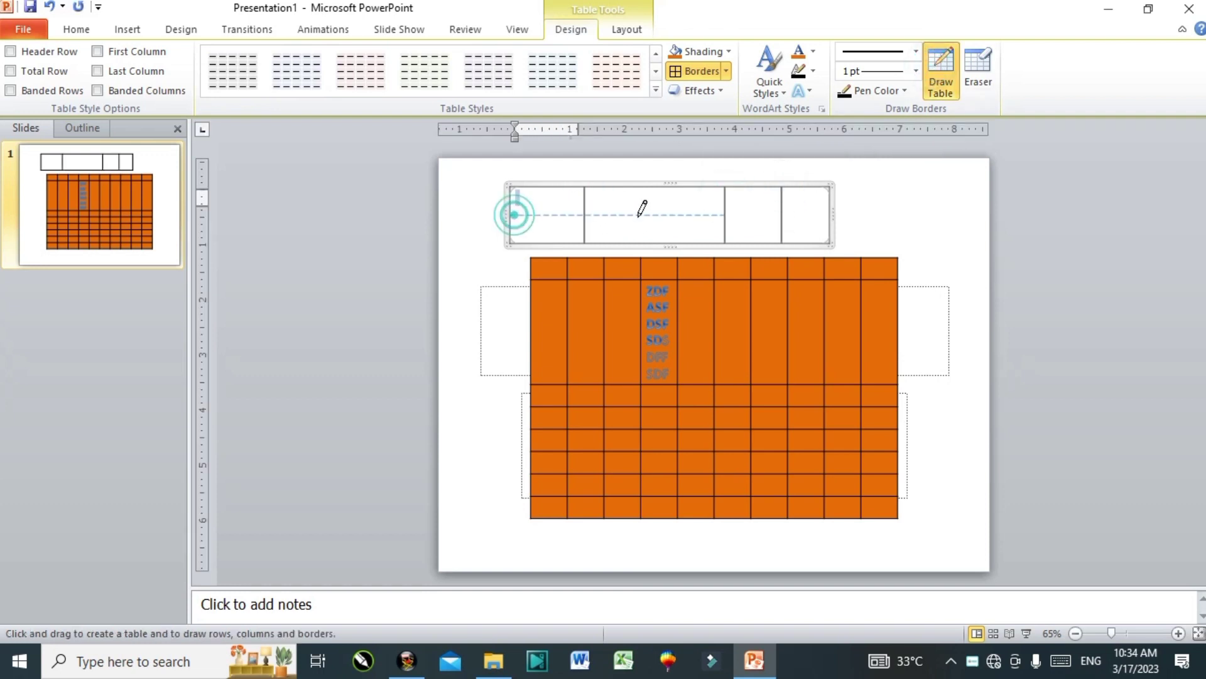
pyautogui.moveTo(512, 231); pyautogui.dragTo(722, 230)
pyautogui.moveTo(784, 186)
pyautogui.mouseDown()
pyautogui.moveTo(801, 207)
pyautogui.moveTo(602, 243)
pyautogui.mouseUp()
pyautogui.press('Escape')
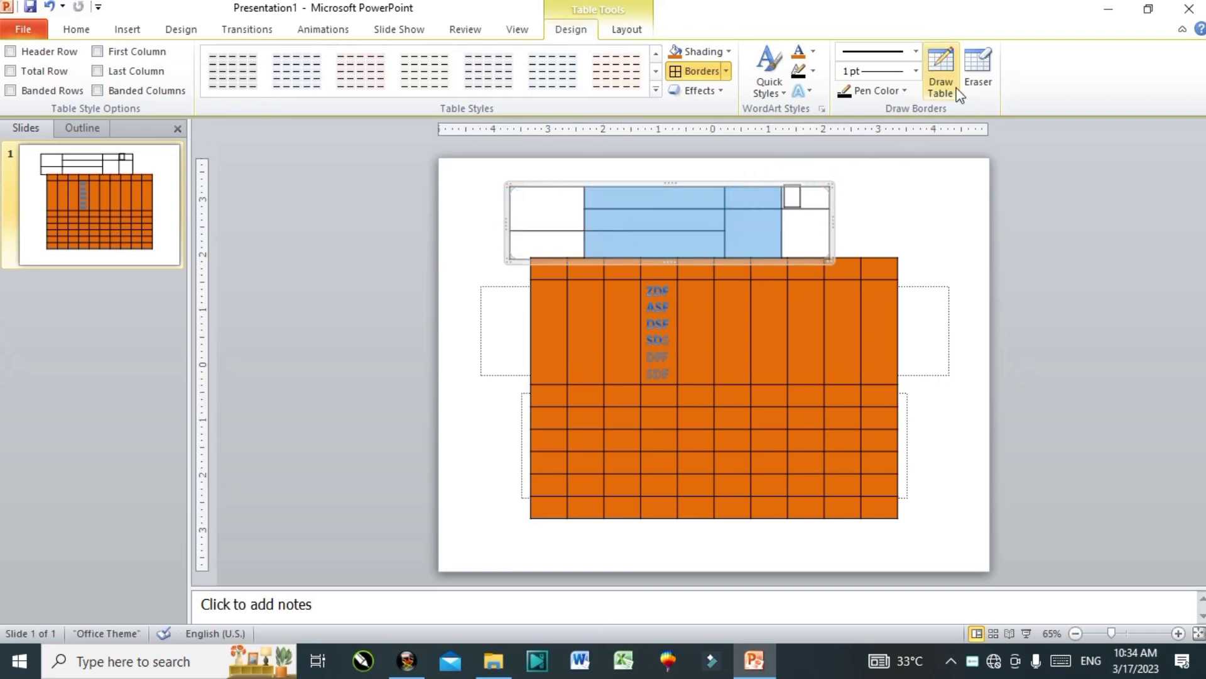
pyautogui.click(978, 69)
# Step: Erase the top-right cell division in the new table, then undo the change
pyautogui.click(889, 237)
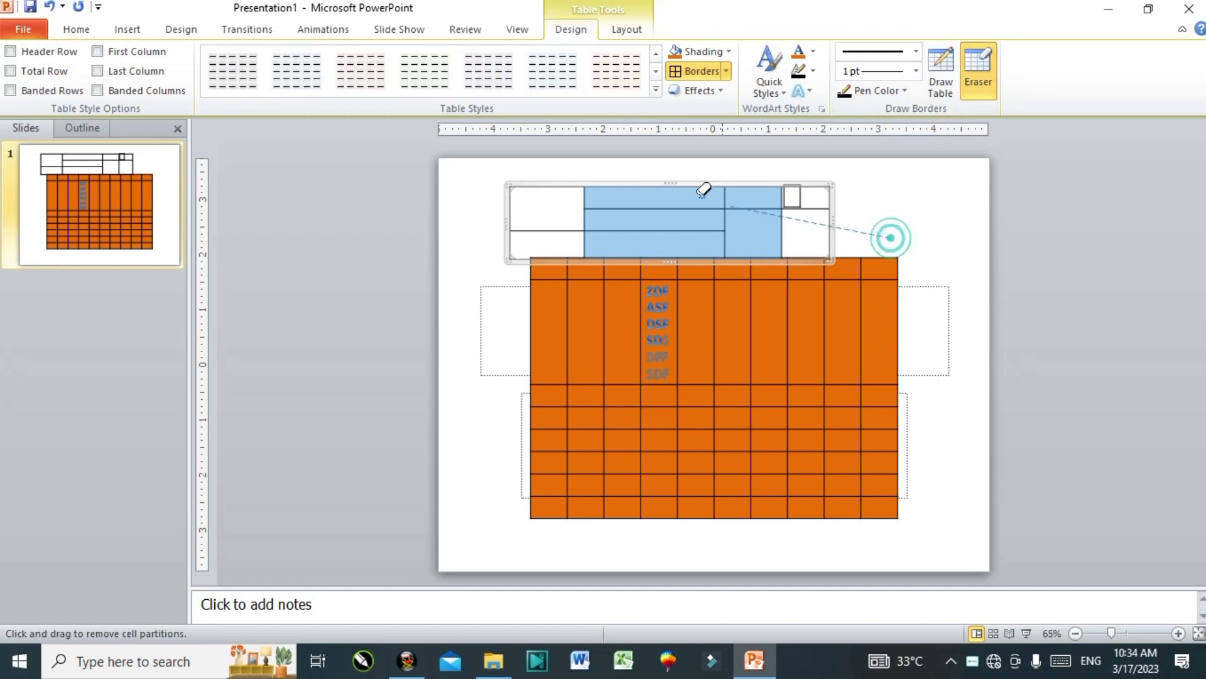
pyautogui.click(694, 188)
pyautogui.moveTo(675, 166); pyautogui.dragTo(901, 270)
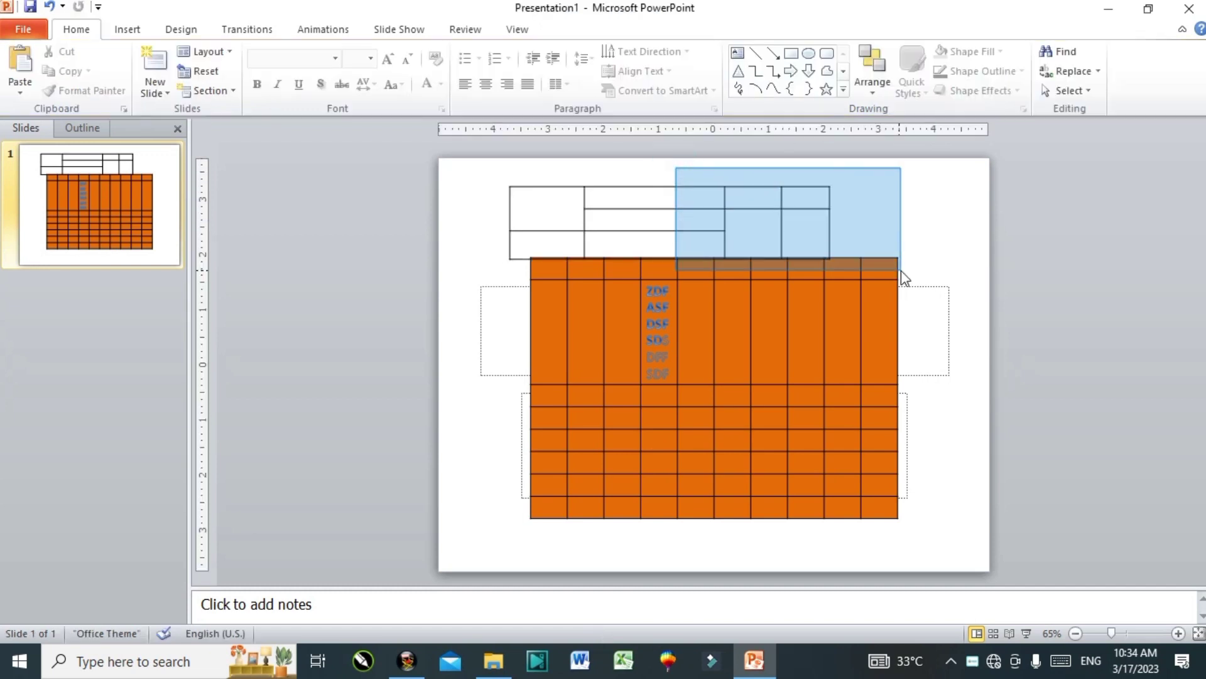
pyautogui.hotkey('ctrl', 'z')
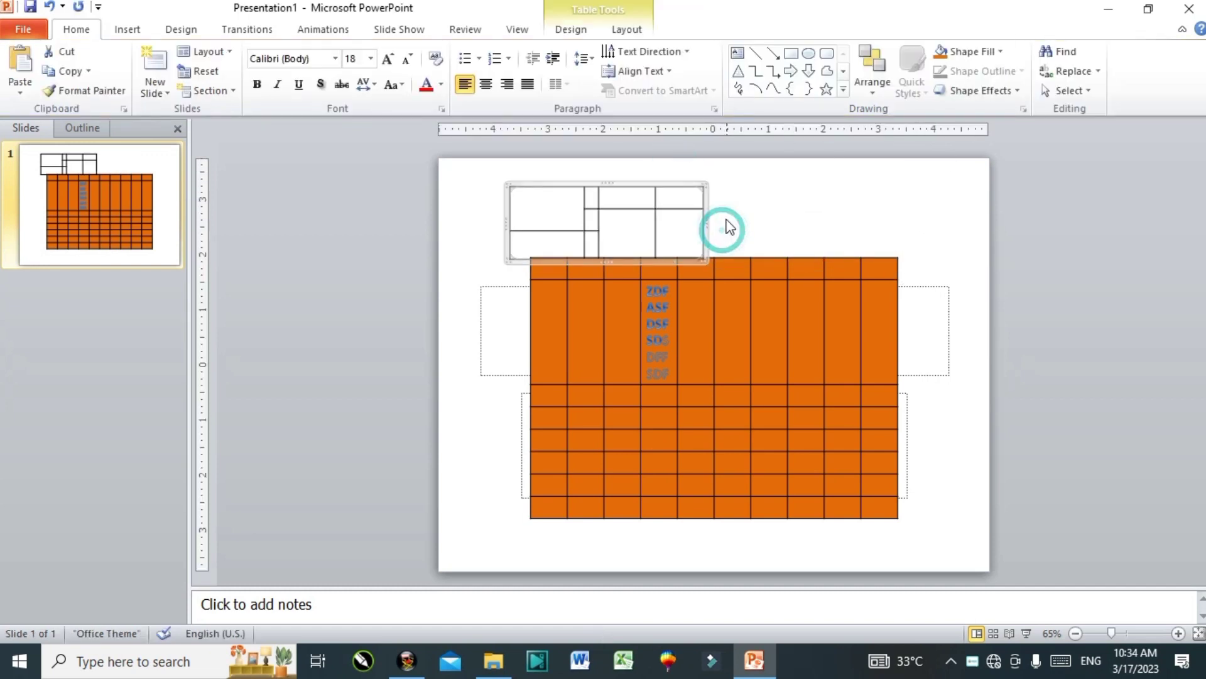
# Step: Erase partitions in the top table with the Eraser
pyautogui.click(978, 69)
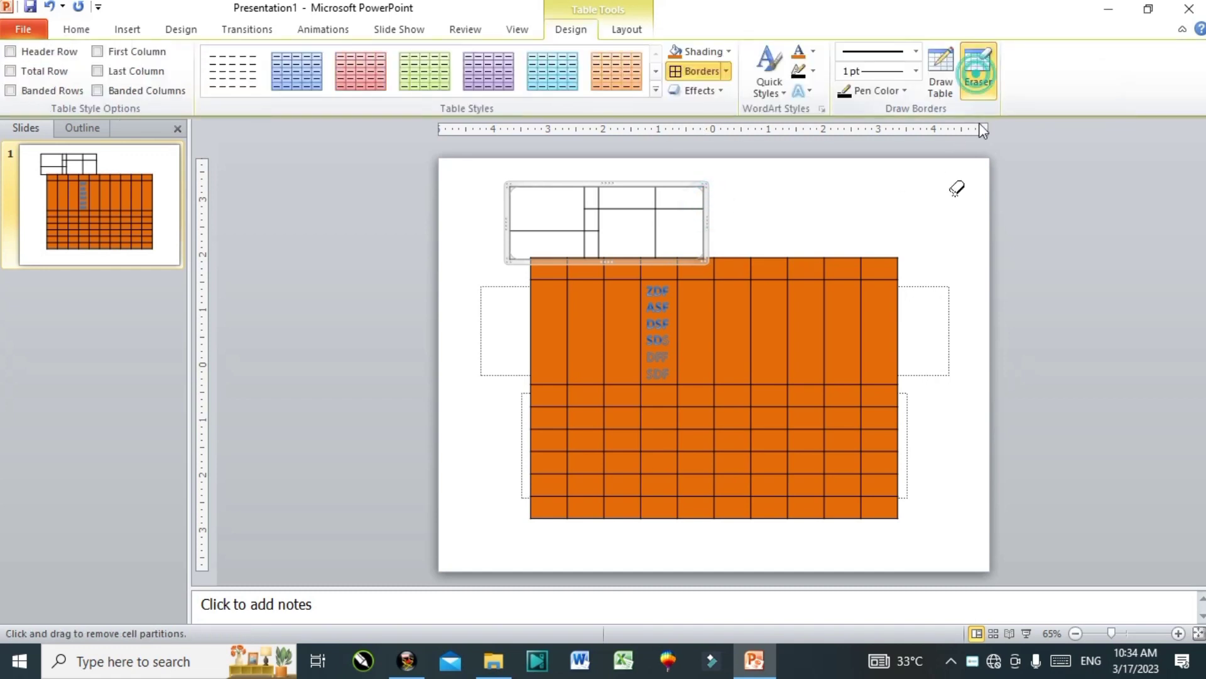
pyautogui.moveTo(858, 279); pyautogui.dragTo(848, 239)
pyautogui.moveTo(867, 545); pyautogui.dragTo(859, 199)
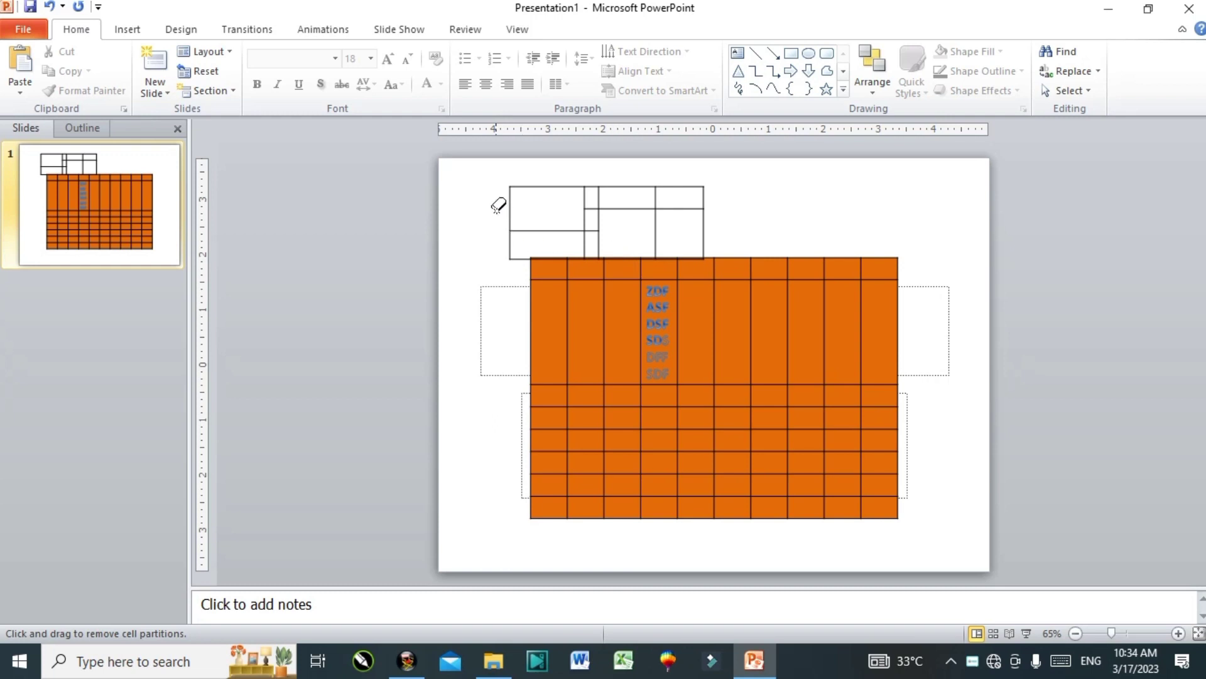
pyautogui.moveTo(480, 163); pyautogui.dragTo(659, 229)
# Step: Try erasing more dividers in the top table, then turn the Eraser back on
pyautogui.click(718, 199)
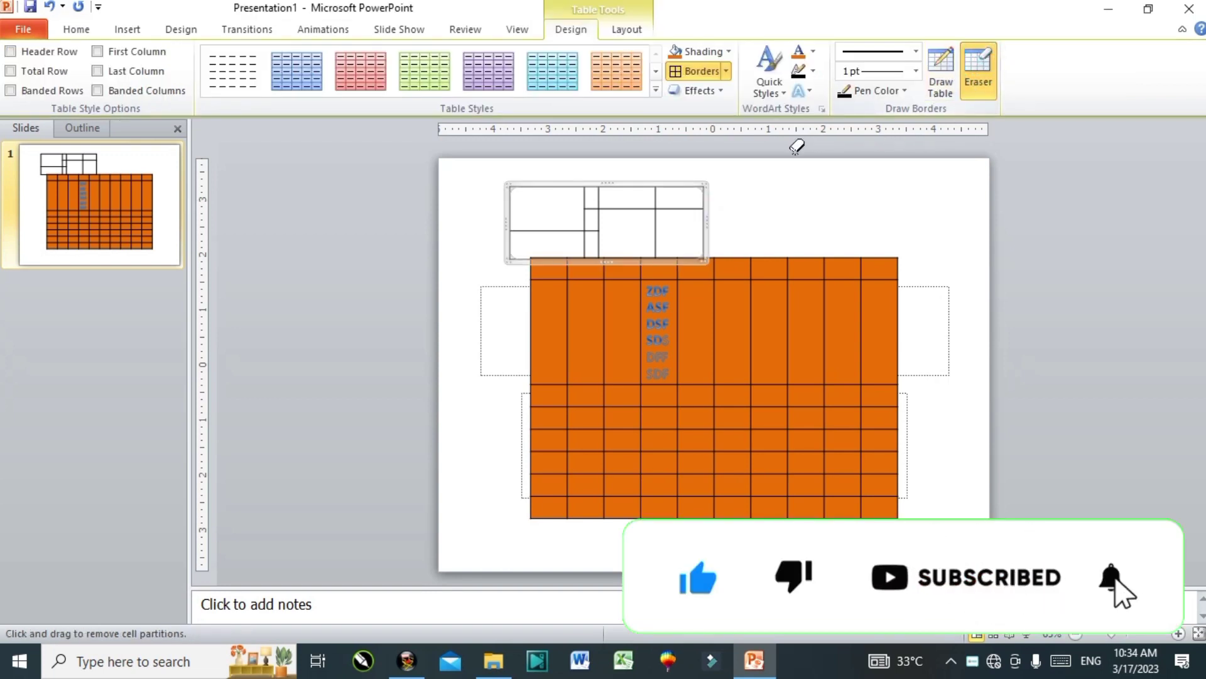
pyautogui.click(712, 183)
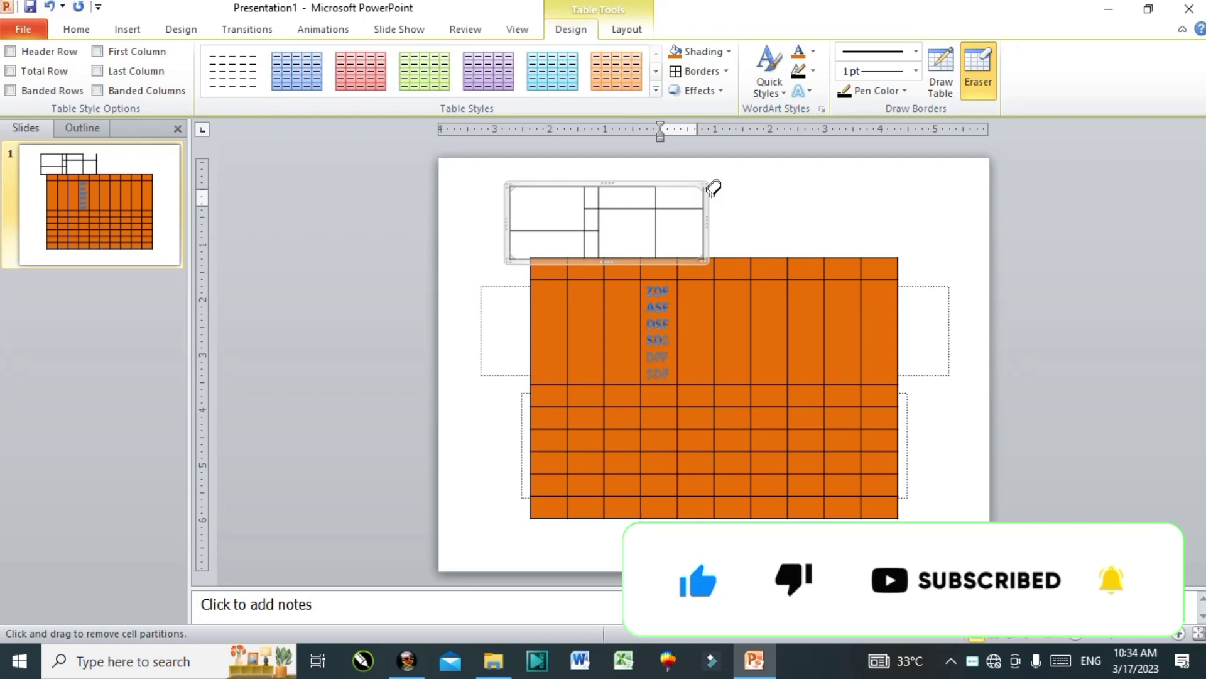
pyautogui.click(711, 200)
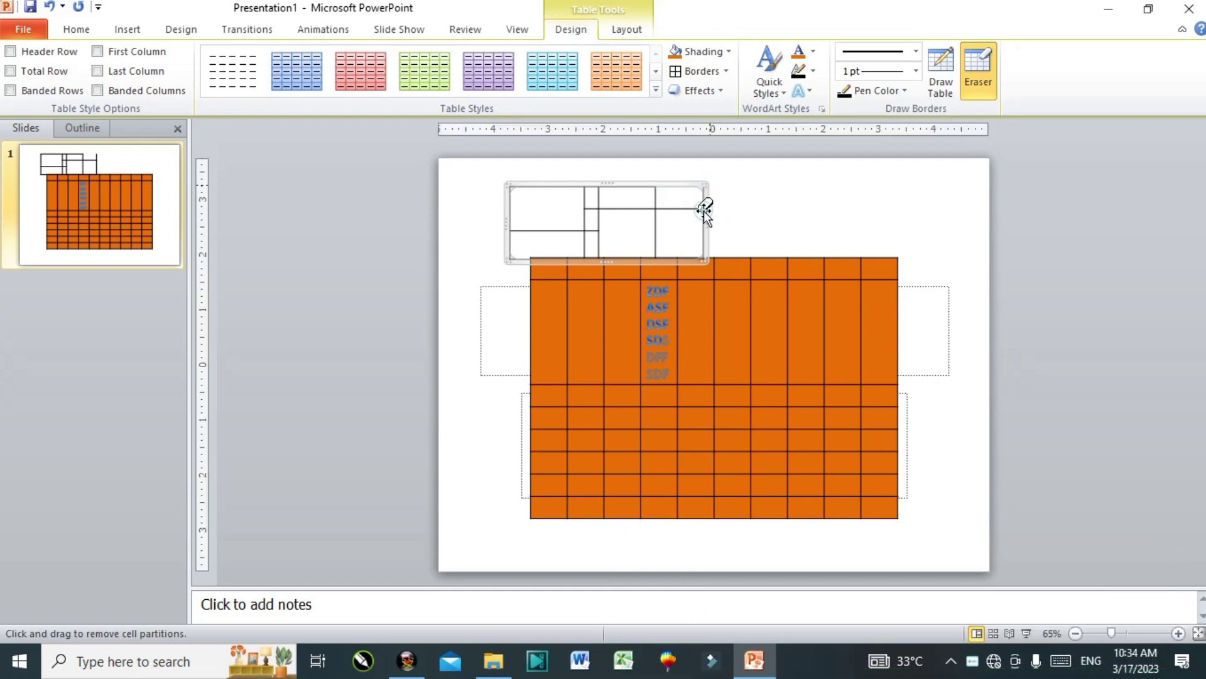
pyautogui.click(710, 209)
pyautogui.click(977, 66)
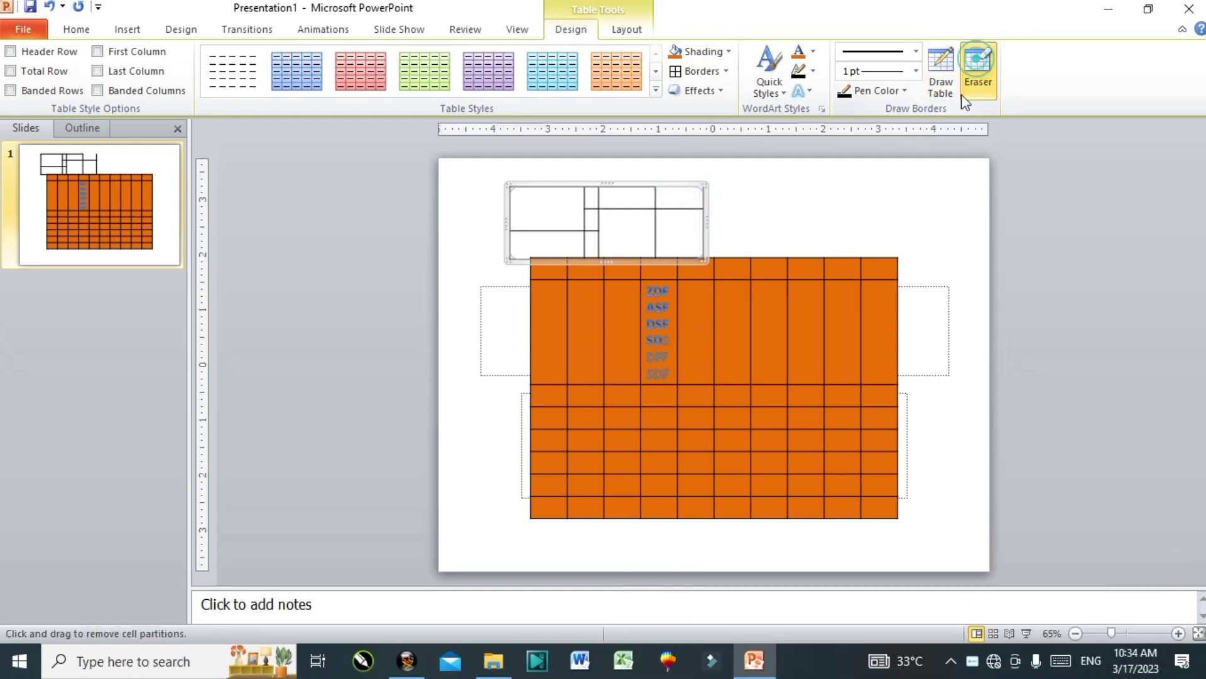
# Step: Erase the dividers in the orange table's upper- and lower-right cells to merge them
pyautogui.moveTo(928, 542); pyautogui.dragTo(664, 290)
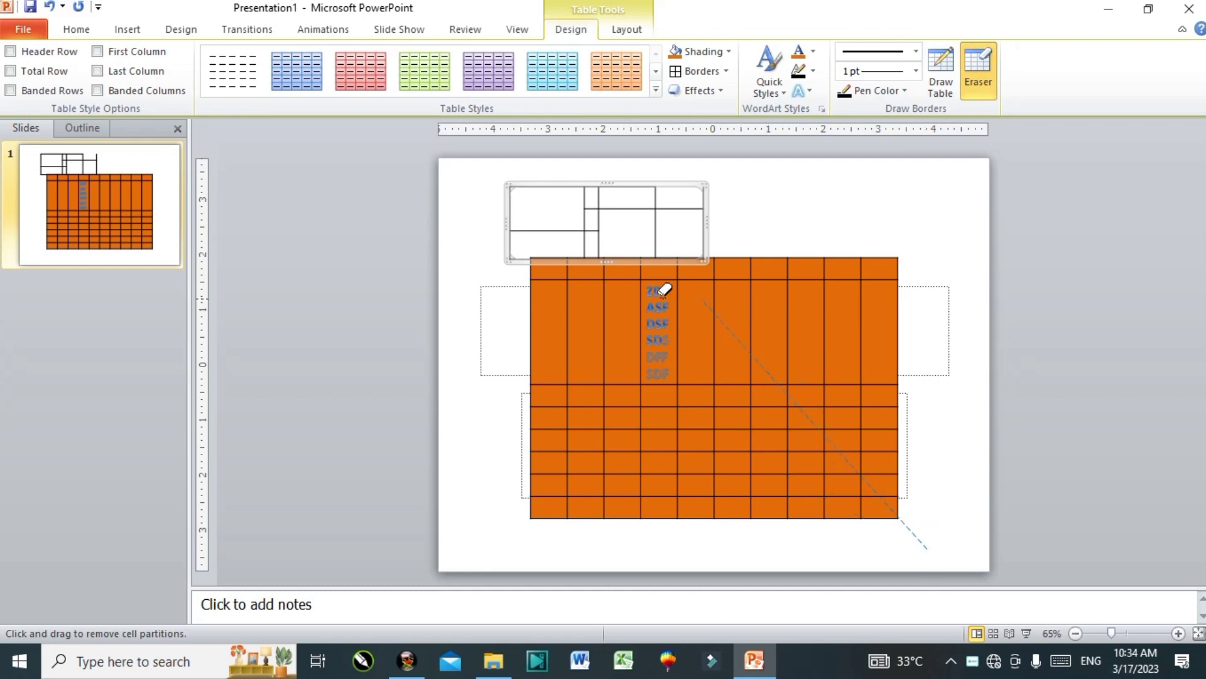
pyautogui.moveTo(538, 258); pyautogui.dragTo(538, 257)
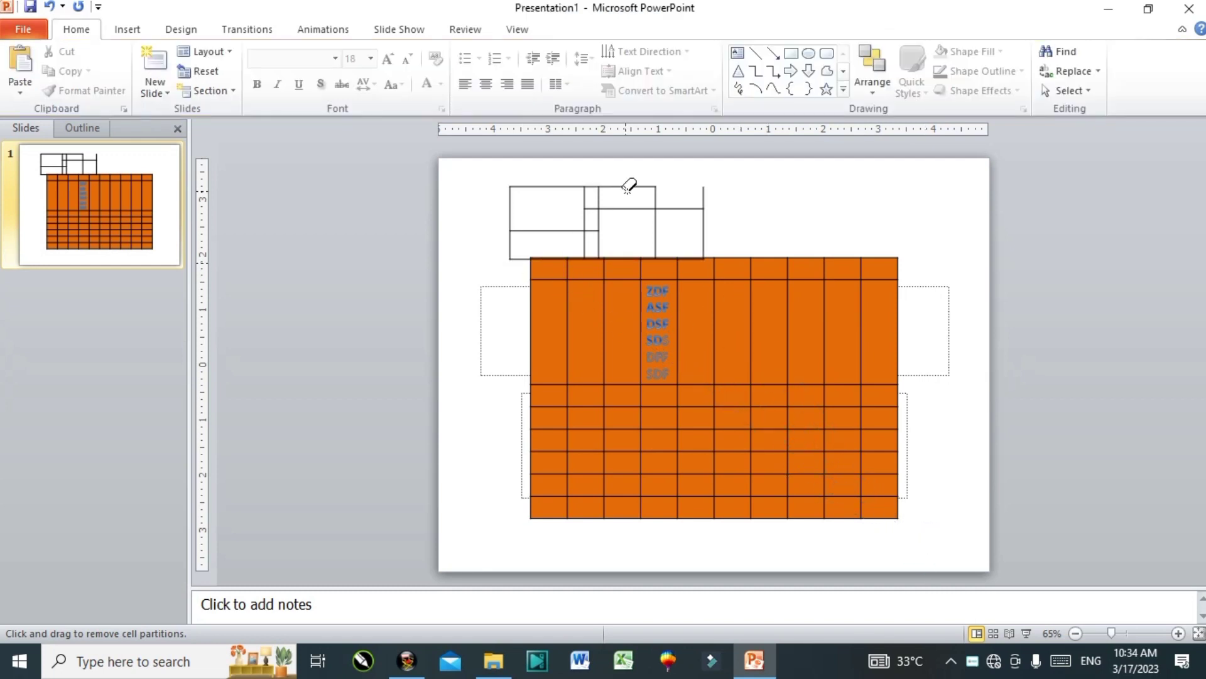
pyautogui.click(722, 279)
pyautogui.click(812, 353)
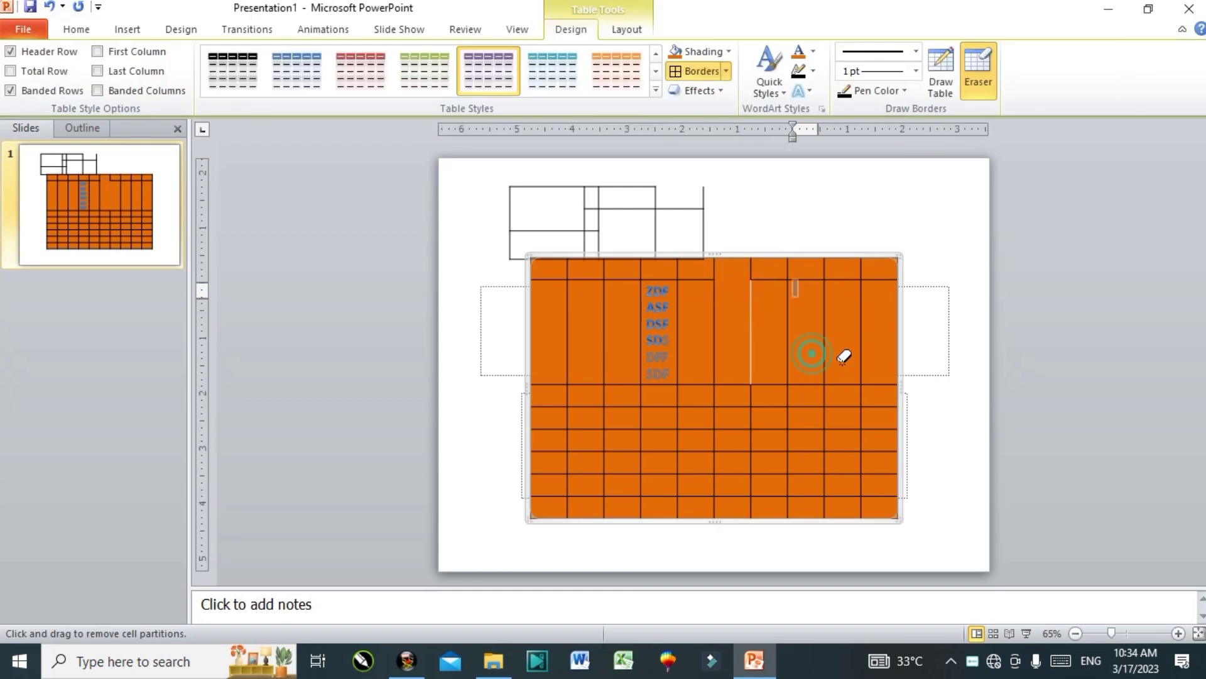
pyautogui.click(826, 355)
pyautogui.click(865, 367)
pyautogui.click(869, 384)
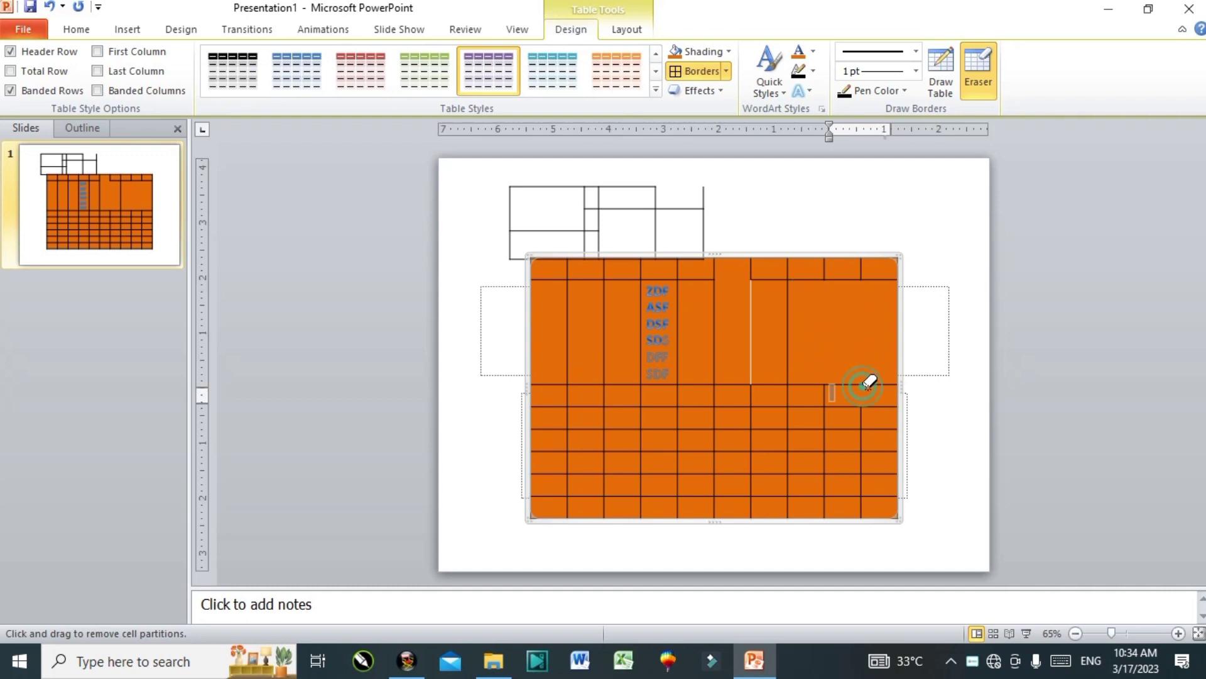
pyautogui.click(844, 425)
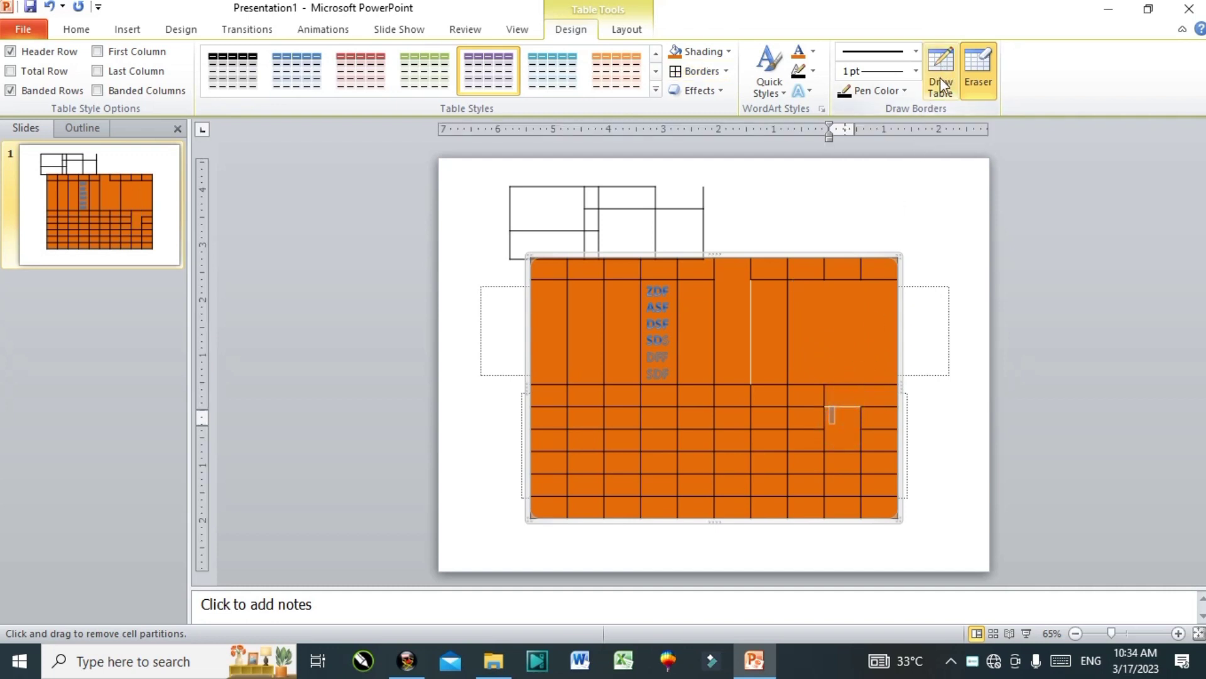
# Step: Draw dark red row borders across an upper-right cell and the lower middle cells
pyautogui.click(880, 93)
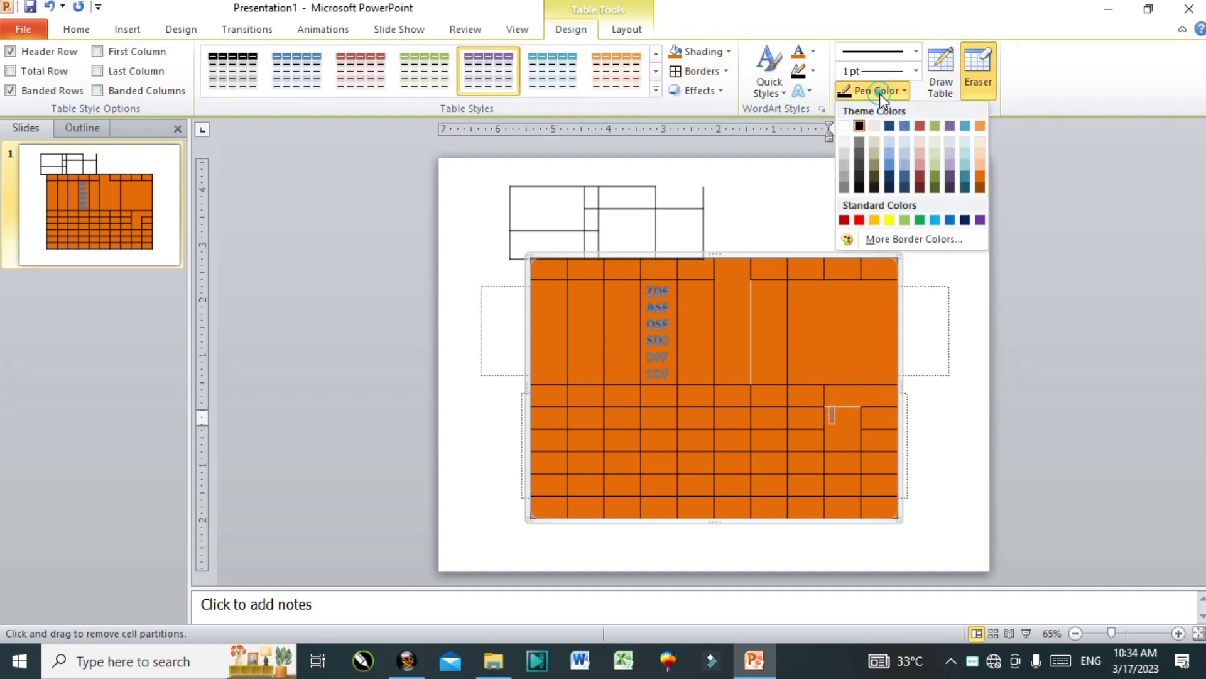
pyautogui.click(920, 187)
pyautogui.moveTo(810, 357); pyautogui.dragTo(842, 318)
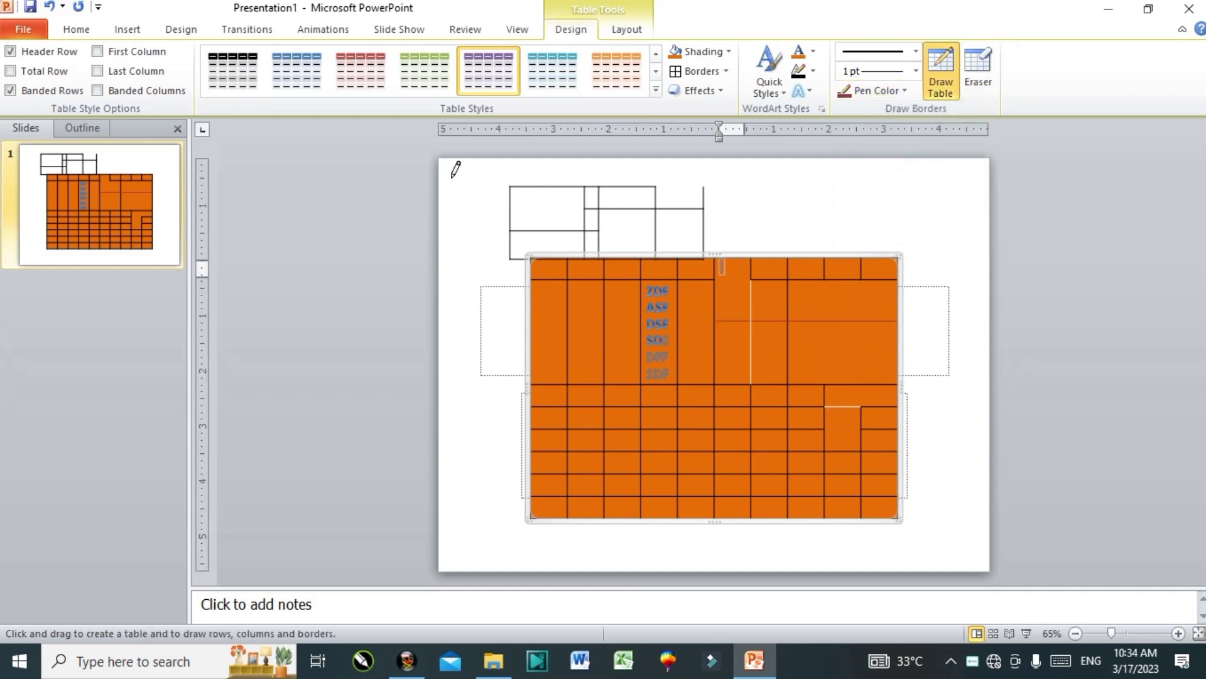
pyautogui.moveTo(721, 438); pyautogui.dragTo(780, 439)
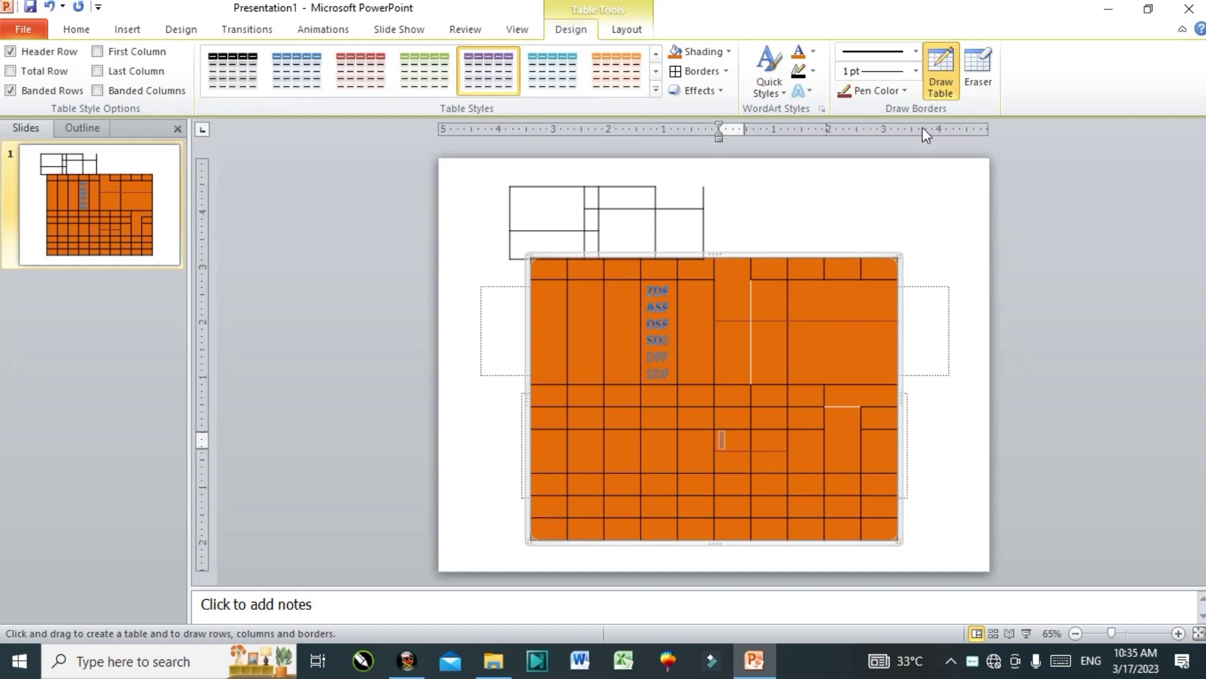
# Step: Switch the pen color to orange and draw a row border across the lower-left cells
pyautogui.click(910, 87)
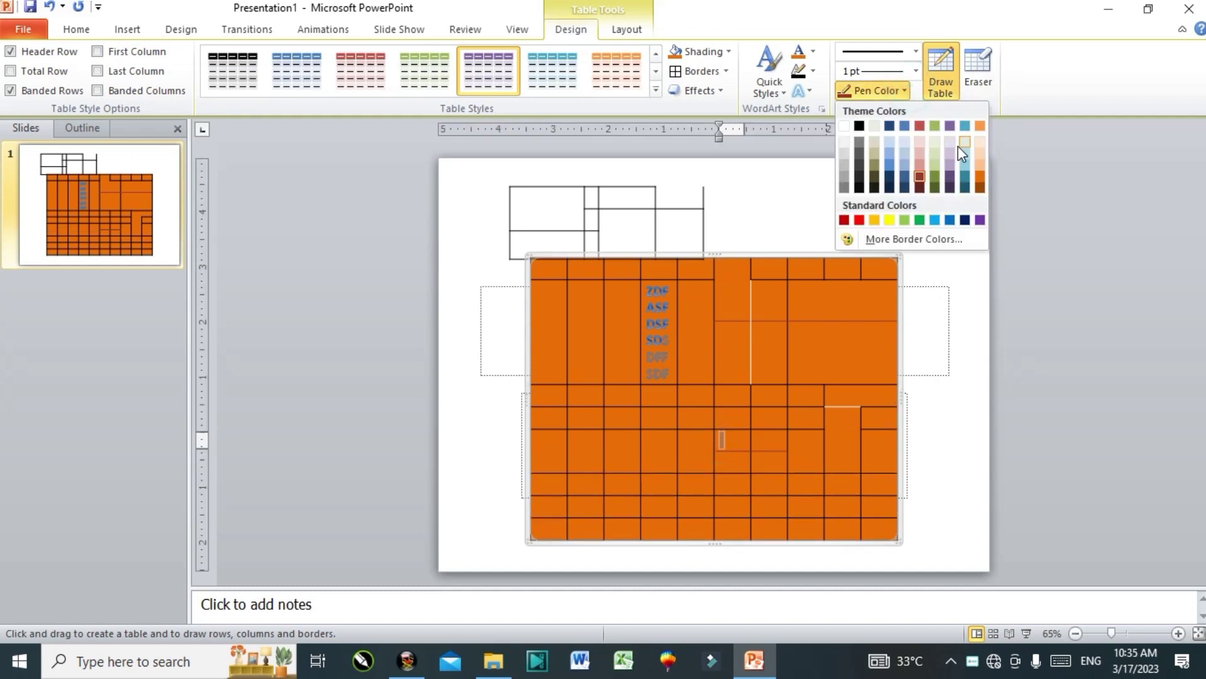
pyautogui.click(980, 126)
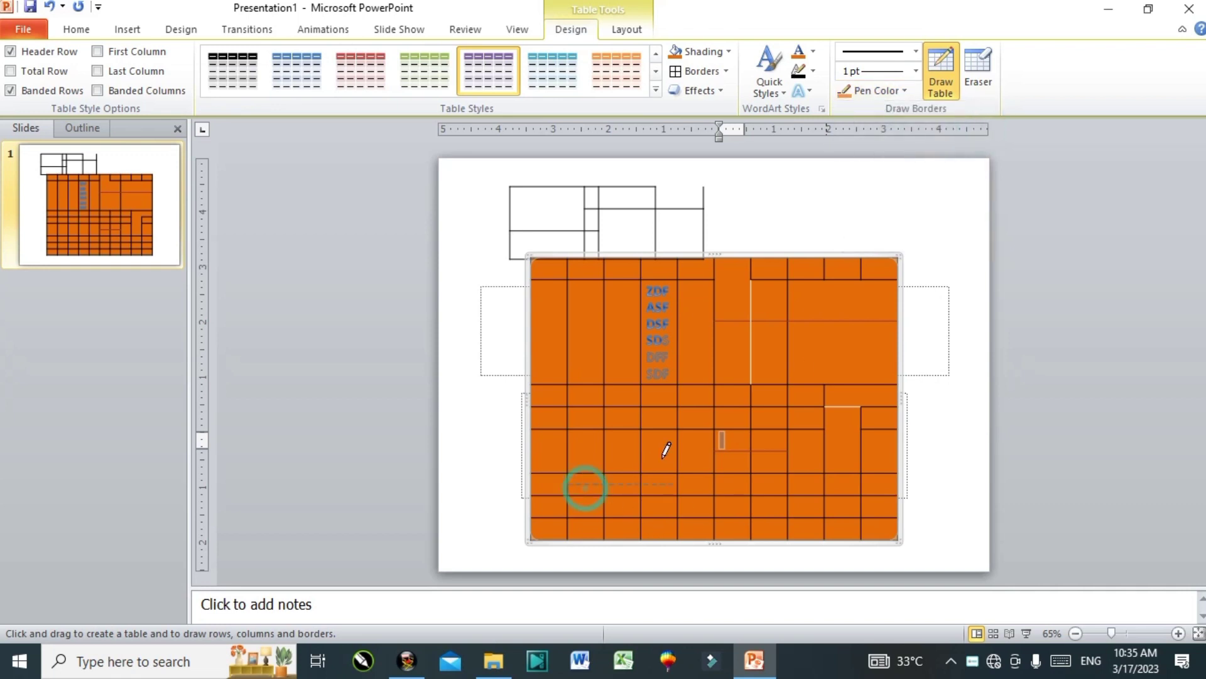
pyautogui.moveTo(585, 485); pyautogui.dragTo(675, 484)
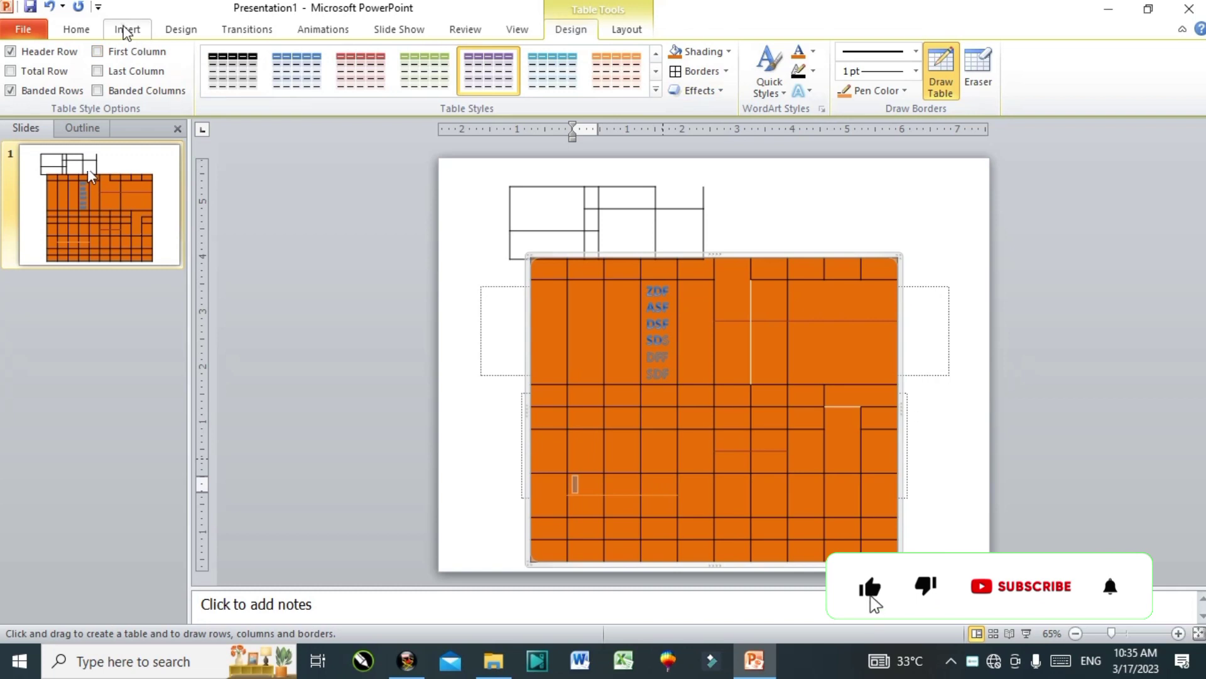
# Step: Insert the Captureo picture from file onto the slide
pyautogui.click(127, 29)
pyautogui.click(79, 72)
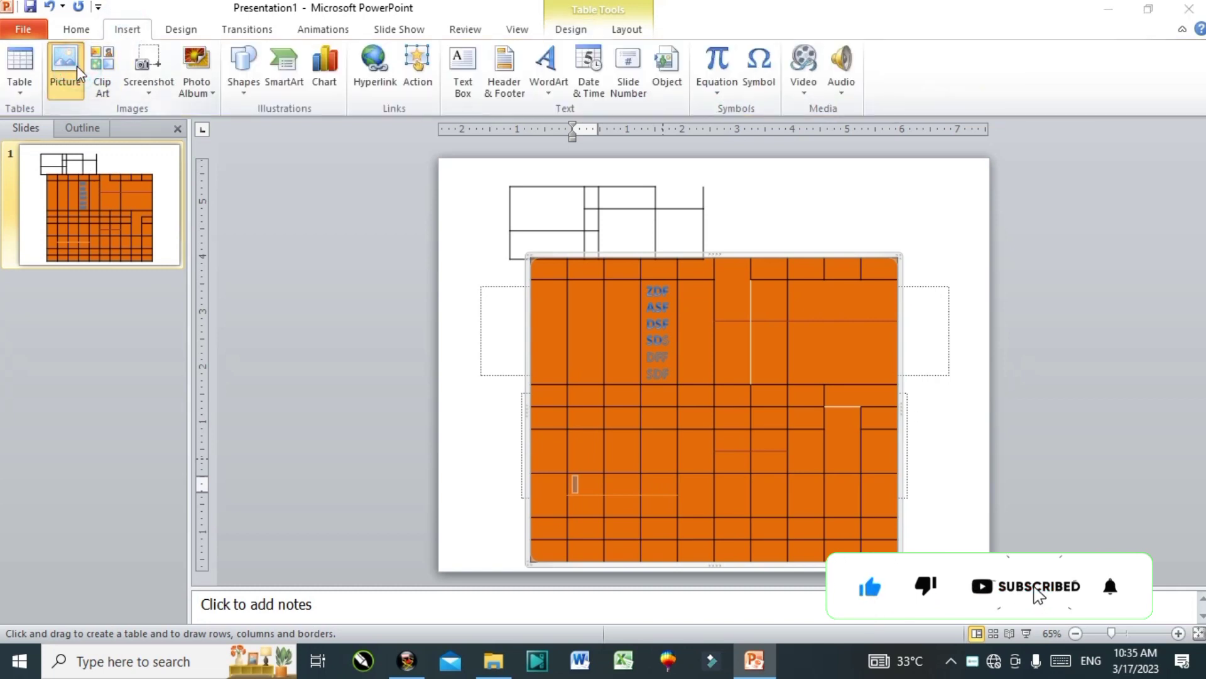
pyautogui.click(230, 215)
pyautogui.click(448, 394)
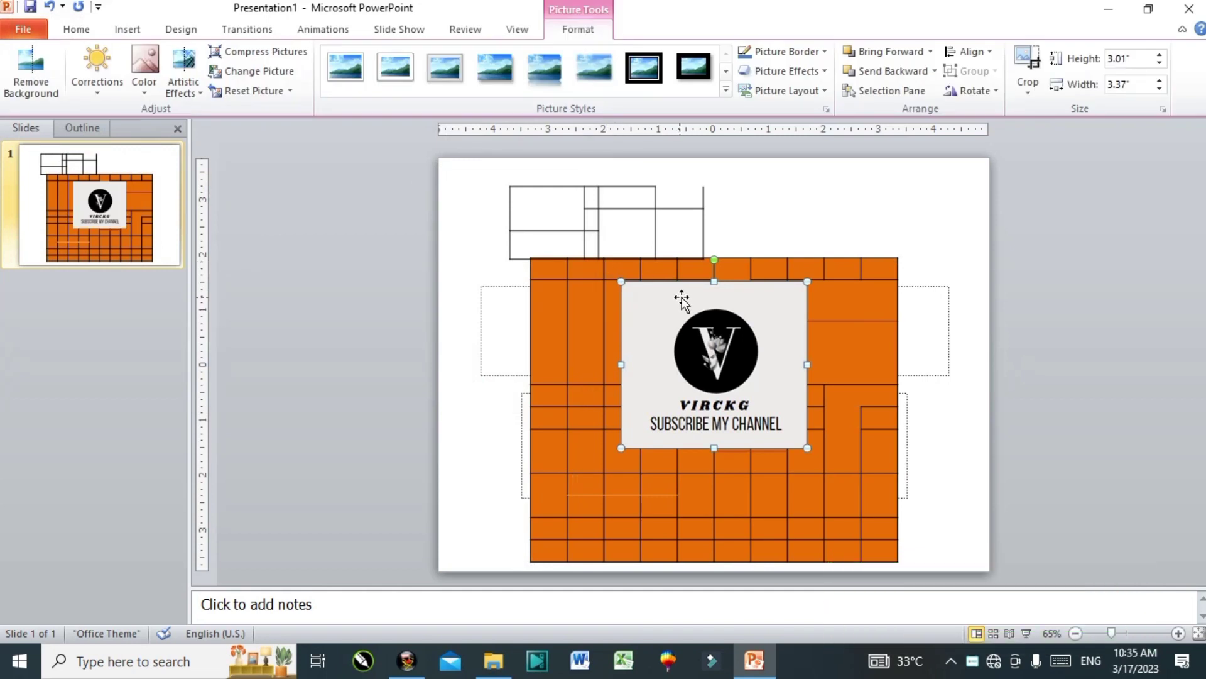
# Step: Preview the picture's Corrections, Color and Artistic Effects options without applying any
pyautogui.click(97, 63)
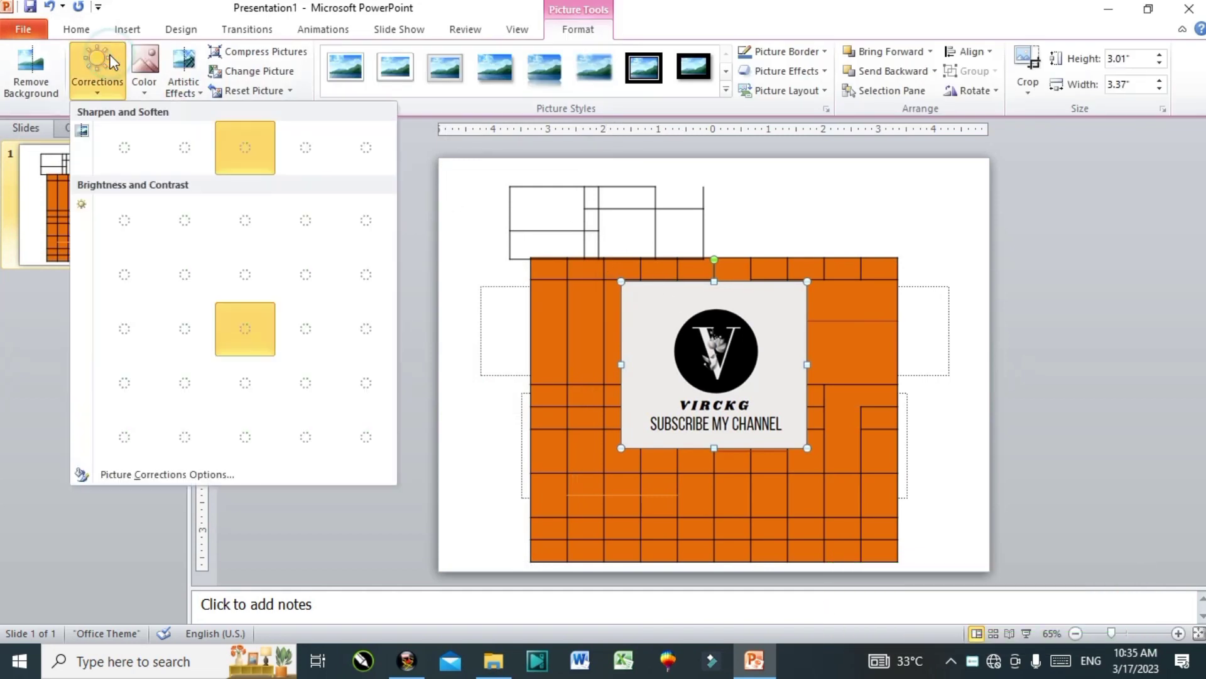
pyautogui.press('Escape')
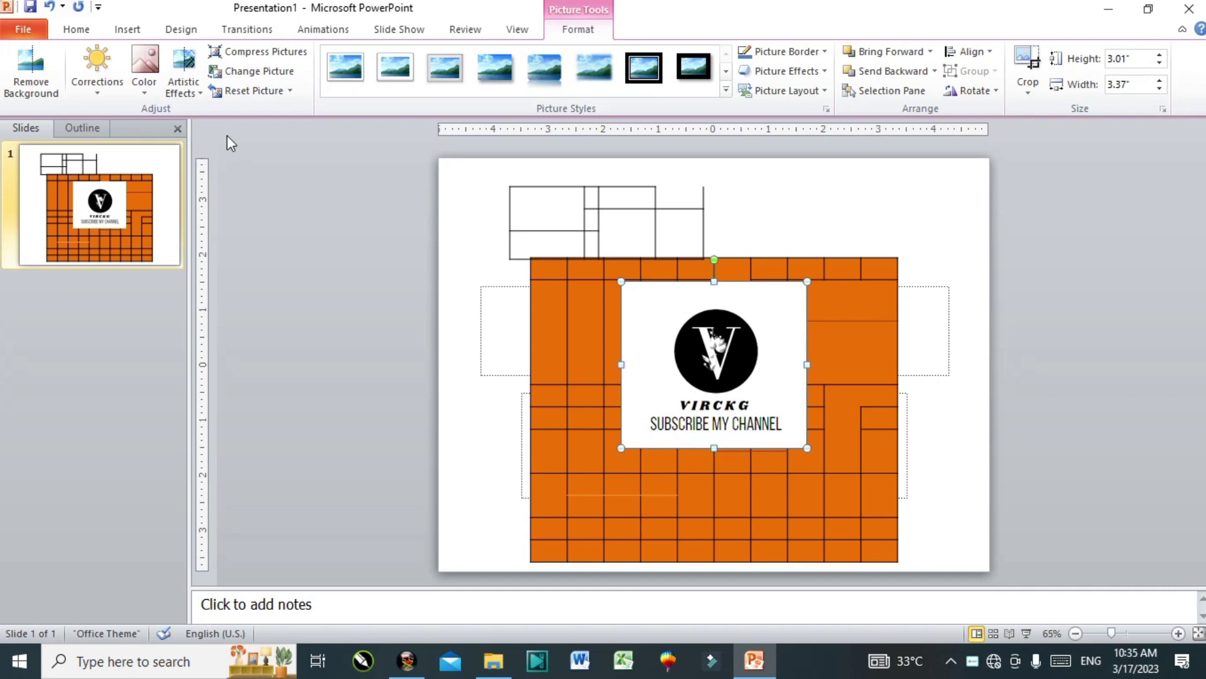
pyautogui.click(145, 69)
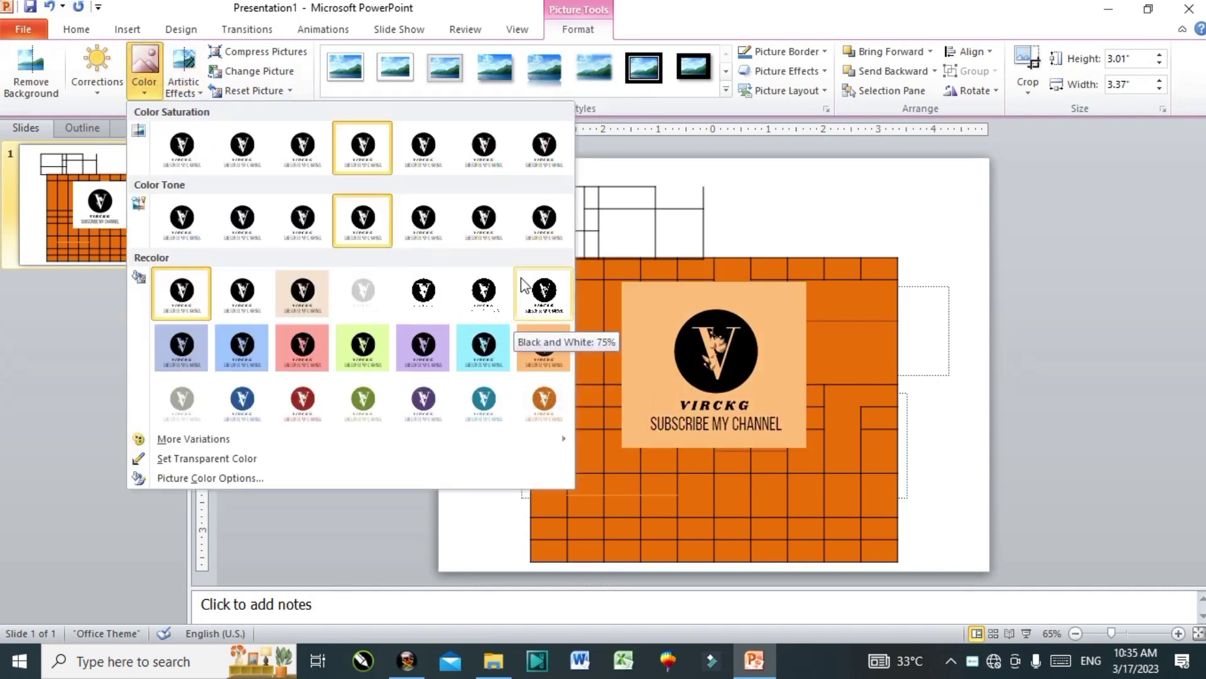
pyautogui.click(432, 142)
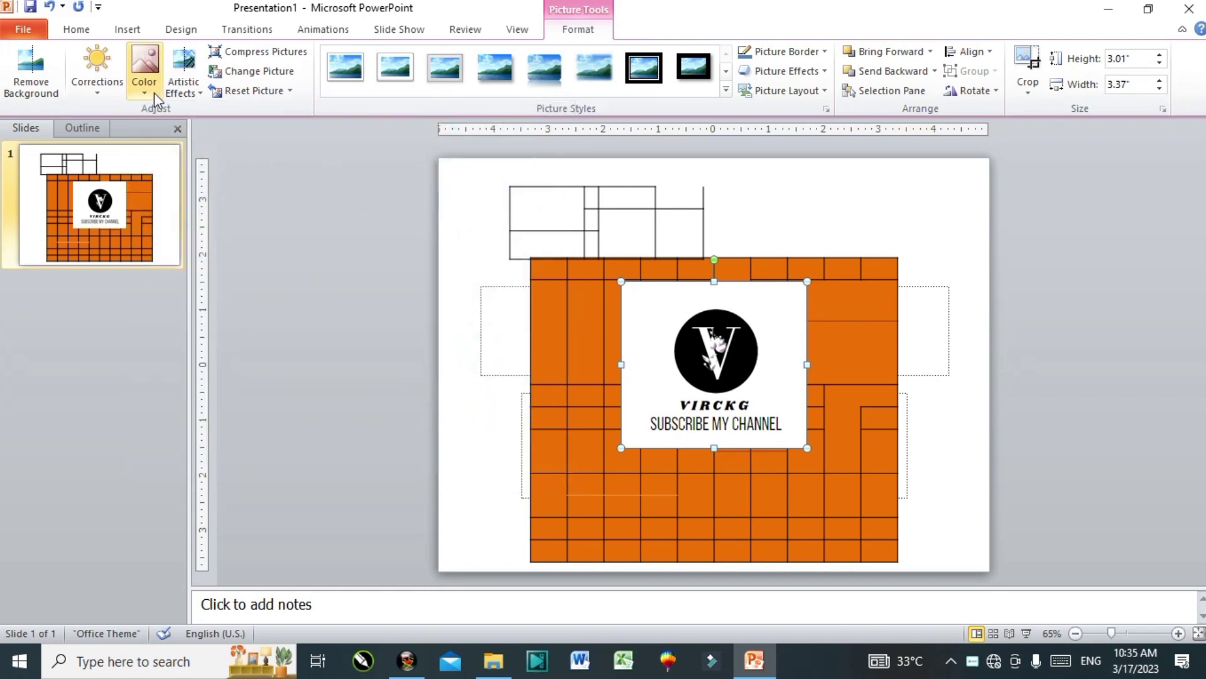
pyautogui.click(184, 69)
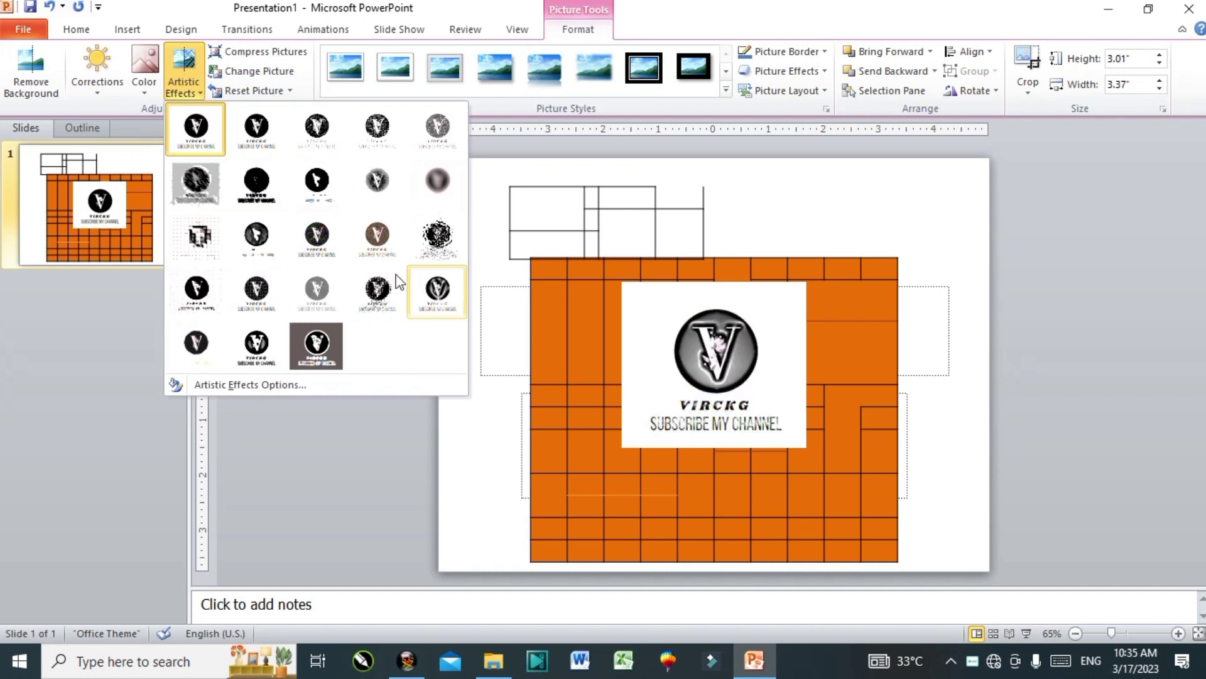
pyautogui.click(196, 128)
# Step: Check Compress Pictures, reset the logo picture, and start Change Picture
pyautogui.click(275, 55)
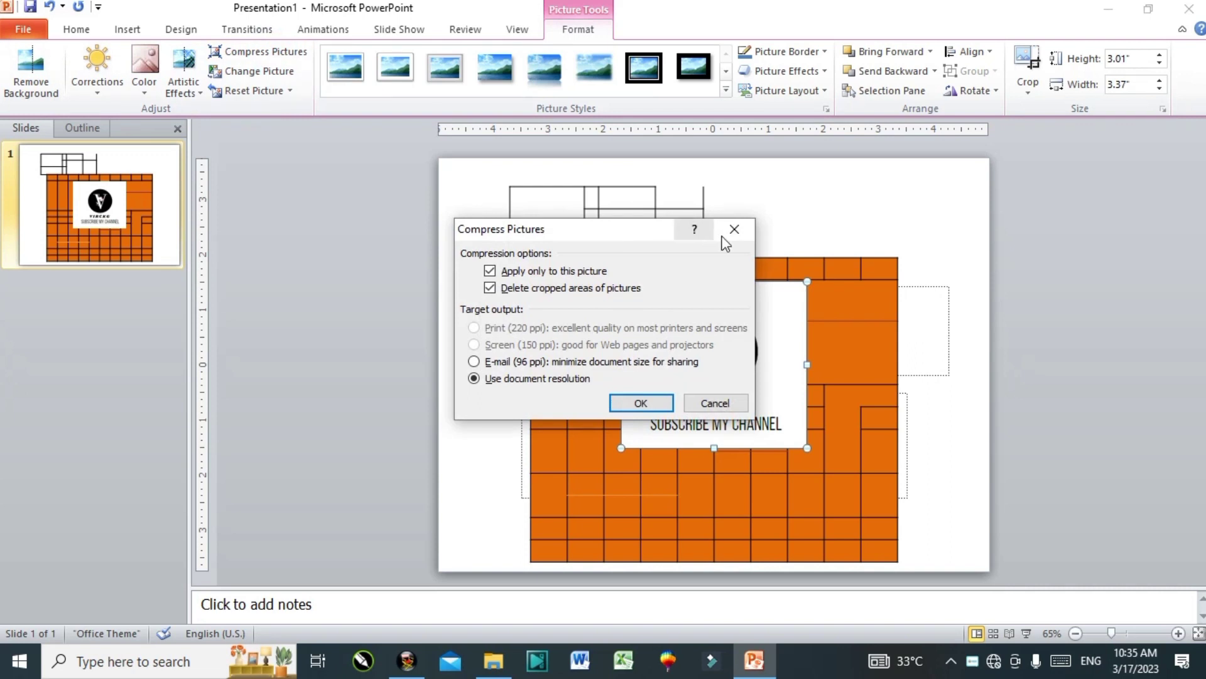
pyautogui.click(734, 229)
pyautogui.click(270, 91)
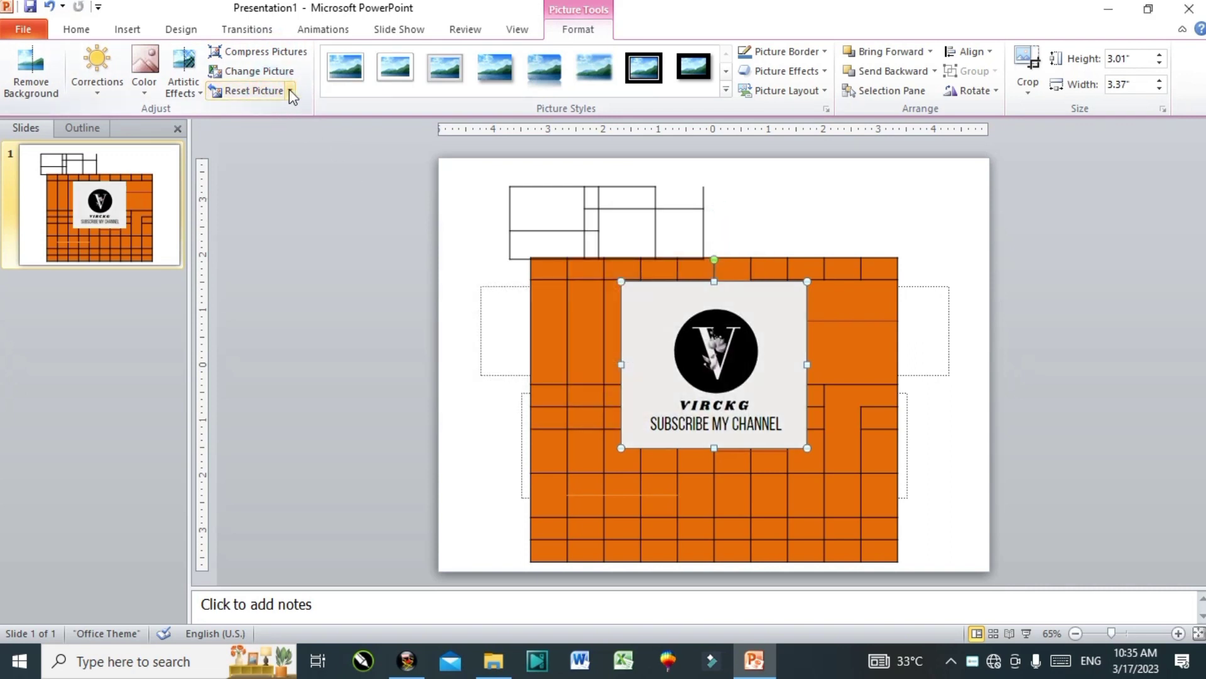
pyautogui.click(288, 71)
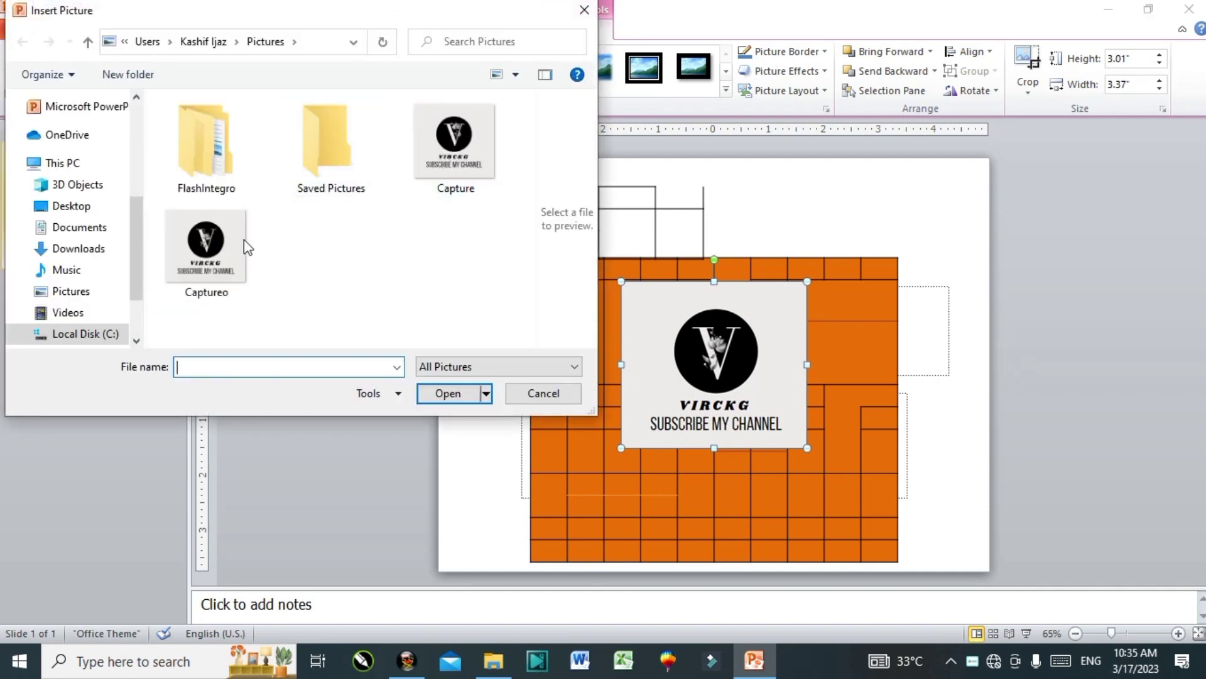
# Step: Replace the picture with Captureo and apply a white frame picture style
pyautogui.click(211, 245)
pyautogui.click(464, 395)
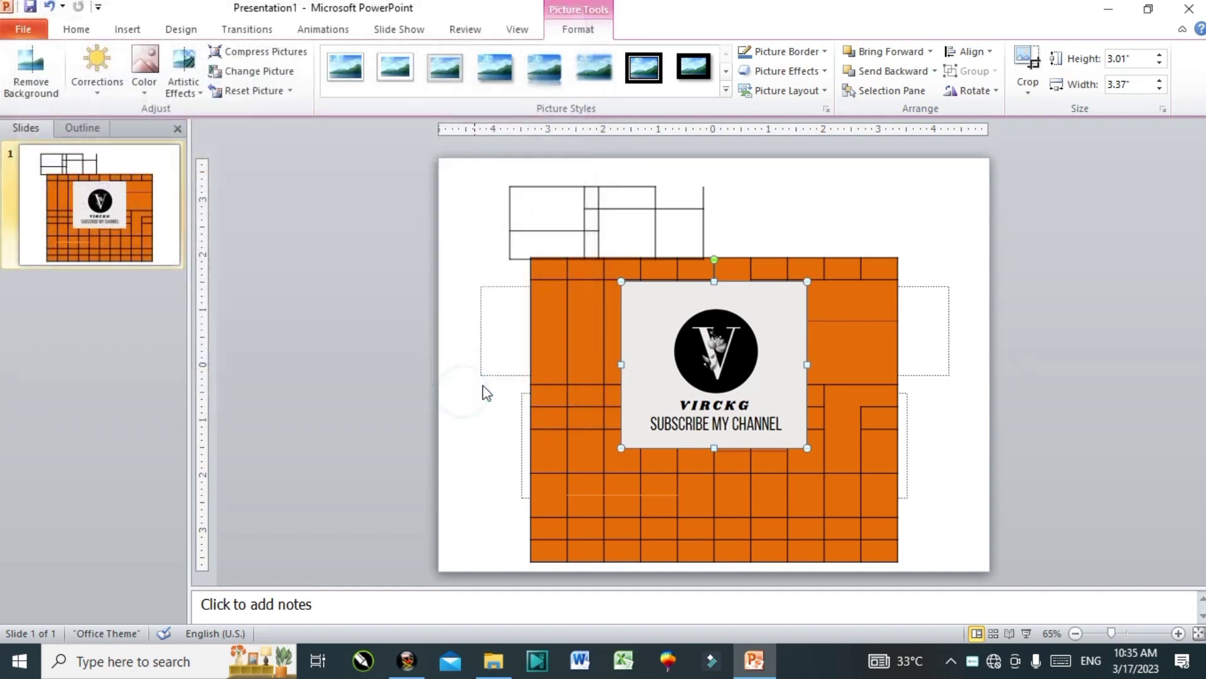
pyautogui.click(509, 68)
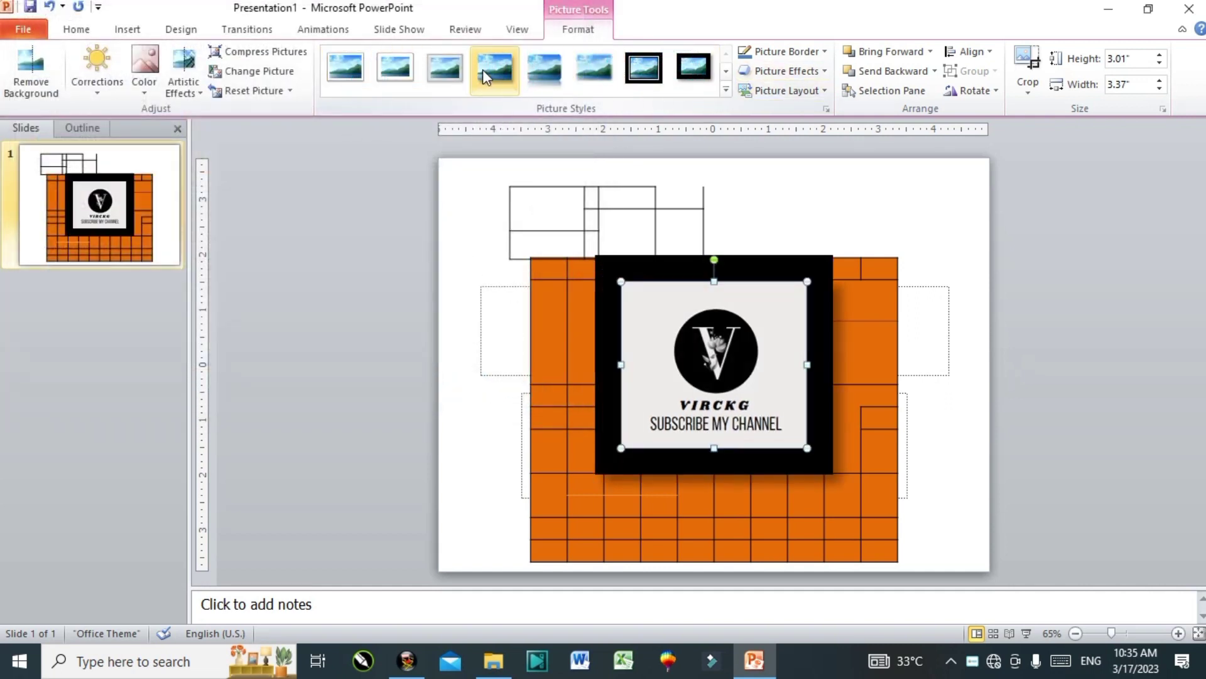
pyautogui.click(438, 74)
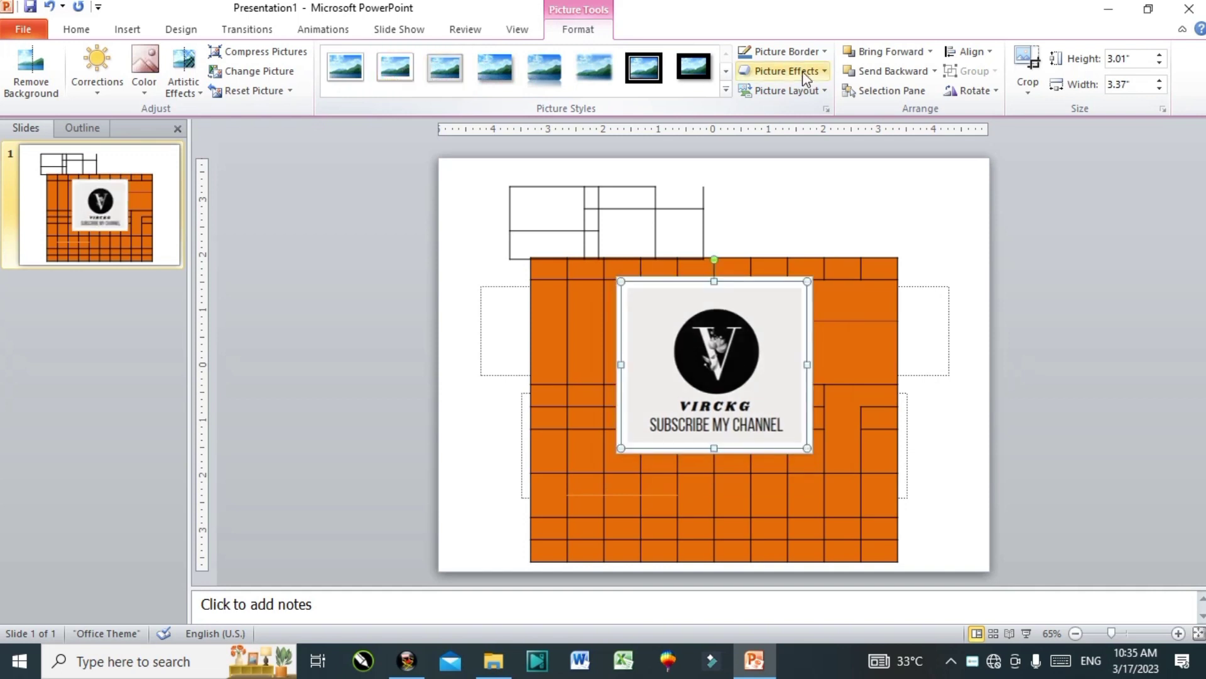
# Step: Give the logo a red picture border and a soft glow effect
pyautogui.click(826, 52)
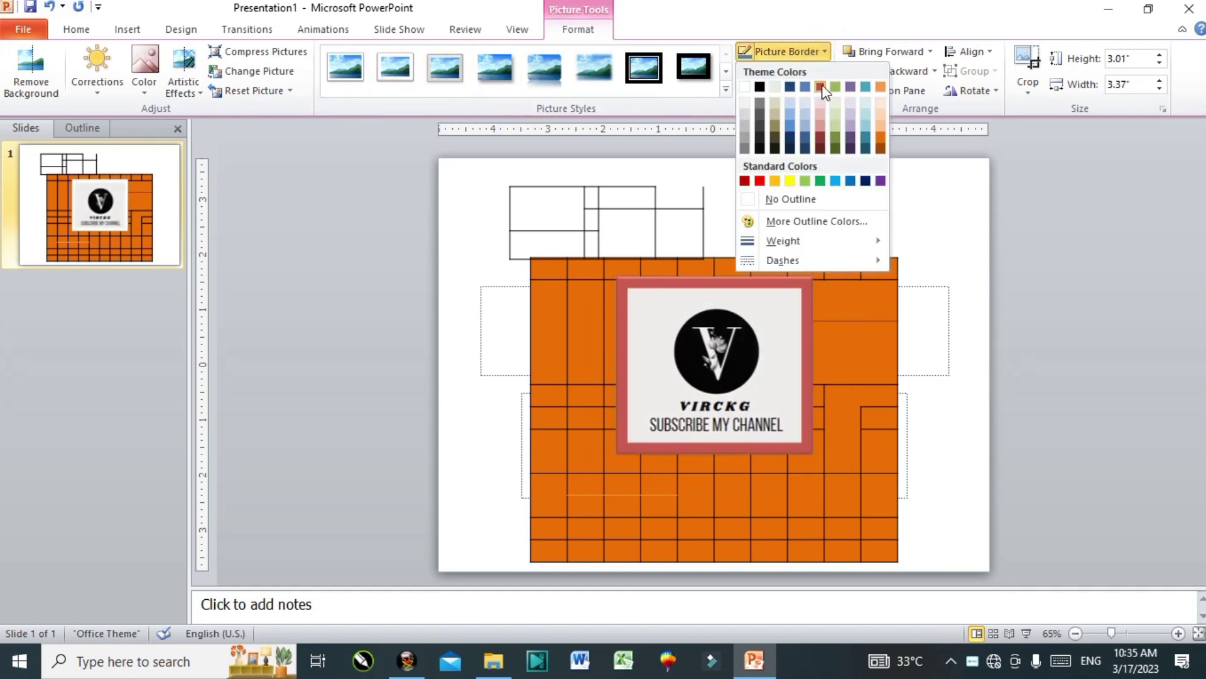
pyautogui.click(820, 88)
pyautogui.click(813, 73)
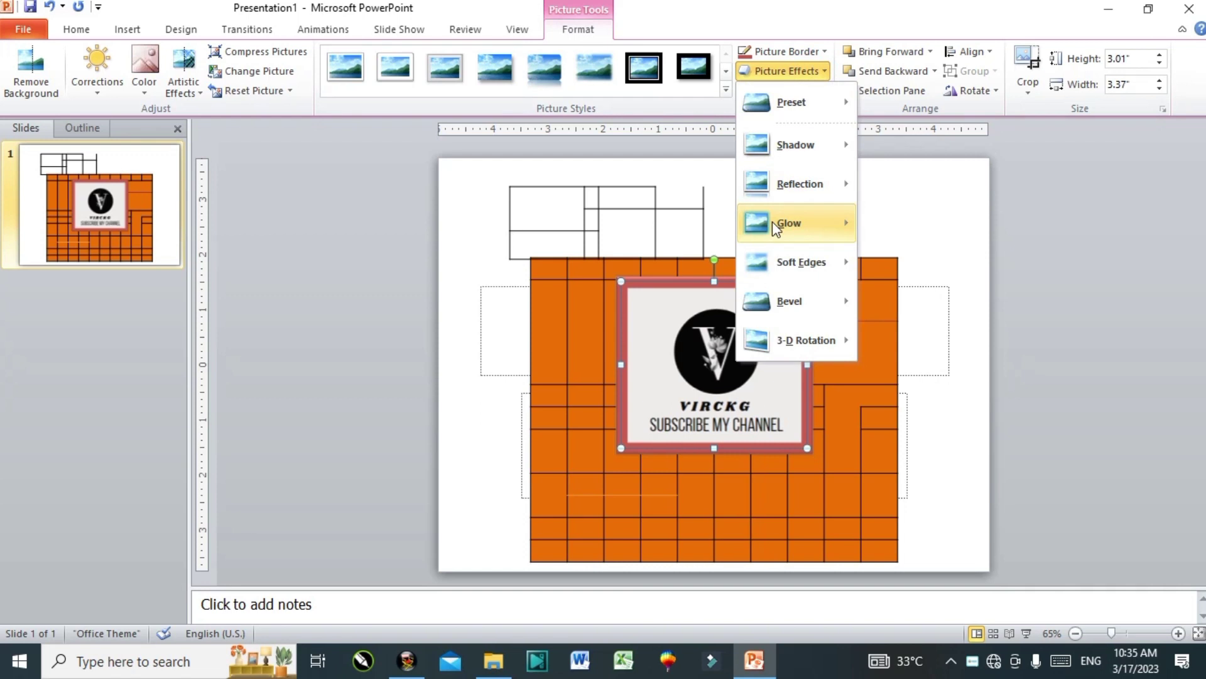
pyautogui.click(771, 221)
pyautogui.click(1033, 461)
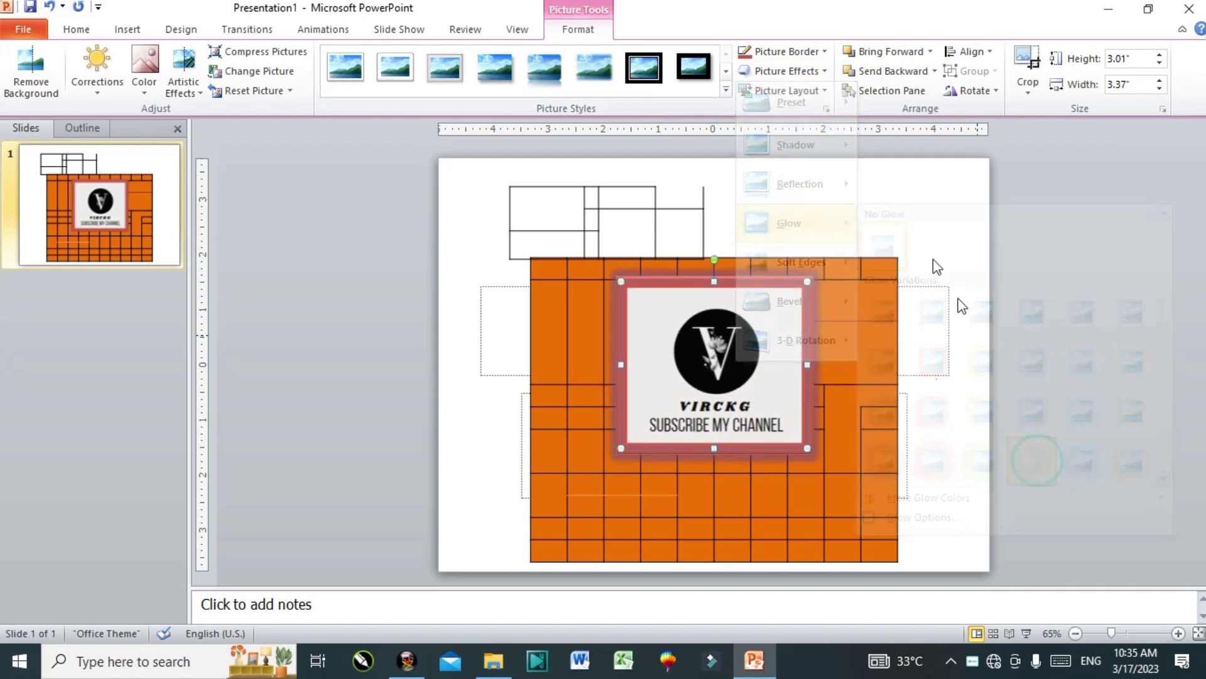
pyautogui.click(797, 93)
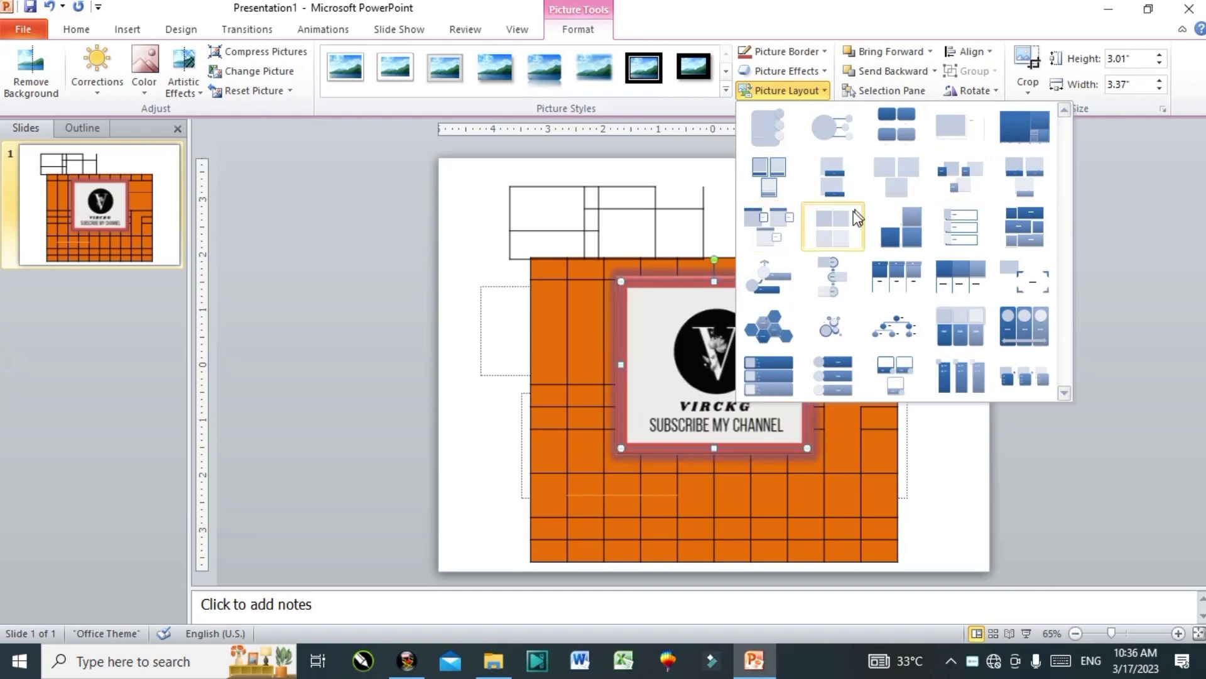
# Step: Convert the logo into a SmartArt picture layout and open the Clip Art pane to search COMPUTER
pyautogui.click(845, 229)
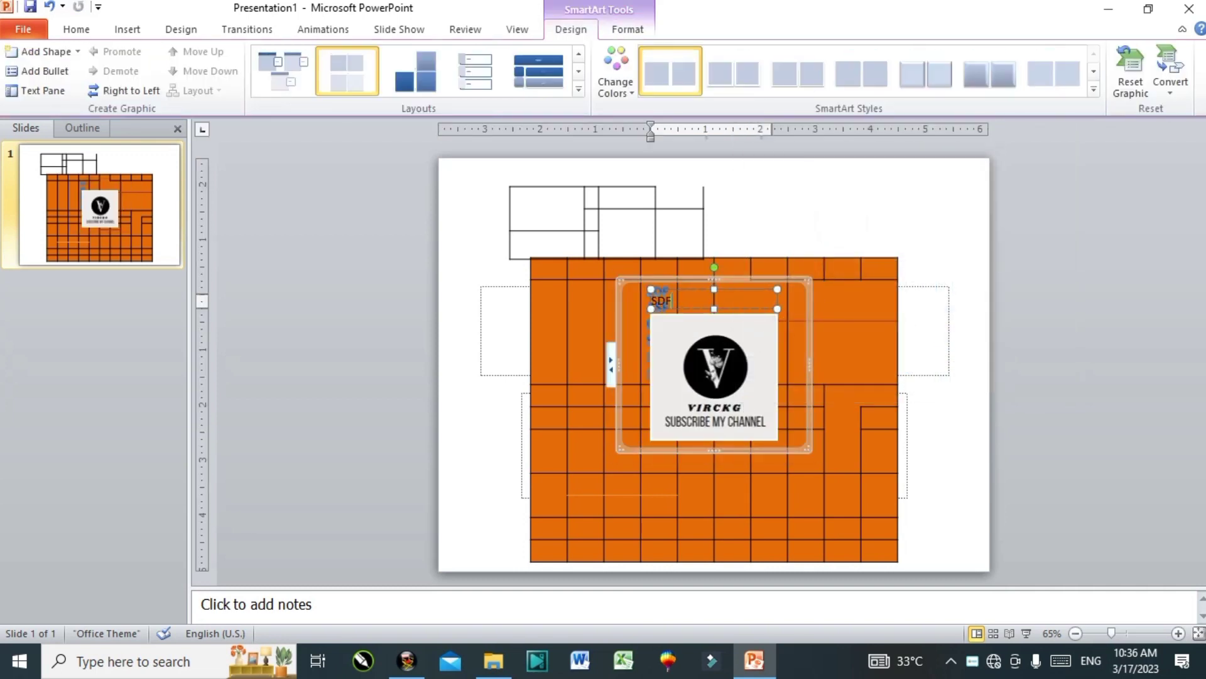
pyautogui.click(916, 312)
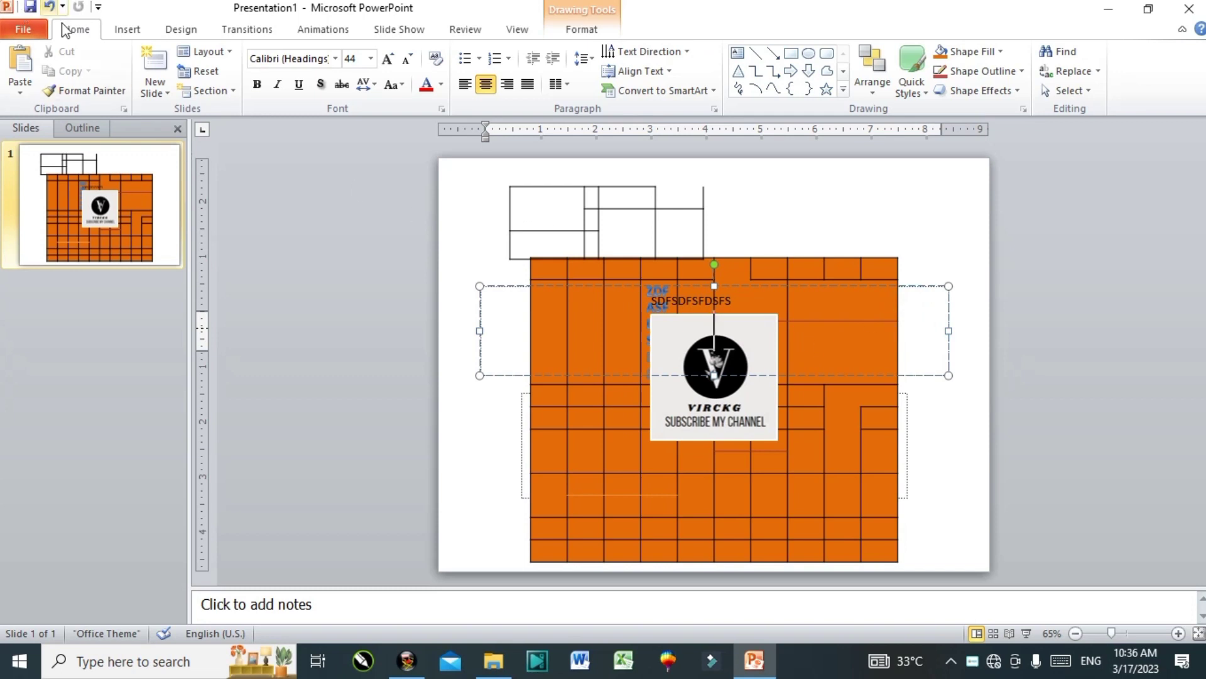
pyautogui.click(132, 29)
pyautogui.click(111, 71)
pyautogui.write('COMPUTER')
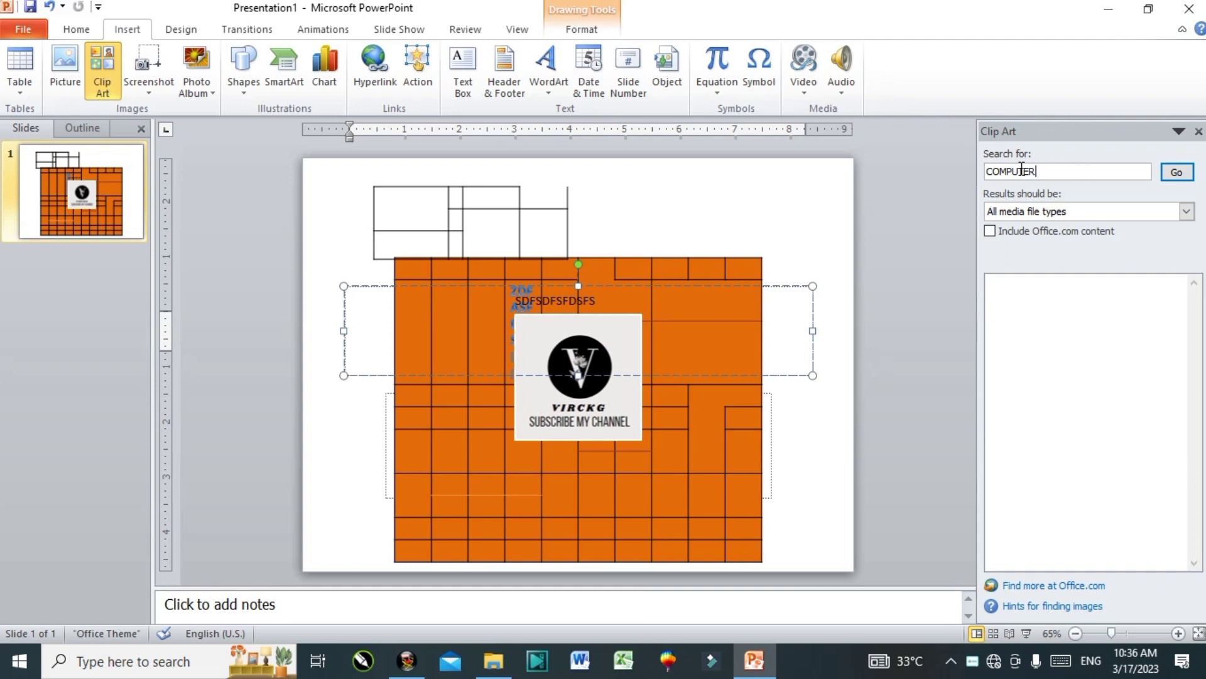
# Step: Insert the woman-at-computer clip art over the logo's top-right with a reflected rounded style
pyautogui.click(1177, 172)
pyautogui.click(1035, 324)
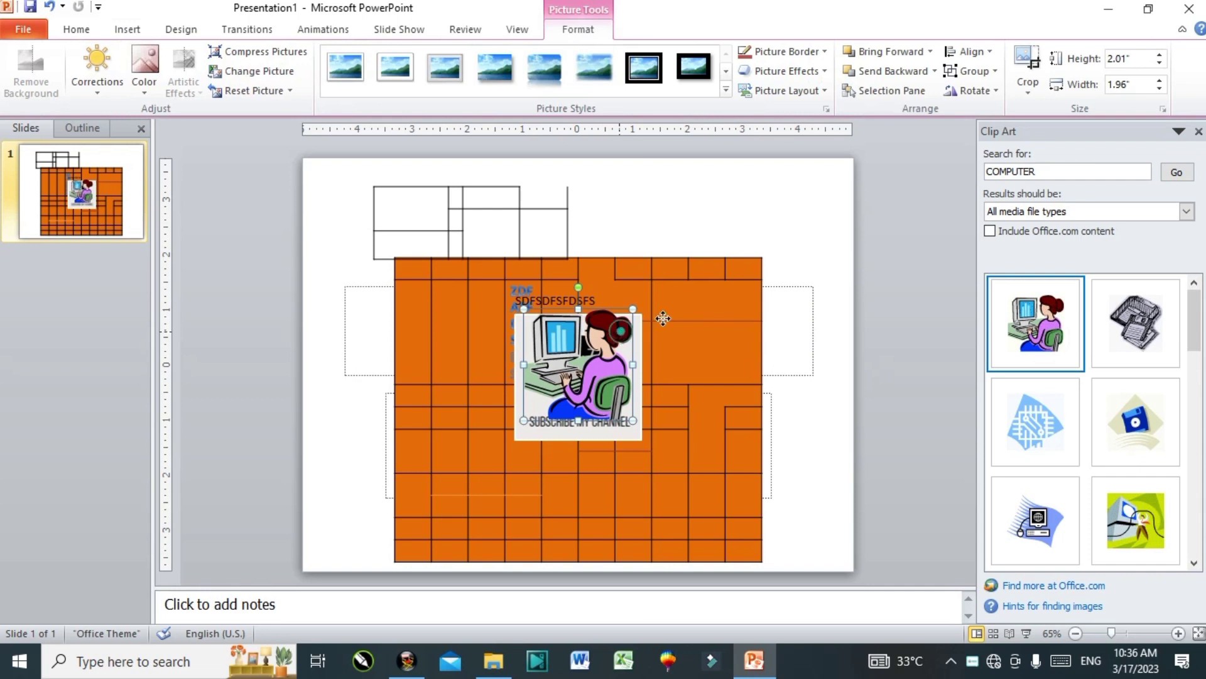
pyautogui.moveTo(663, 318); pyautogui.dragTo(664, 318)
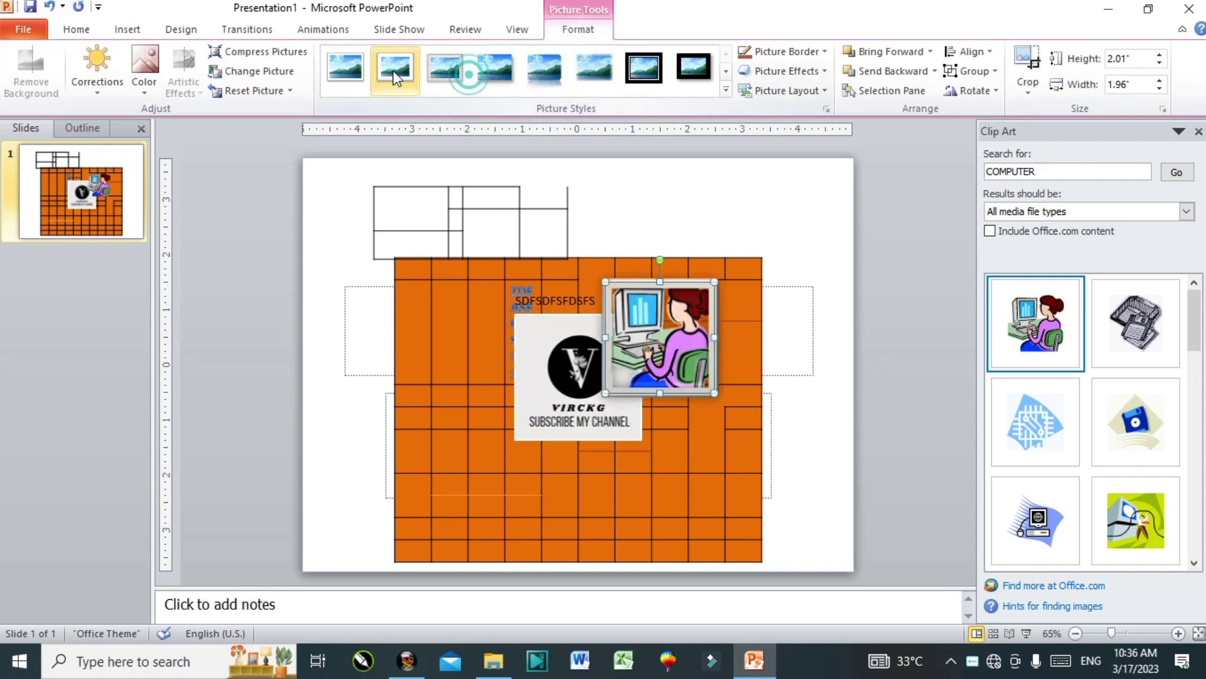
pyautogui.click(541, 71)
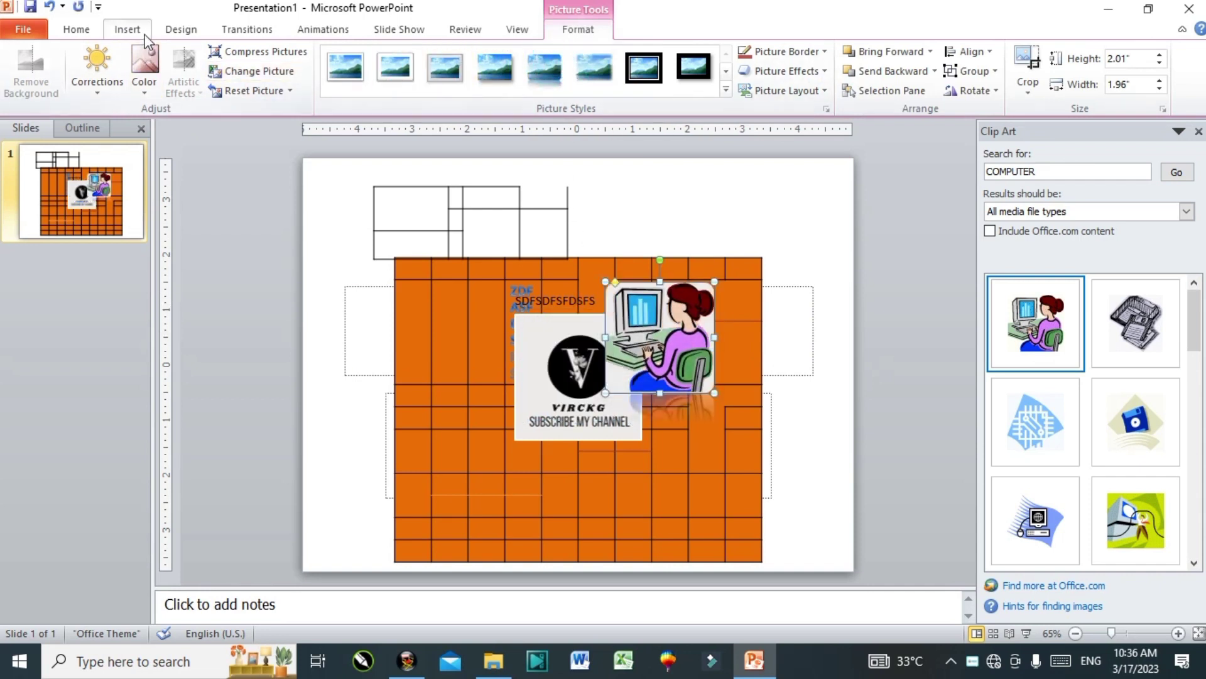
# Step: Start a Screen Clipping from the Insert Screenshot options
pyautogui.click(126, 29)
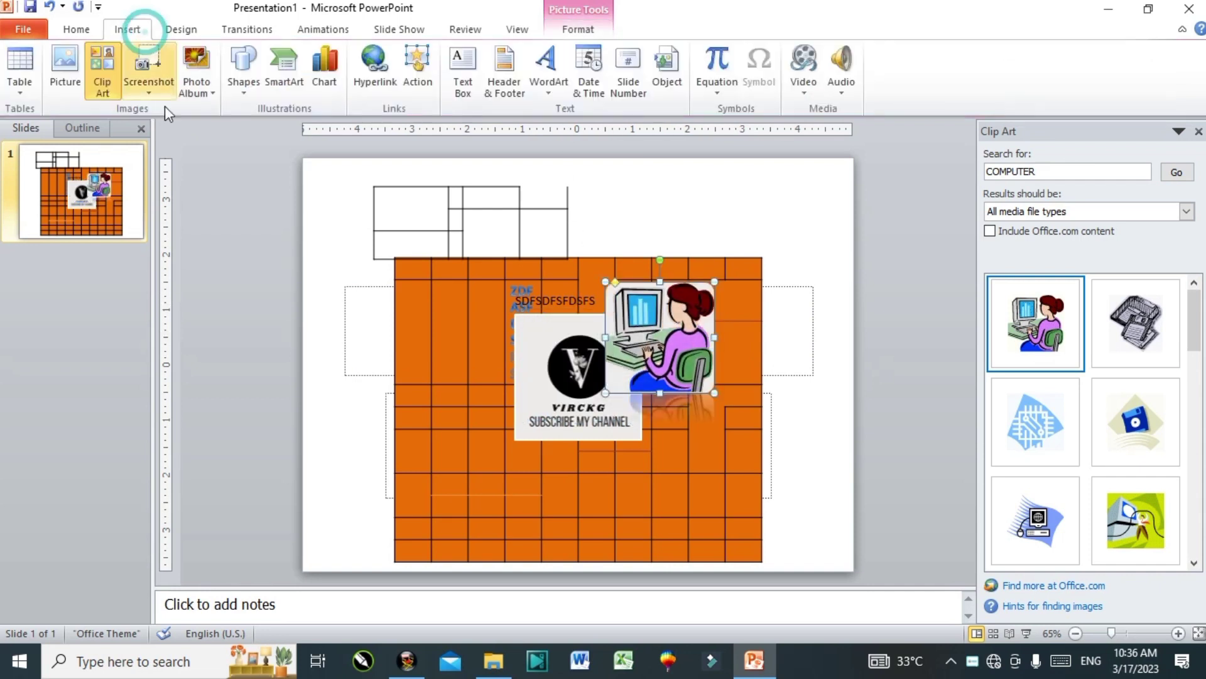
pyautogui.click(162, 62)
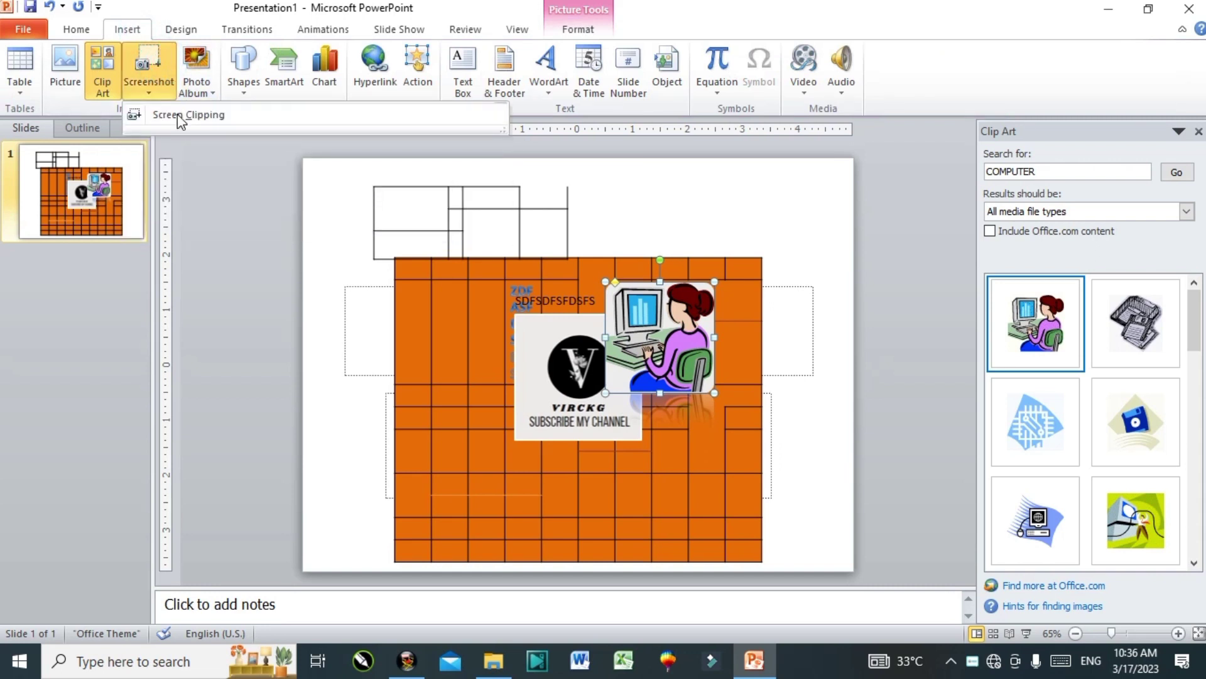
pyautogui.click(179, 117)
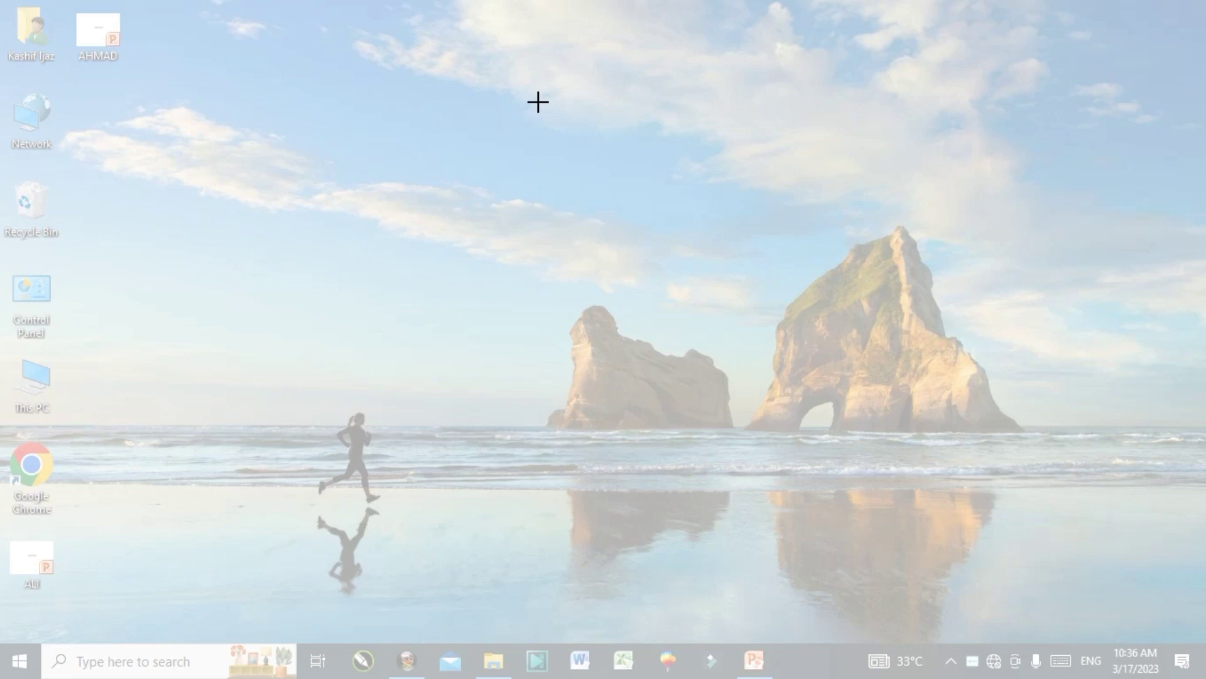
# Step: Clip the rocky beach desktop region onto the slide with the Simple Frame, White style
pyautogui.moveTo(538, 102); pyautogui.dragTo(1049, 504)
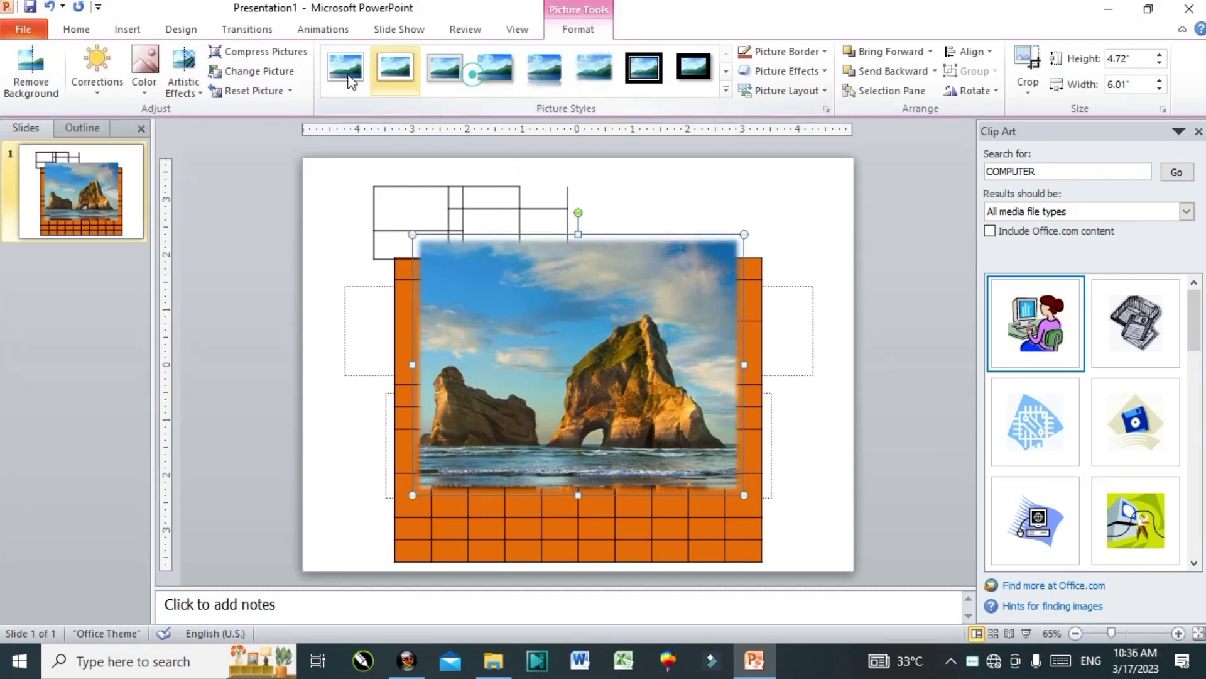
pyautogui.click(628, 67)
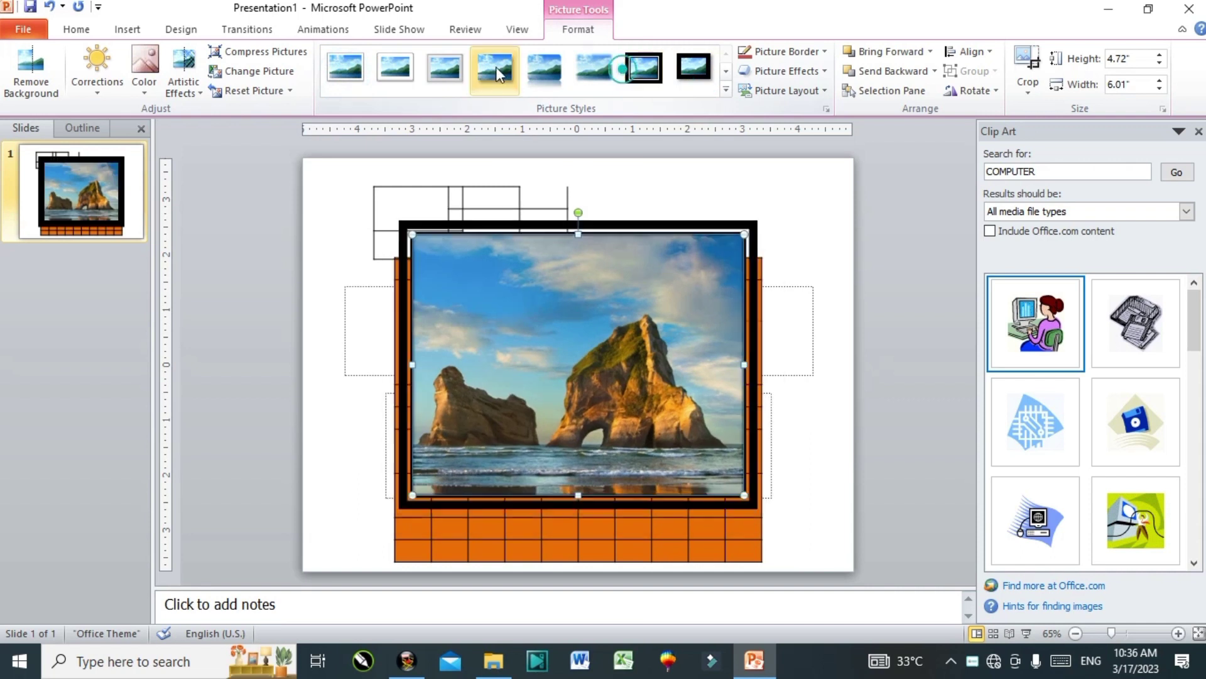
pyautogui.click(394, 66)
pyautogui.click(129, 28)
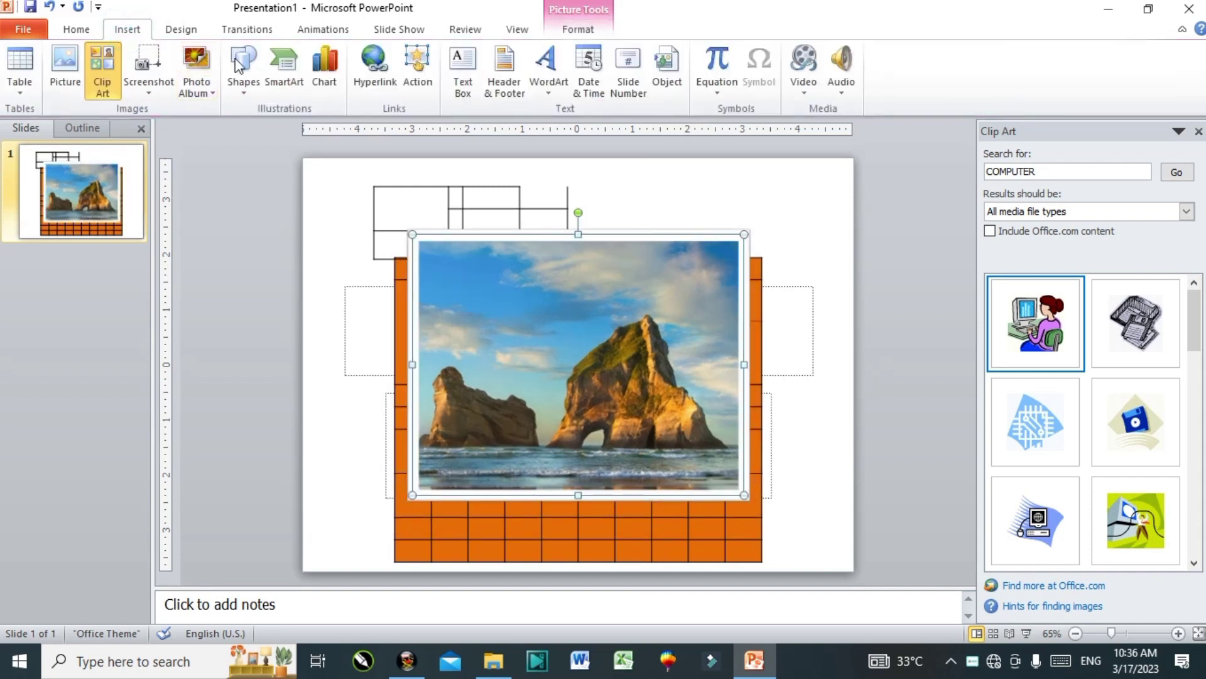
# Step: Create a new photo album presentation from the Capture images in Pictures
pyautogui.click(204, 79)
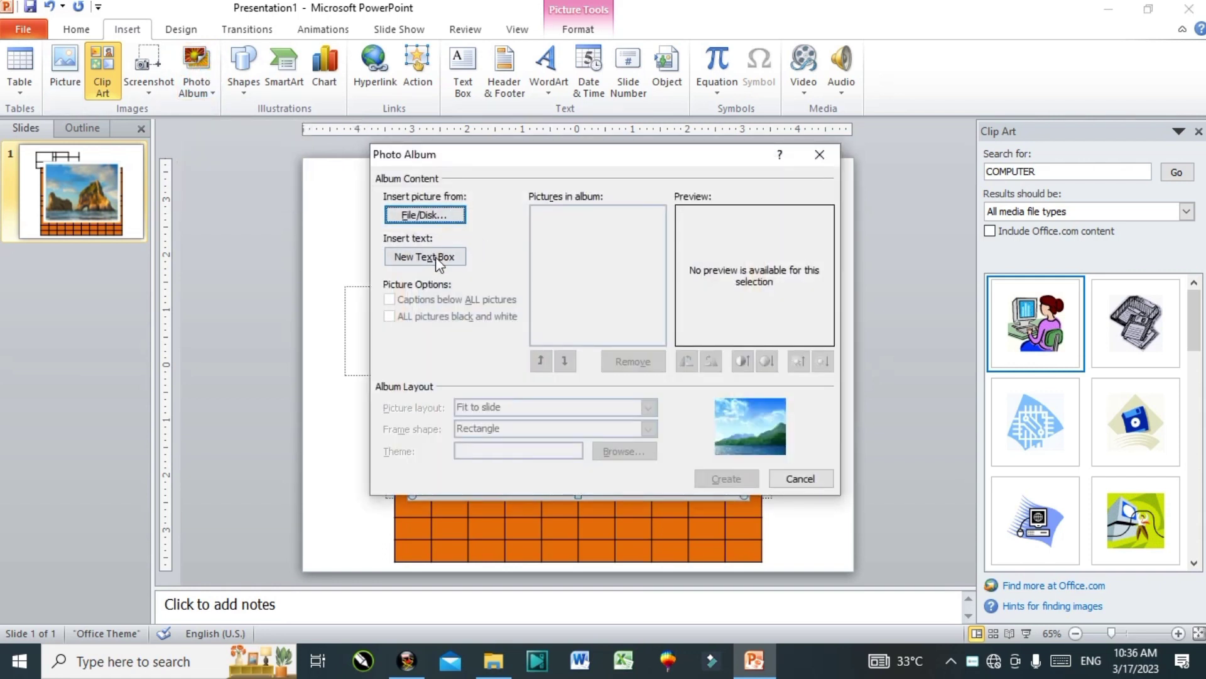
pyautogui.click(426, 215)
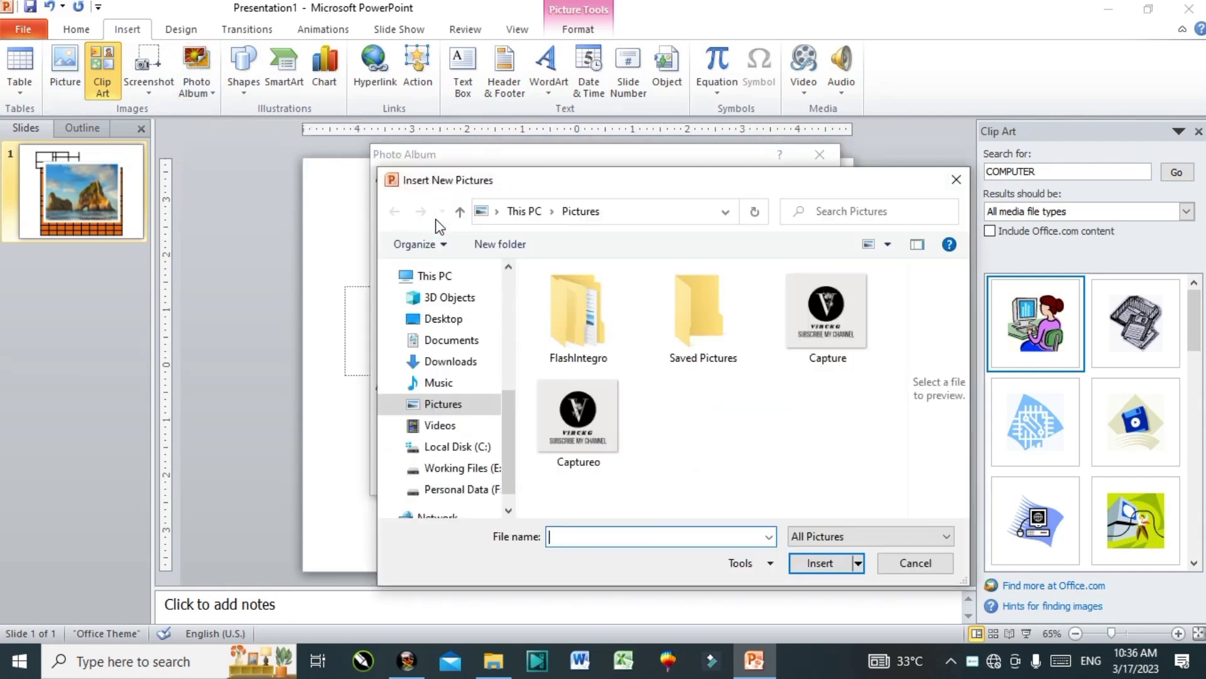
pyautogui.click(826, 314)
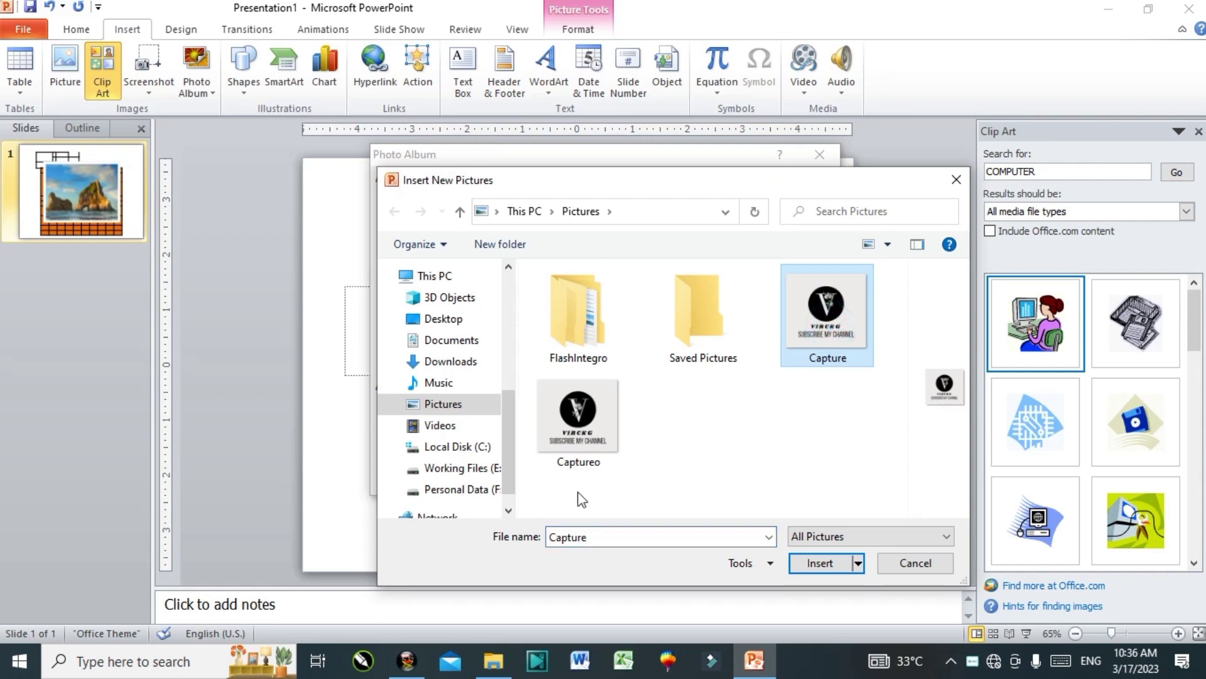
pyautogui.keyDown('ctrl'); pyautogui.click(571, 440); pyautogui.keyUp('ctrl')
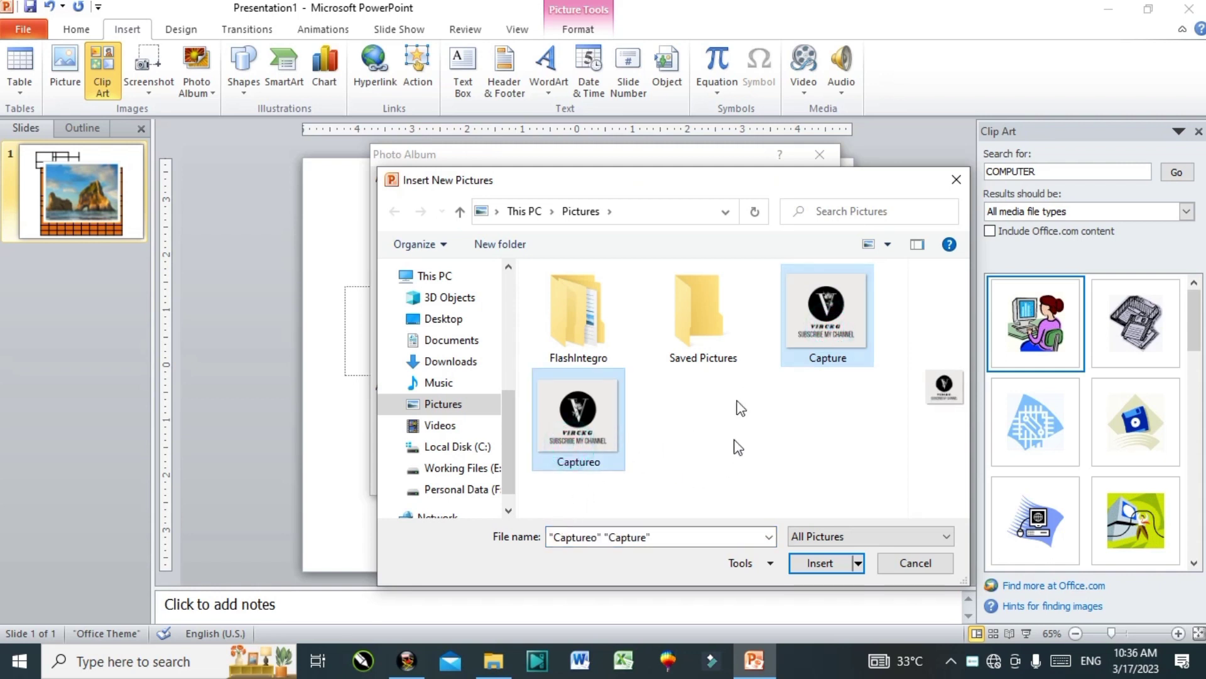
pyautogui.doubleClick(726, 330)
pyautogui.hotkey('alt', 'Left')
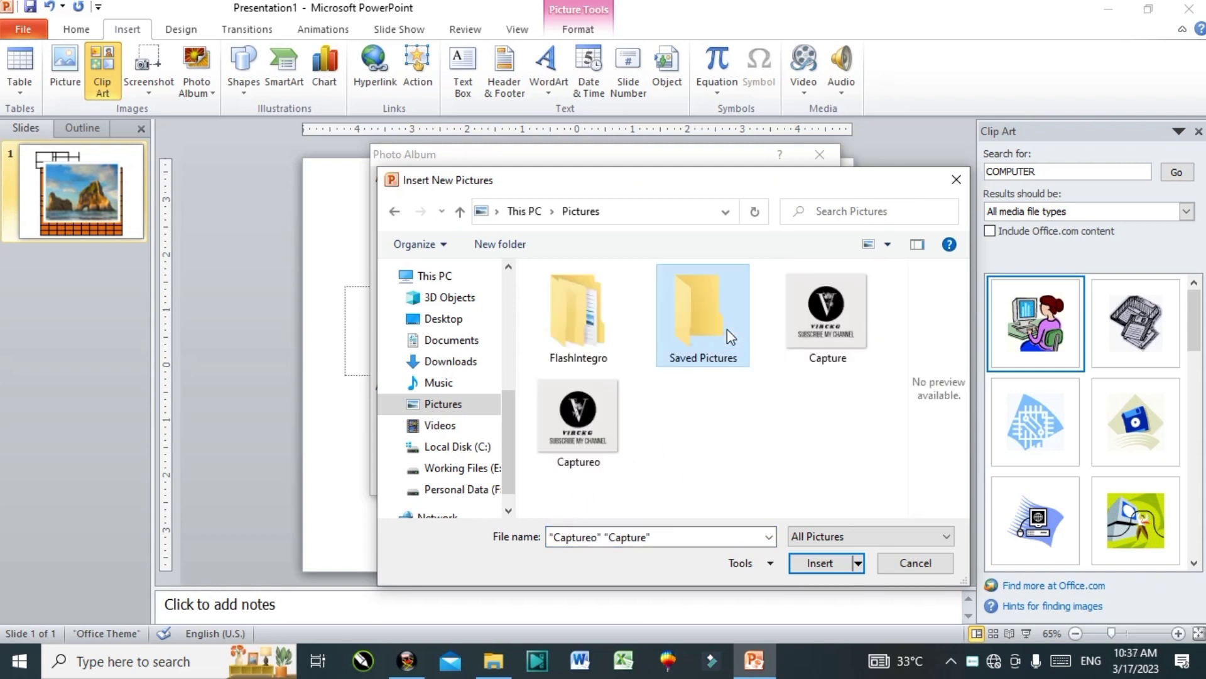
pyautogui.click(786, 344)
pyautogui.keyDown('ctrl'); pyautogui.click(594, 421); pyautogui.keyUp('ctrl')
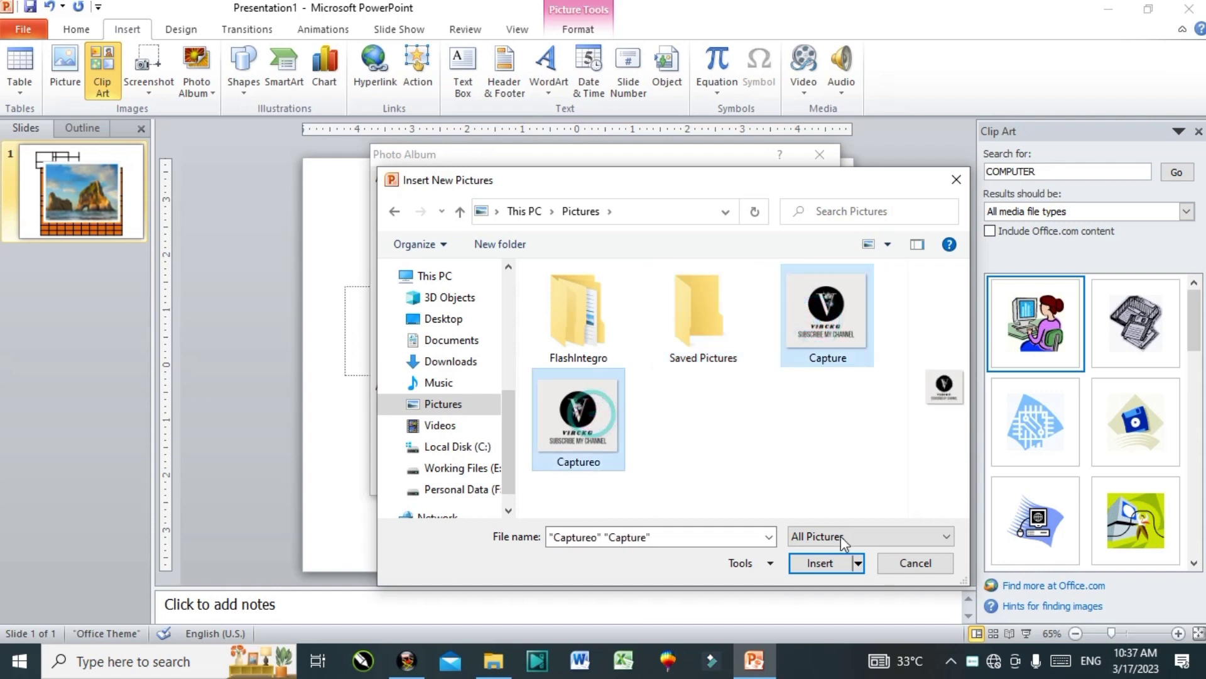
pyautogui.click(828, 563)
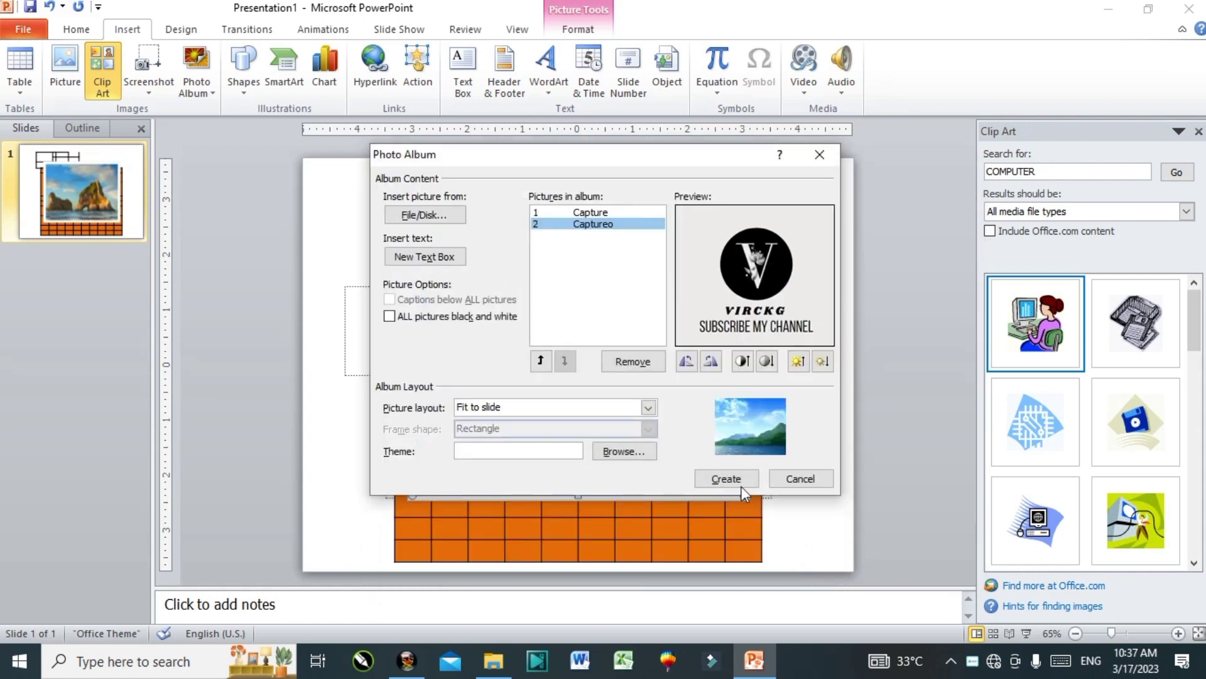
pyautogui.click(743, 487)
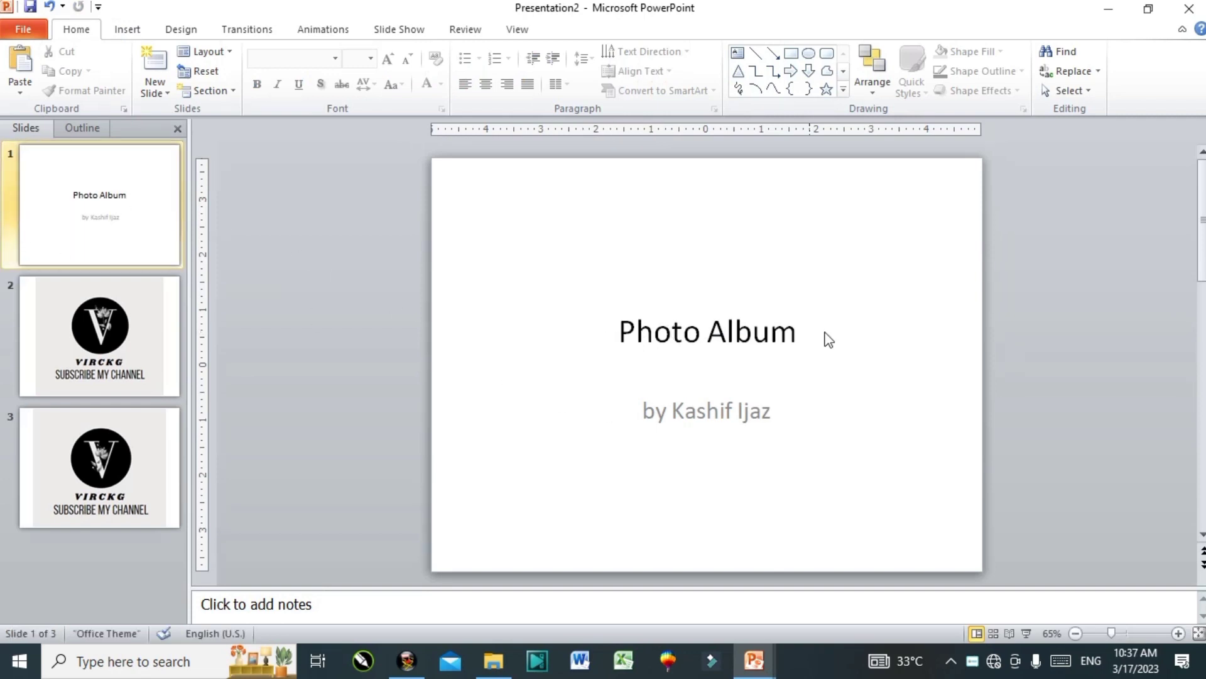
# Step: Scroll through the photo album slides, then close Presentation2
pyautogui.scroll(-1, 734, 297)
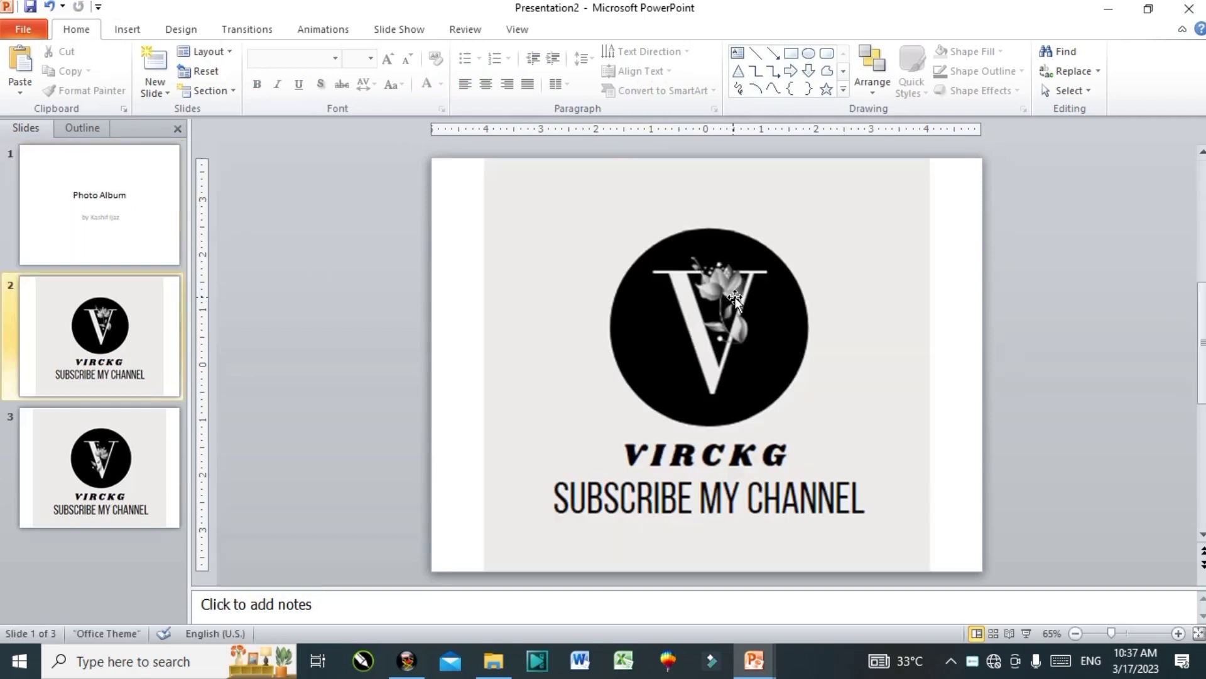
pyautogui.scroll(-1, 734, 296)
pyautogui.scroll(2, 733, 296)
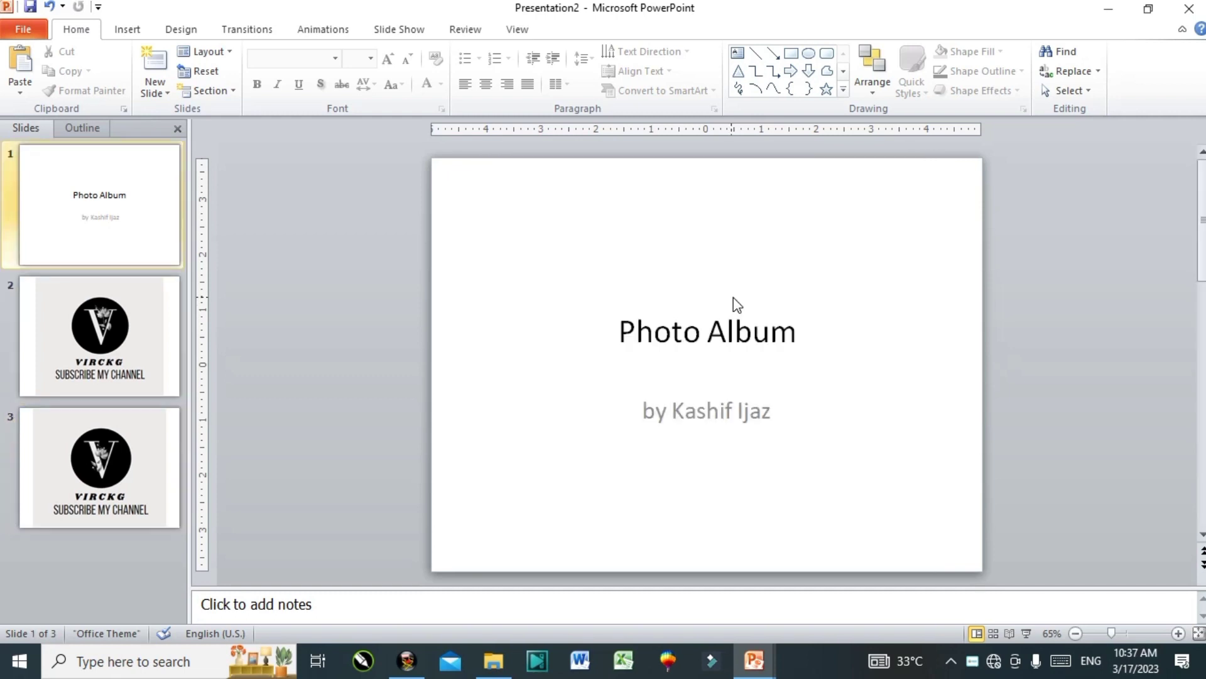
pyautogui.scroll(-2, 733, 307)
pyautogui.scroll(2, 733, 307)
pyautogui.click(1189, 9)
# Step: Discard Presentation2 unsaved and draw a blue rectangle over the slide's top-left
pyautogui.click(612, 349)
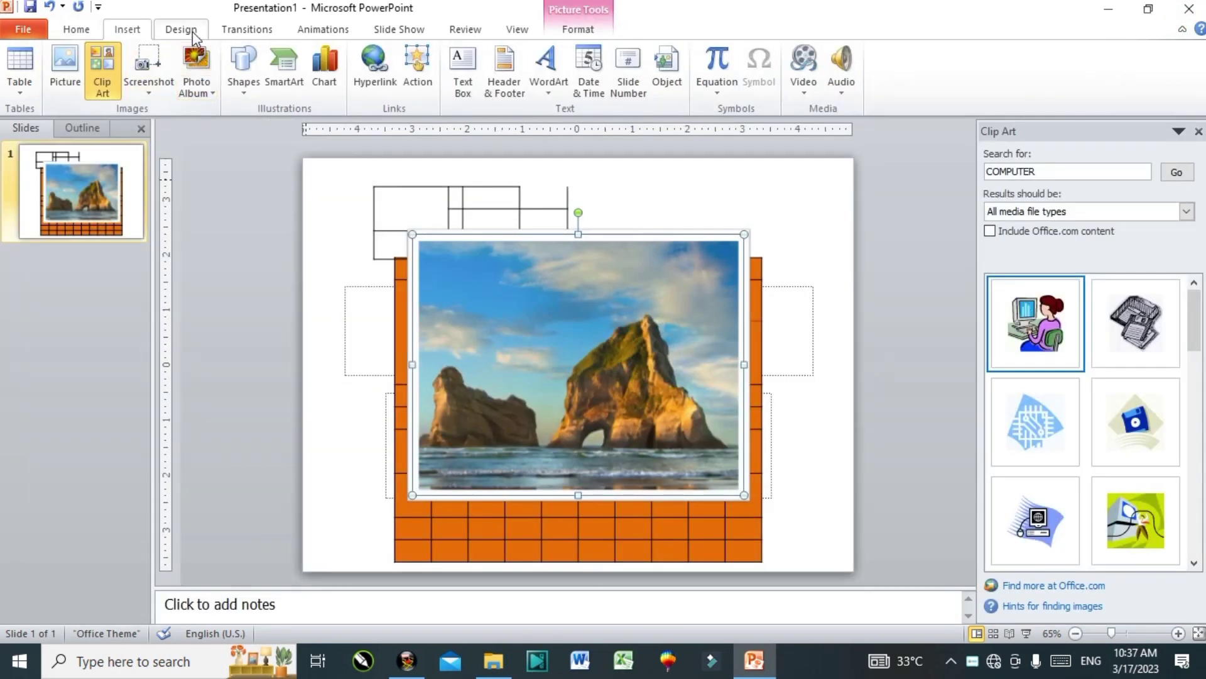
pyautogui.click(249, 65)
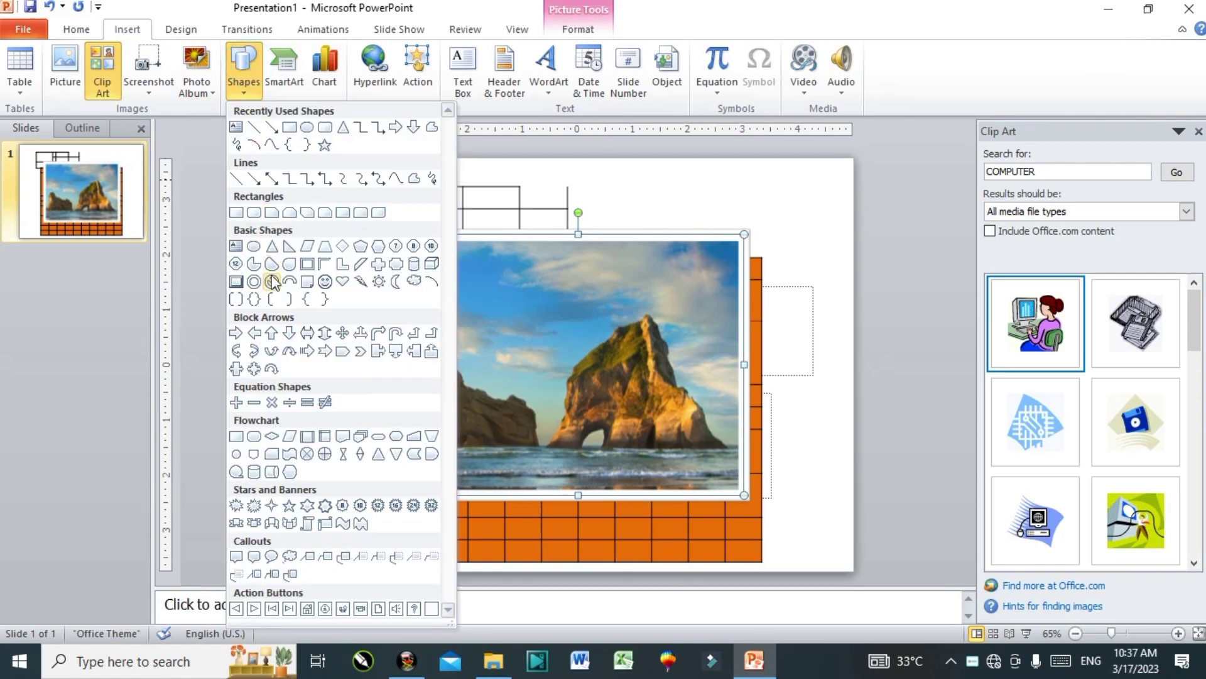
pyautogui.click(291, 129)
pyautogui.moveTo(329, 168); pyautogui.dragTo(625, 420)
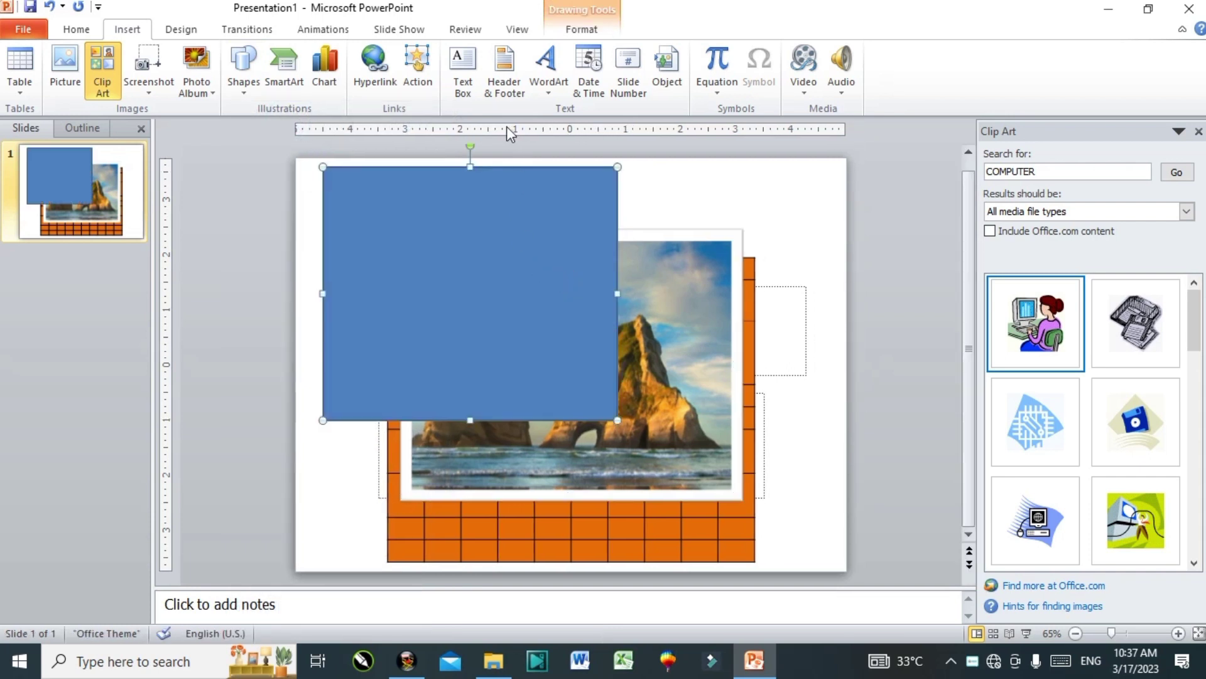
# Step: Draw a No Symbol shape over the photo and fill it light orange
pyautogui.click(243, 66)
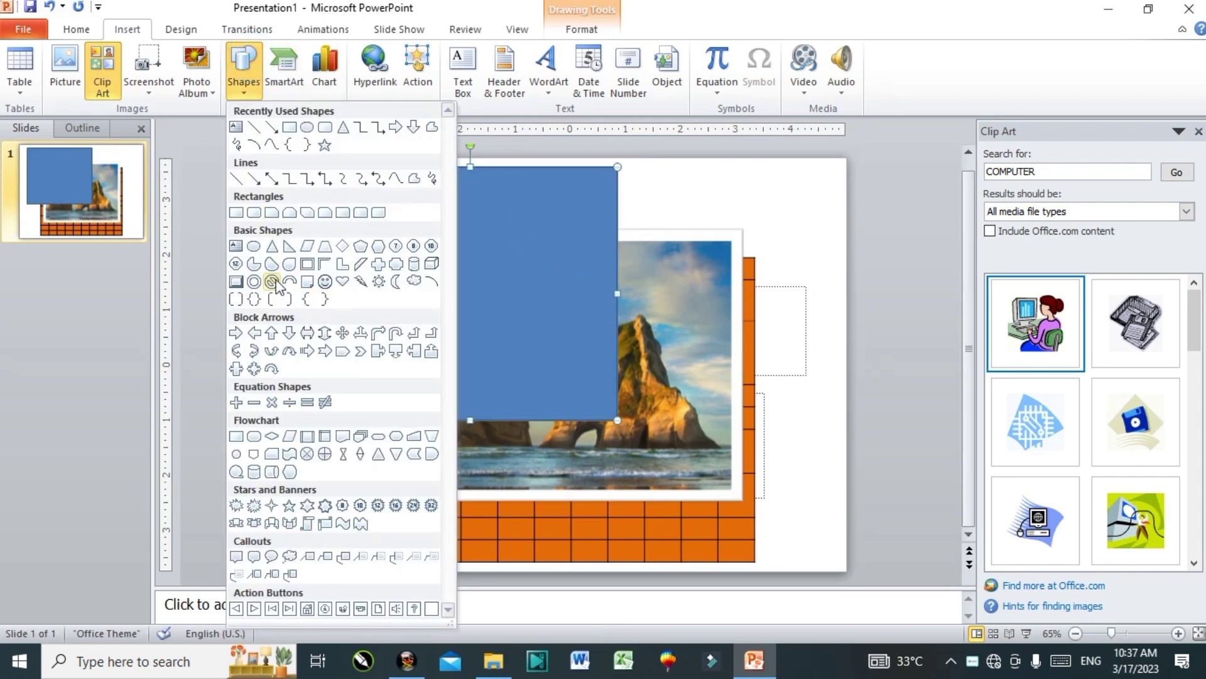
pyautogui.click(277, 285)
pyautogui.moveTo(524, 252); pyautogui.dragTo(744, 503)
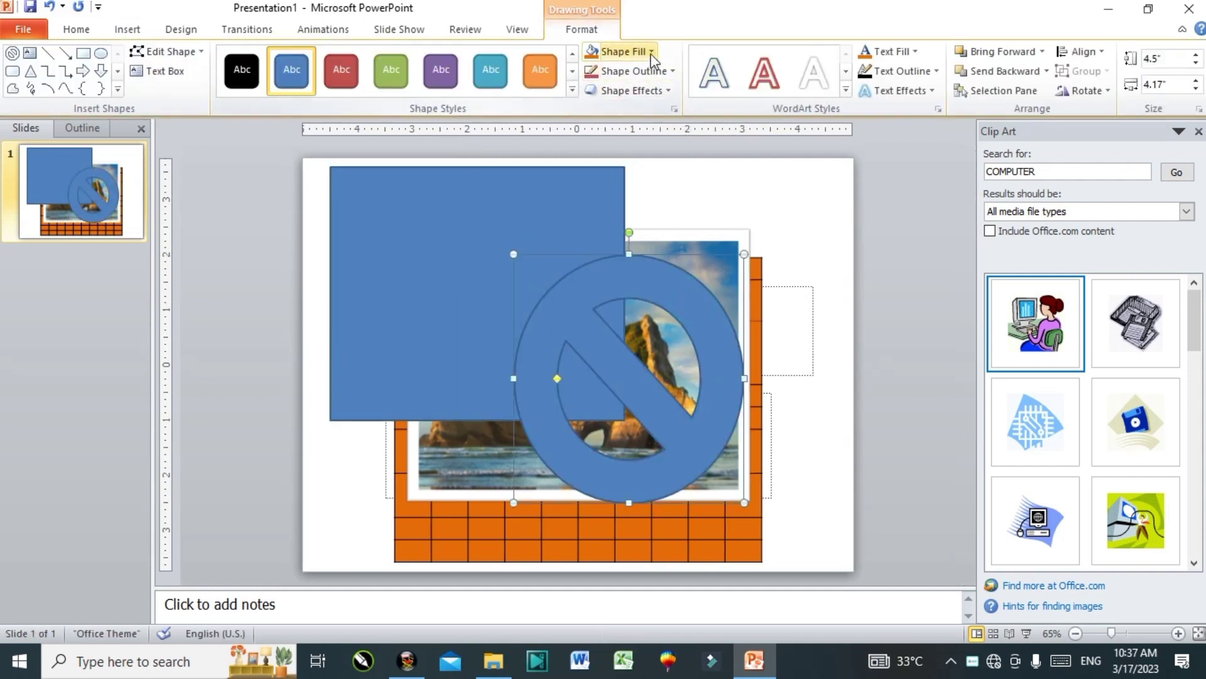
pyautogui.click(651, 53)
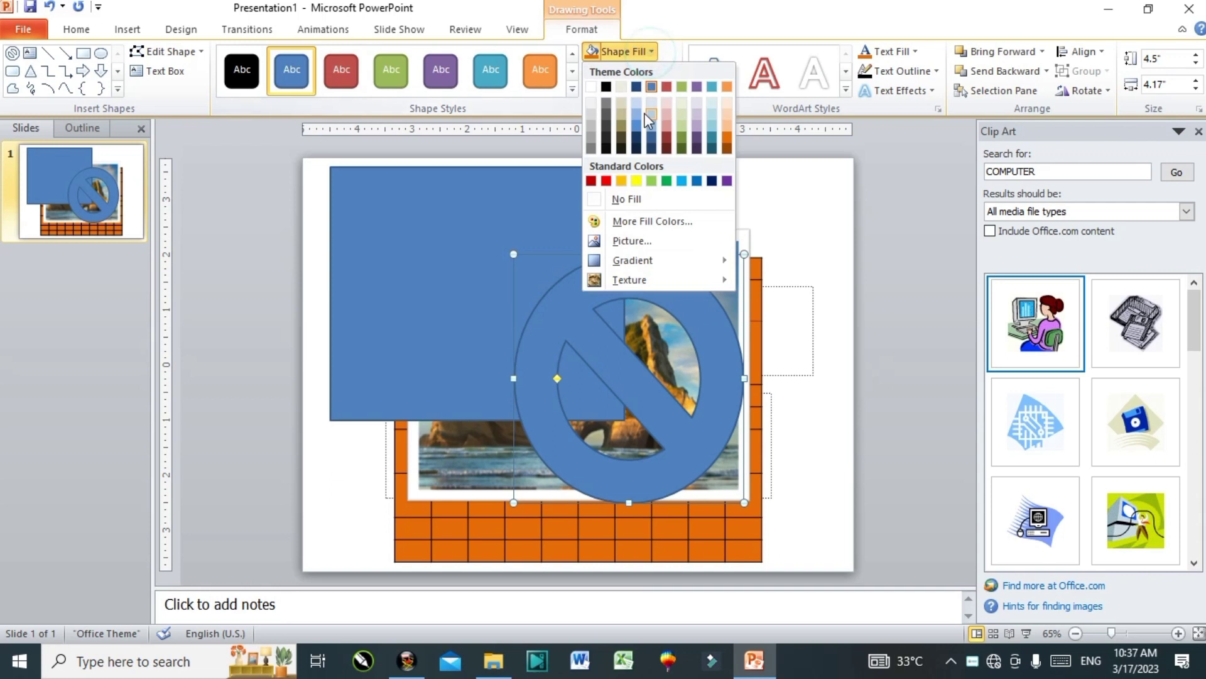
pyautogui.click(727, 132)
# Step: Give the No Symbol a 3 pt olive-green outline
pyautogui.click(671, 71)
pyautogui.click(679, 158)
pyautogui.click(675, 73)
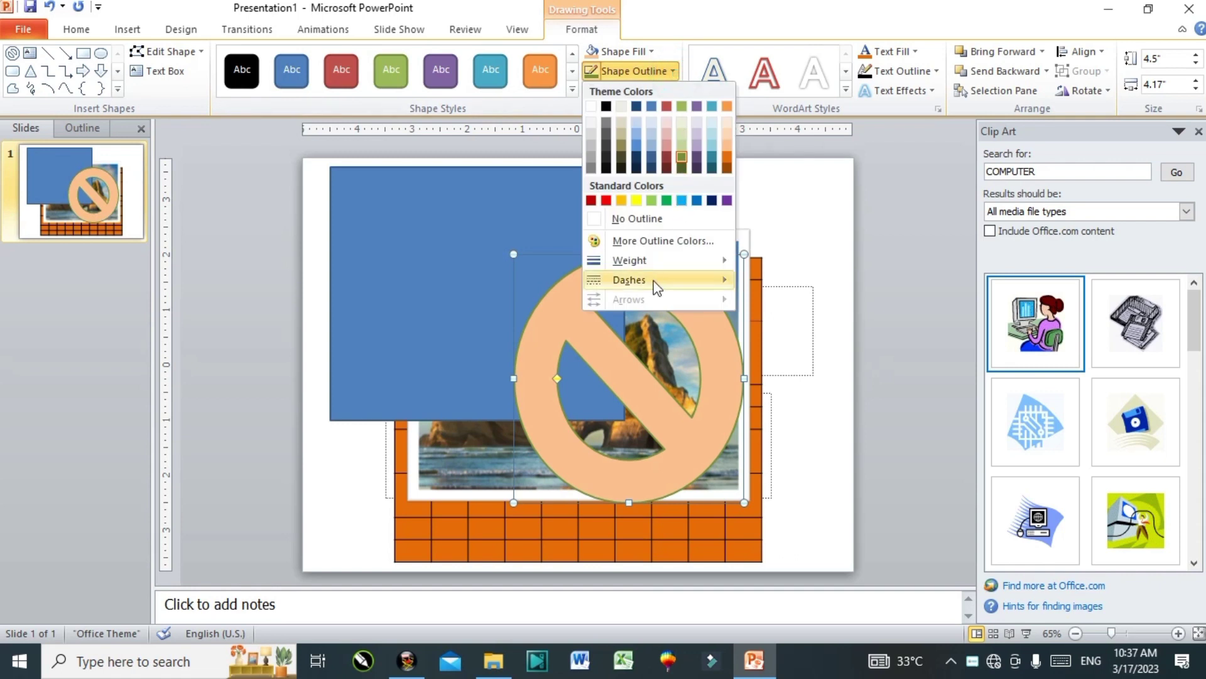
pyautogui.moveTo(630, 260)
pyautogui.click(823, 379)
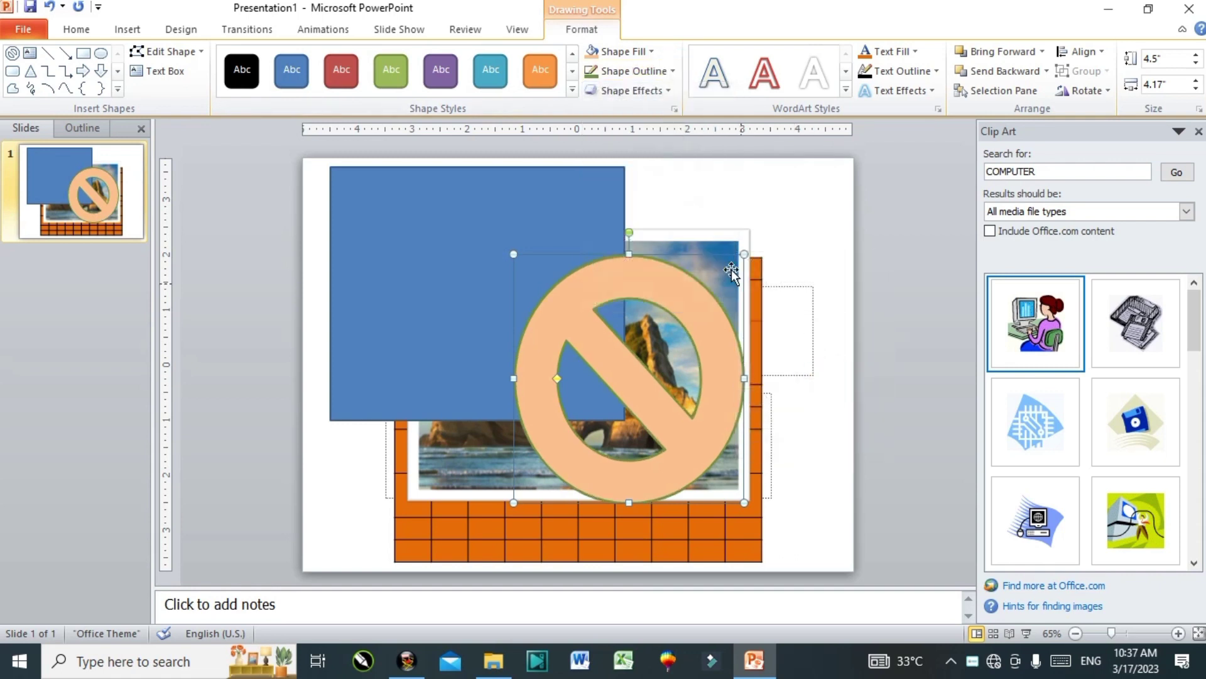
# Step: Fill the No Symbol with the Capture picture from file
pyautogui.click(624, 53)
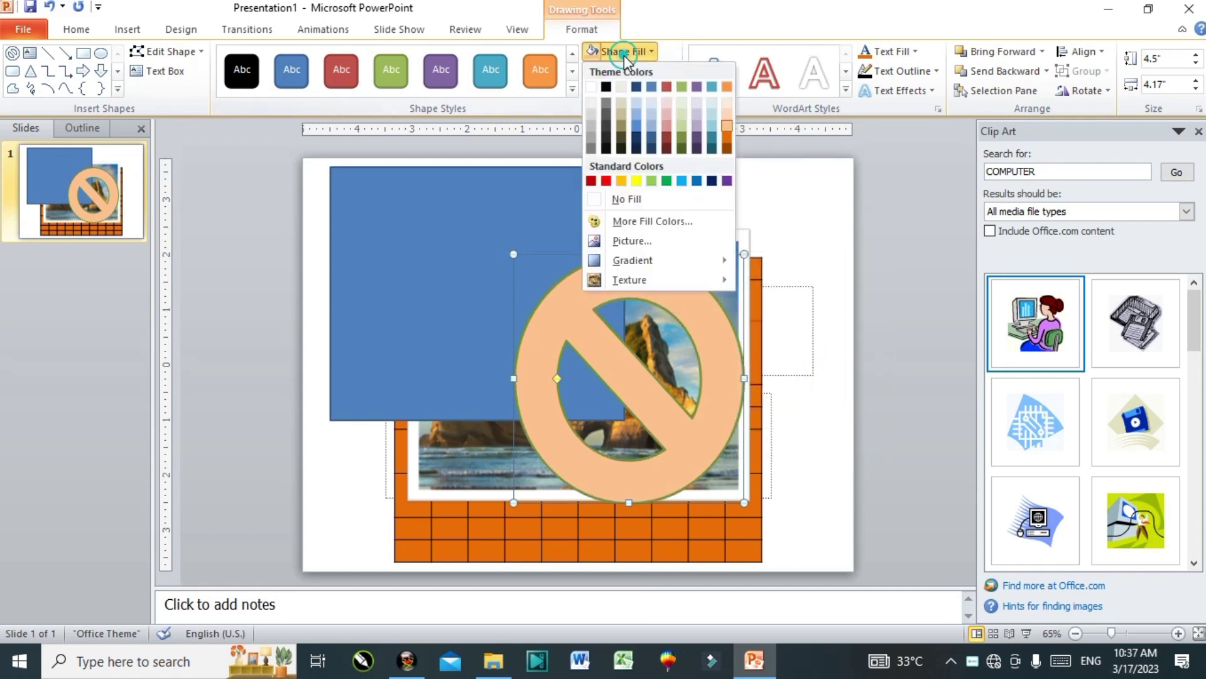
pyautogui.click(633, 240)
pyautogui.click(465, 163)
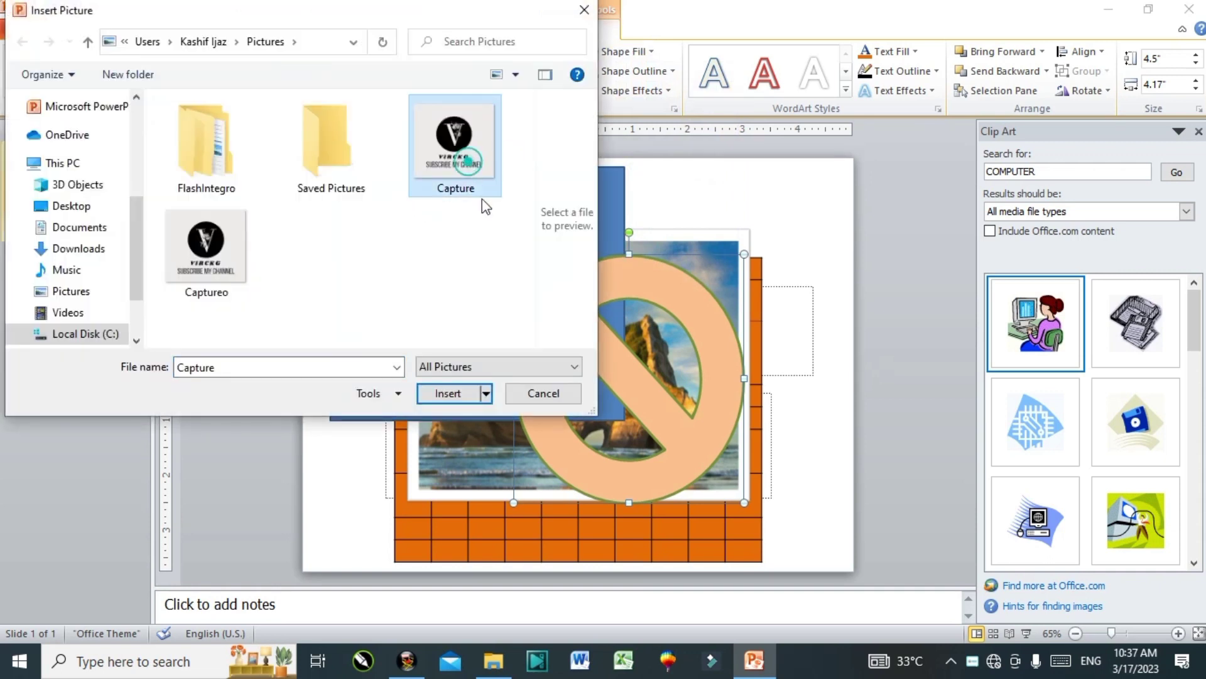
pyautogui.click(462, 393)
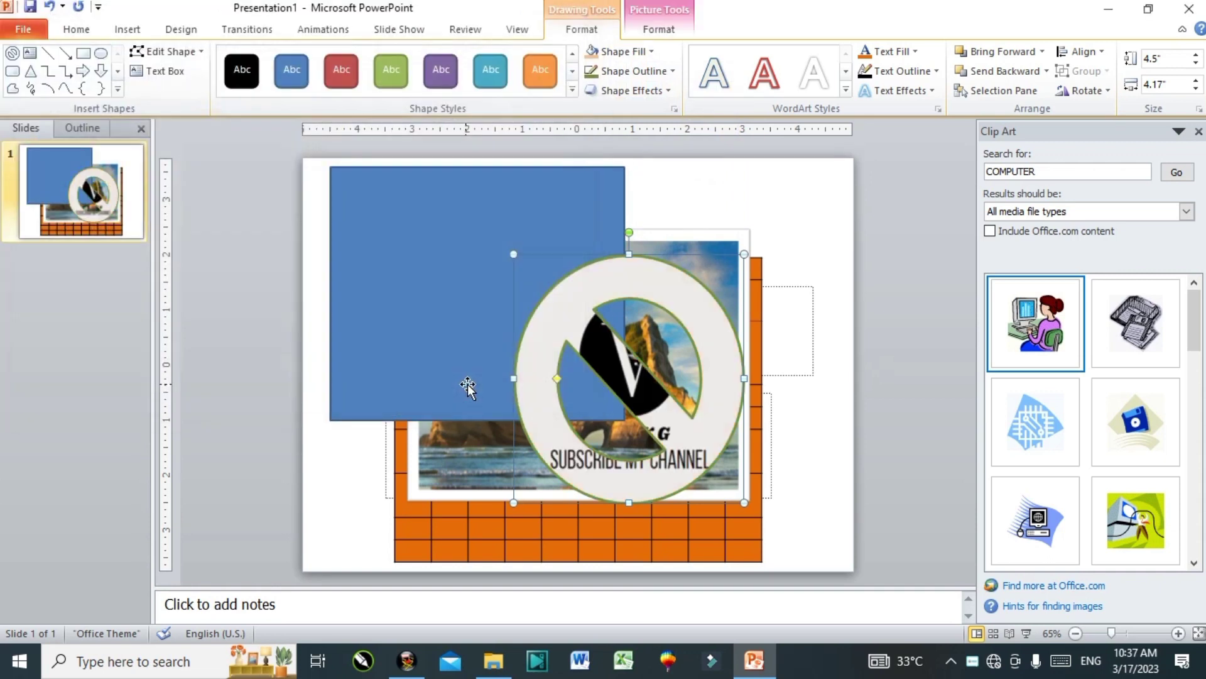
# Step: Replace the No Symbol's picture fill with the orange, then teal, solid shape style
pyautogui.click(538, 69)
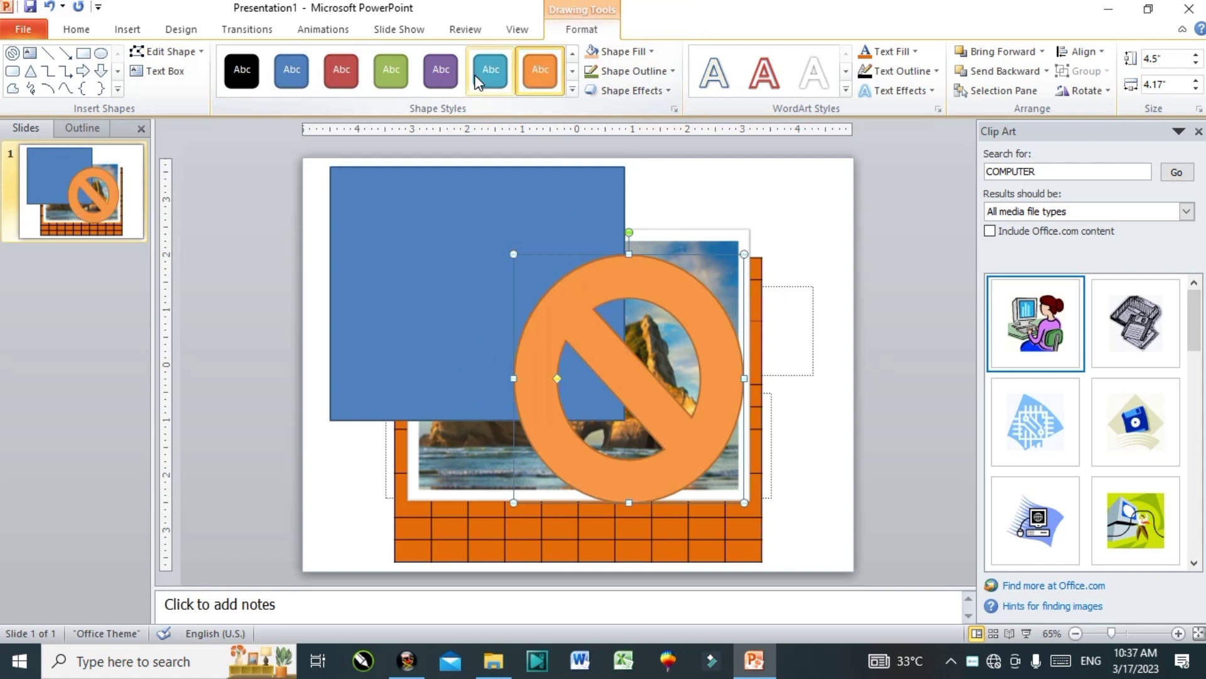
pyautogui.click(291, 72)
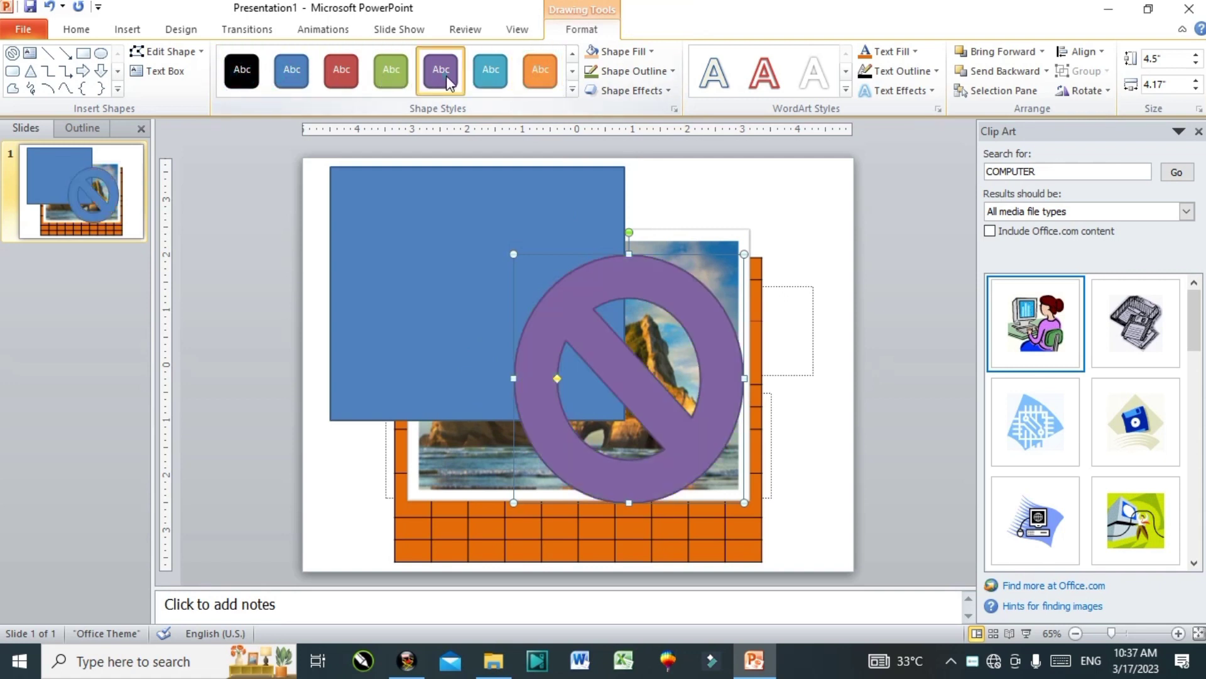
pyautogui.click(491, 71)
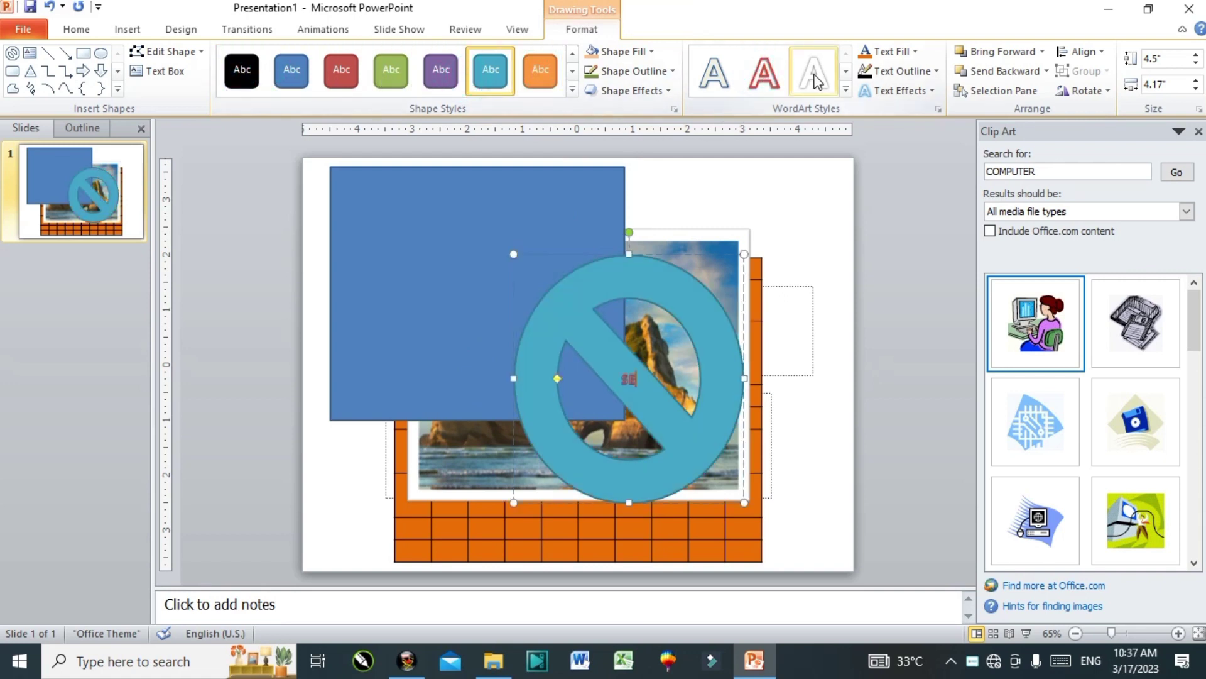
# Step: Type FRSFSDF and SDA into the No Symbol with a red text fill
pyautogui.write('FRSFSDF')
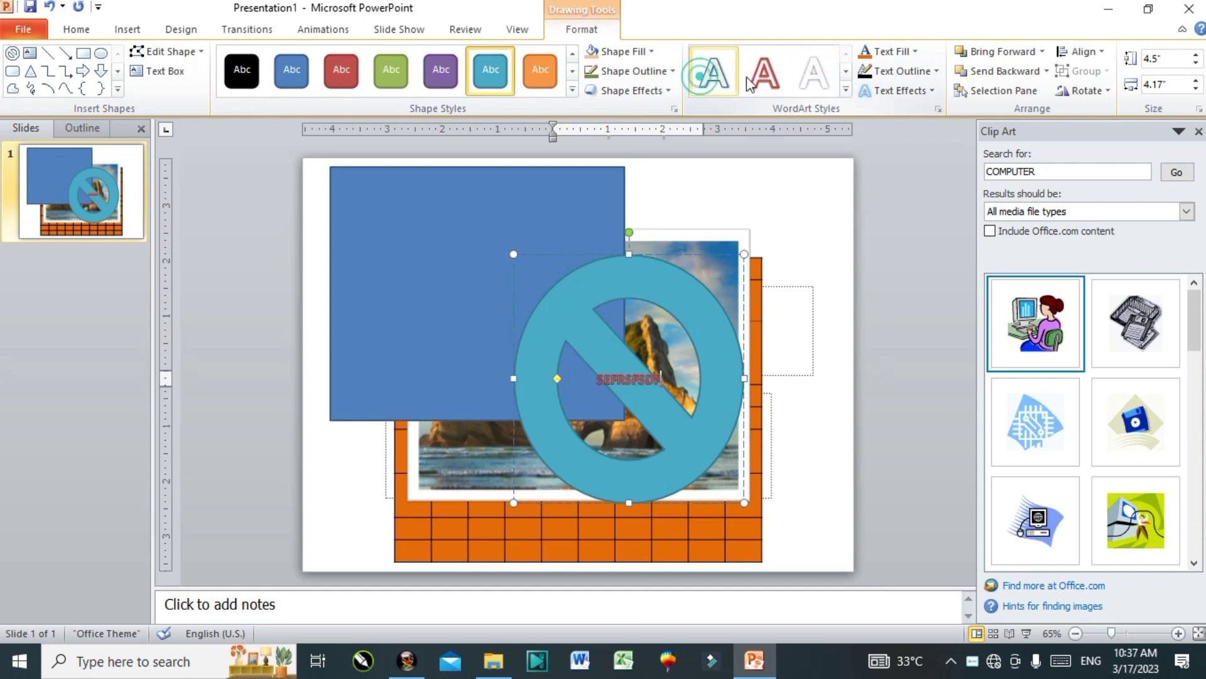
pyautogui.click(910, 50)
pyautogui.click(914, 123)
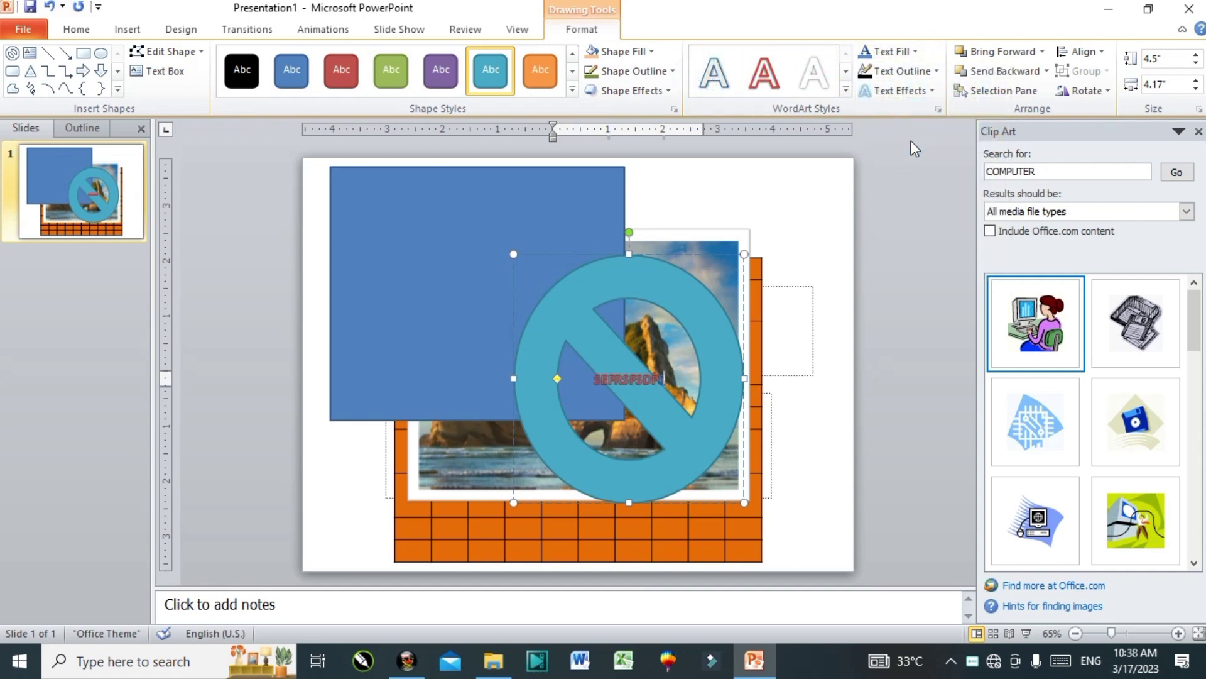
pyautogui.write('SDSDA')
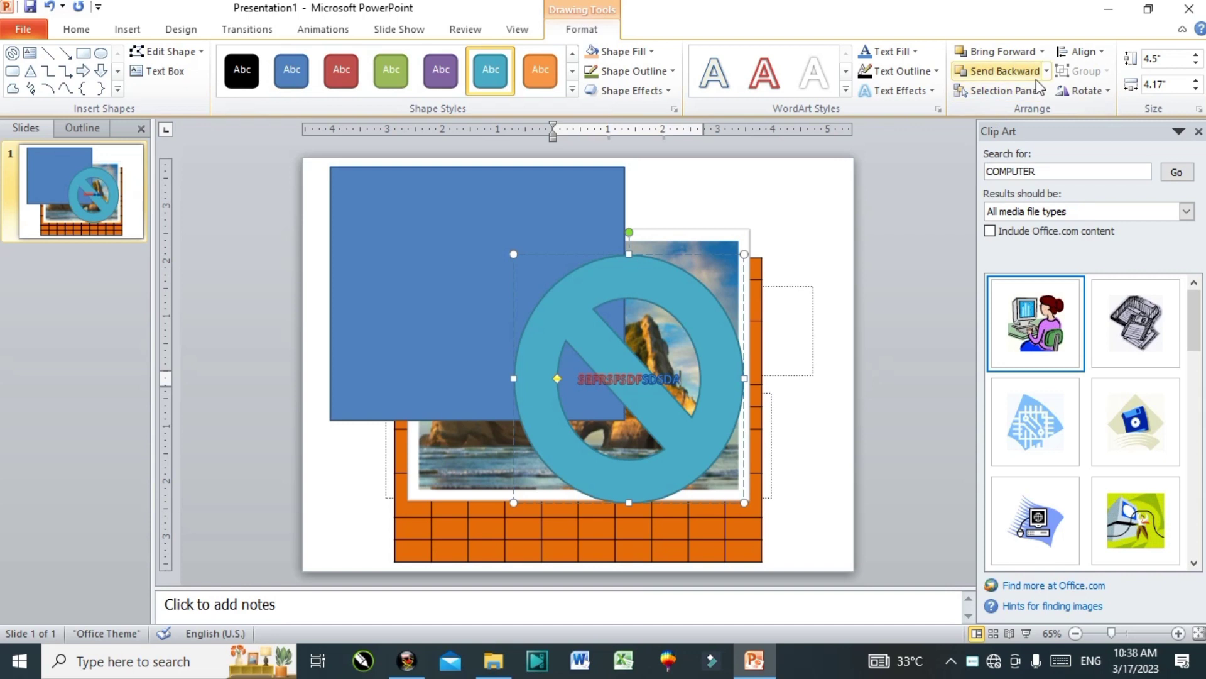
pyautogui.click(126, 30)
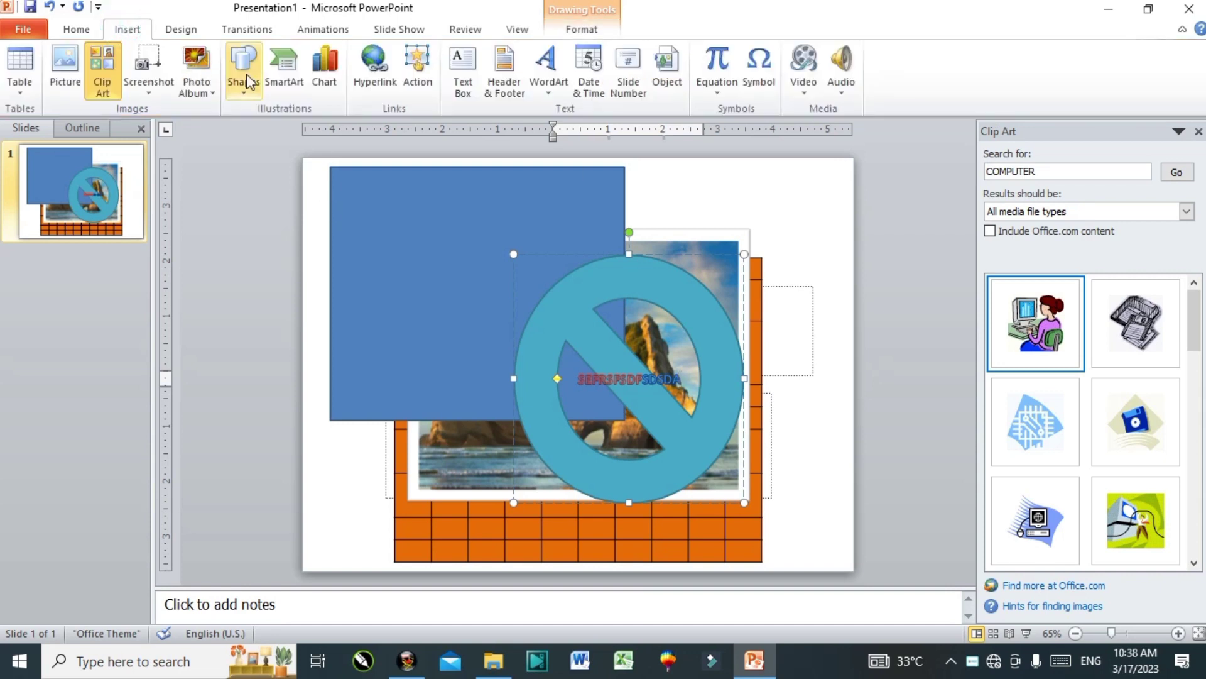
# Step: Insert a SmartArt Organization Chart from the Hierarchy layouts
pyautogui.click(290, 70)
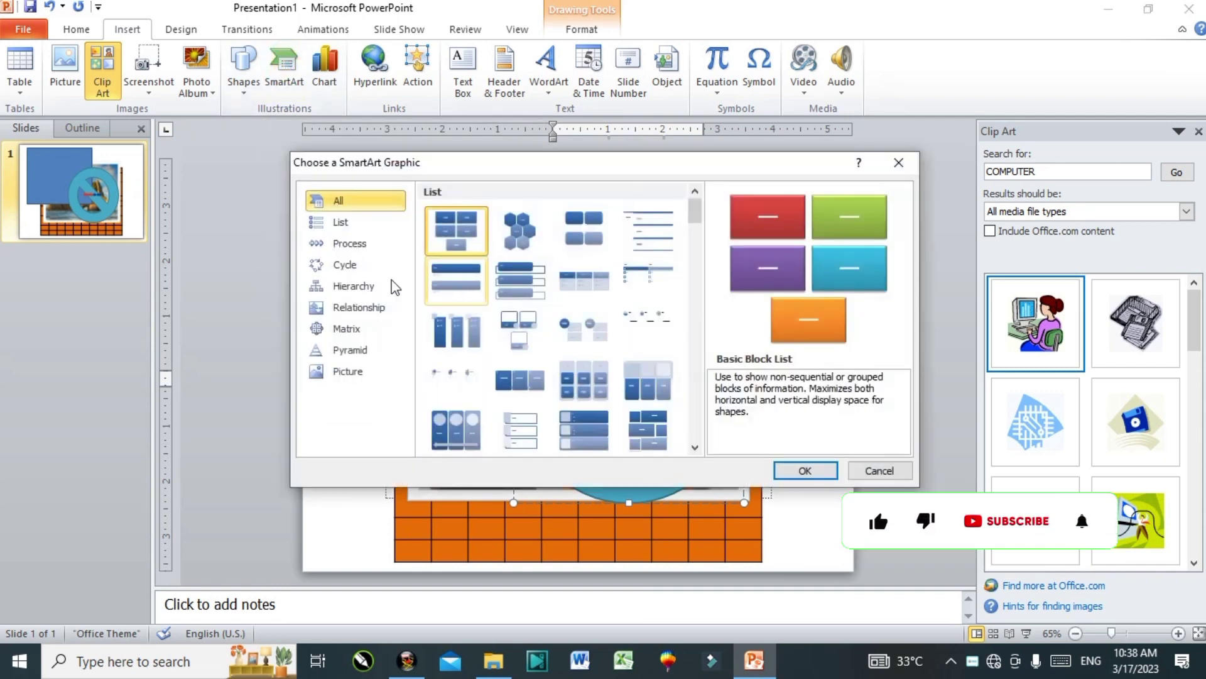
pyautogui.click(350, 245)
pyautogui.click(356, 328)
pyautogui.click(355, 286)
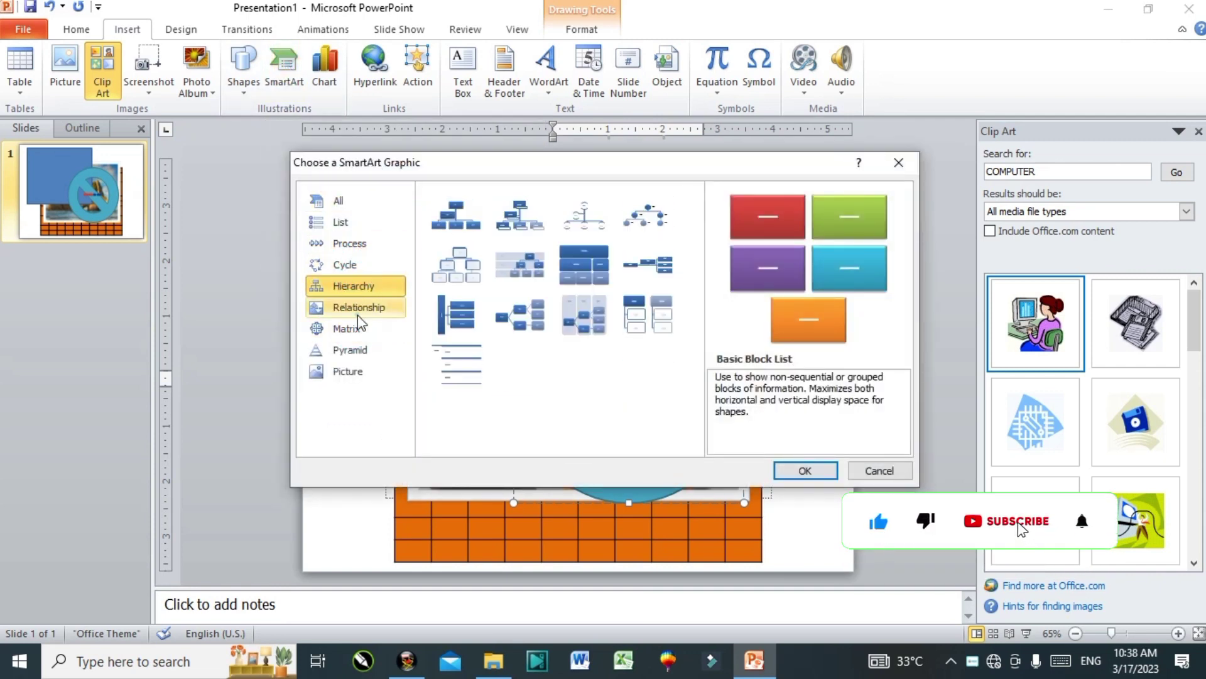
pyautogui.click(342, 245)
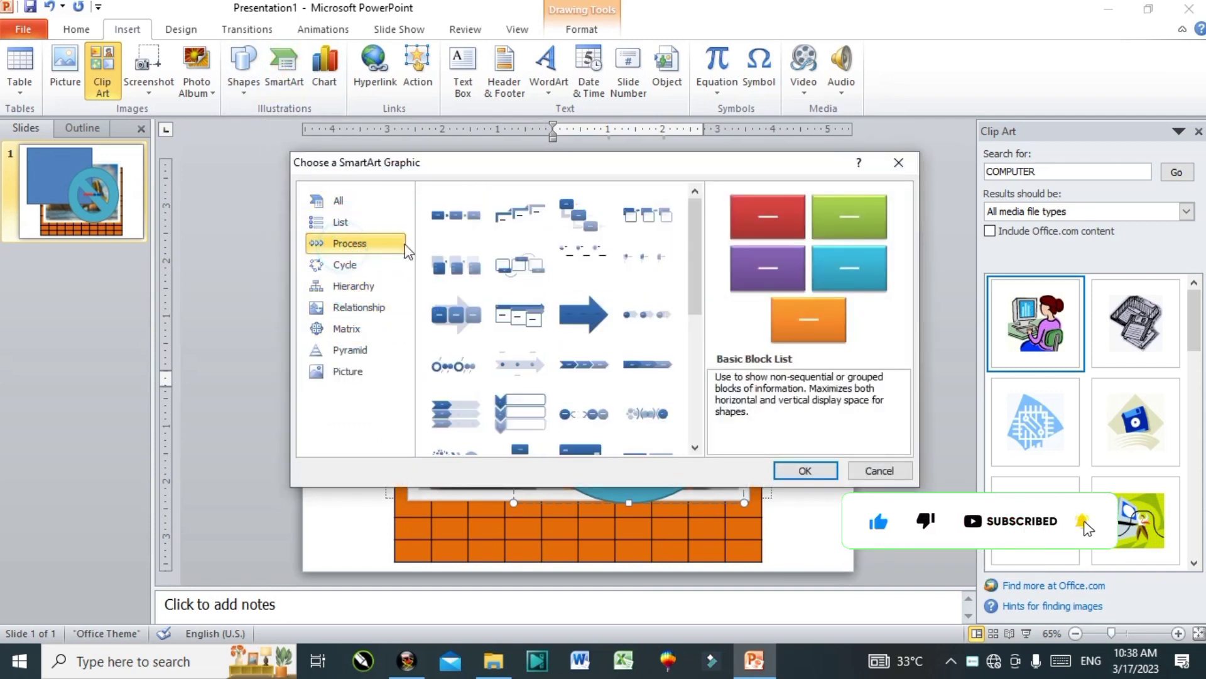
pyautogui.click(351, 264)
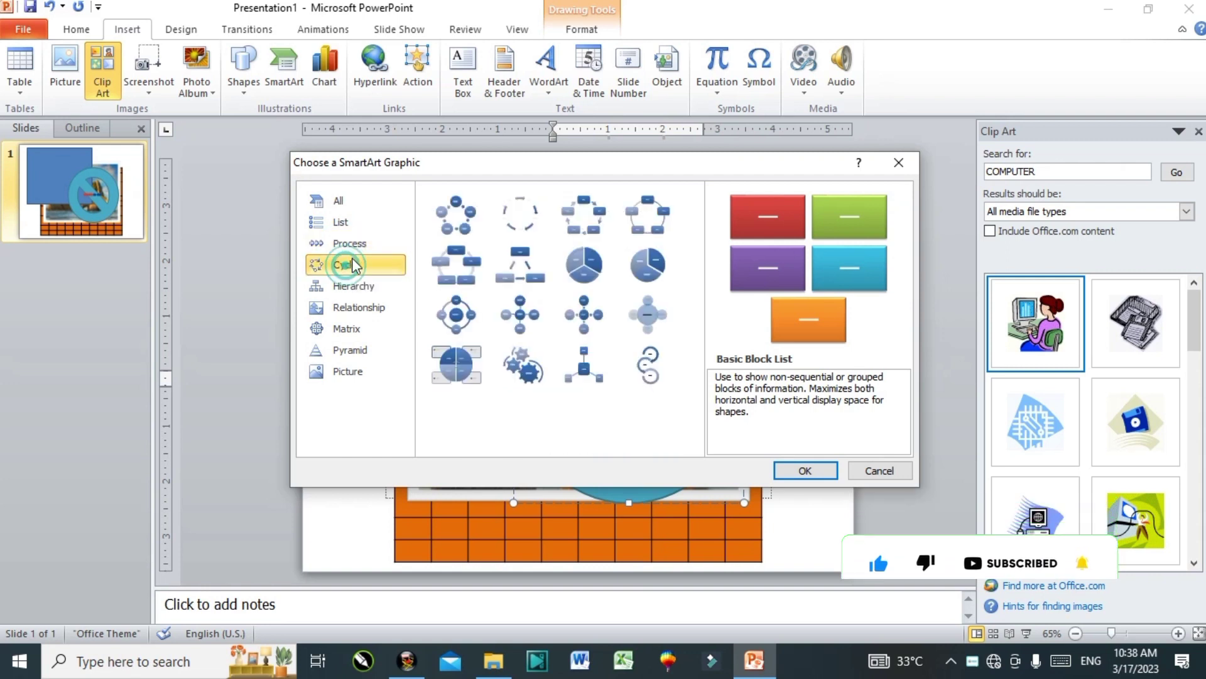
pyautogui.click(362, 289)
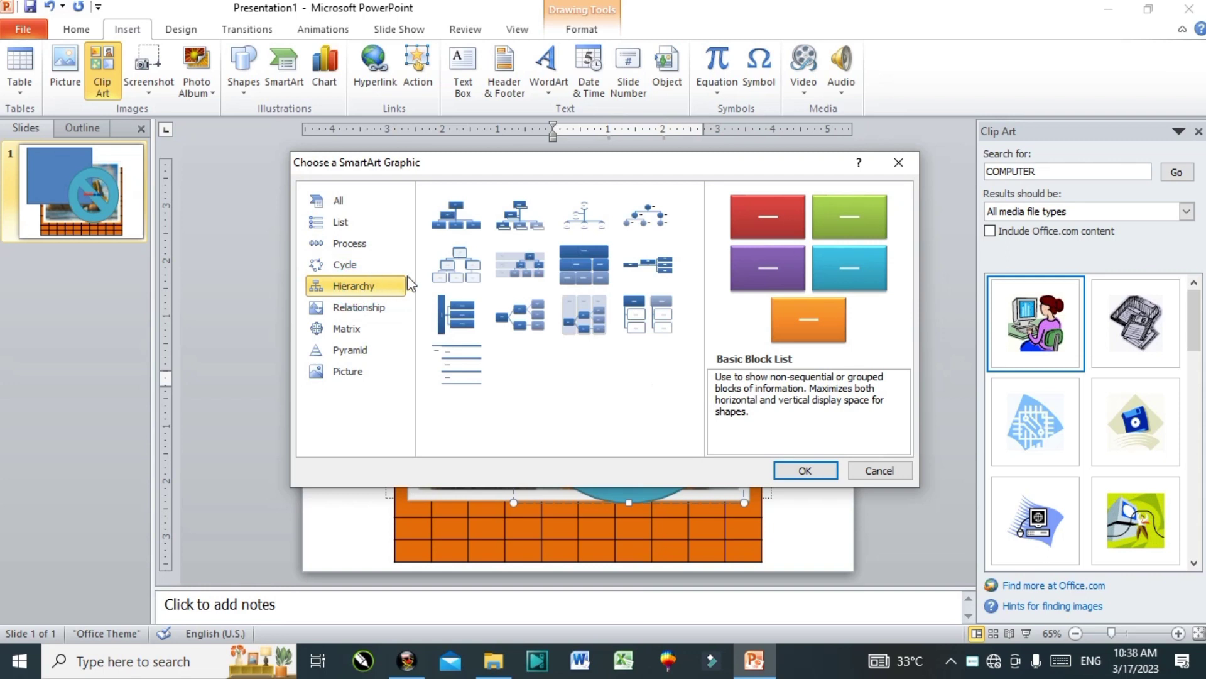
pyautogui.click(465, 220)
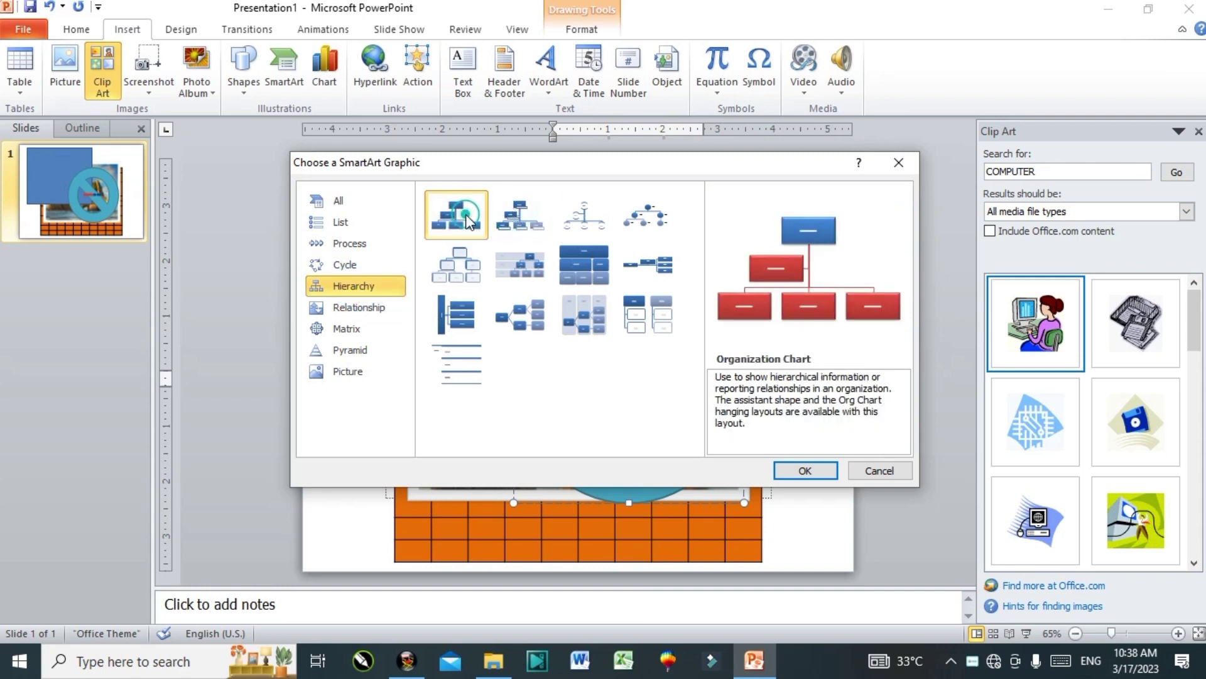
pyautogui.click(787, 469)
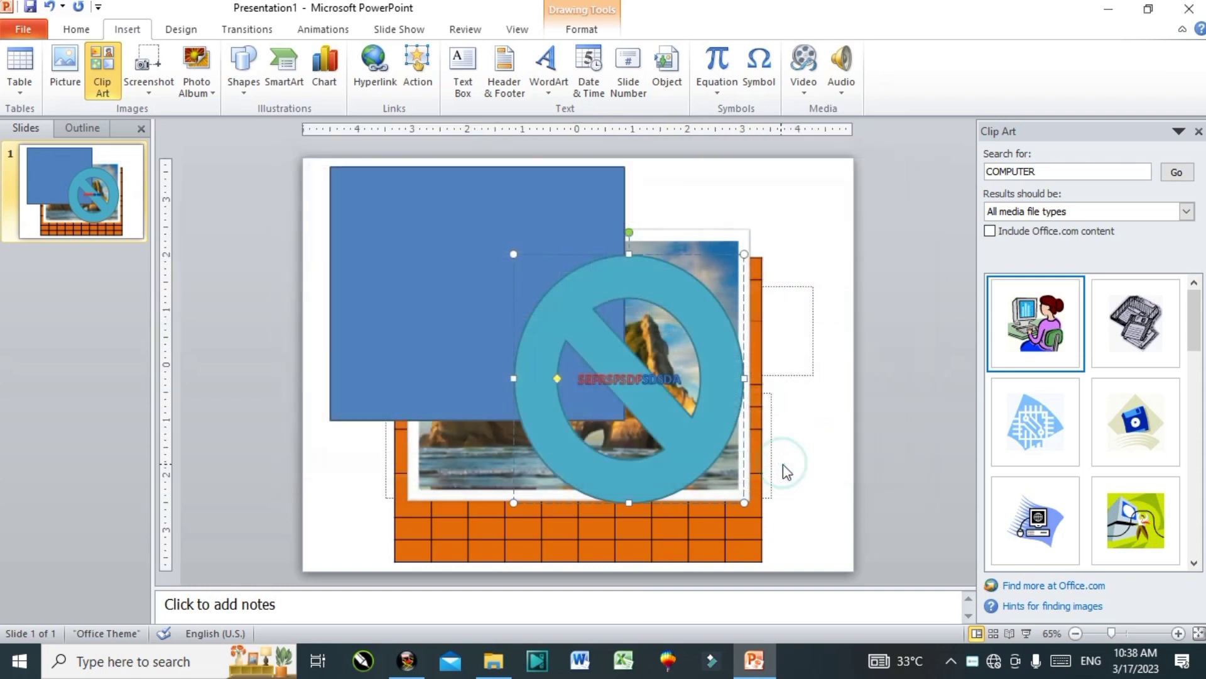
# Step: Label the org chart's top box FATHER NAME
pyautogui.click(581, 288)
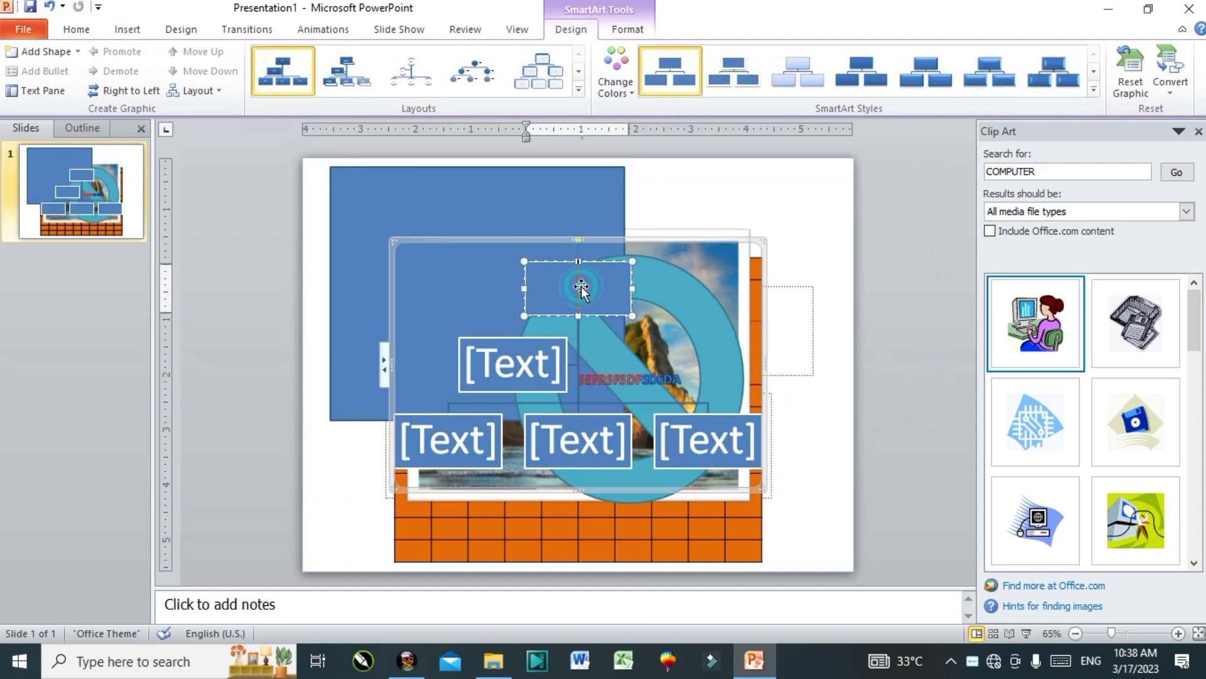
pyautogui.click(581, 286)
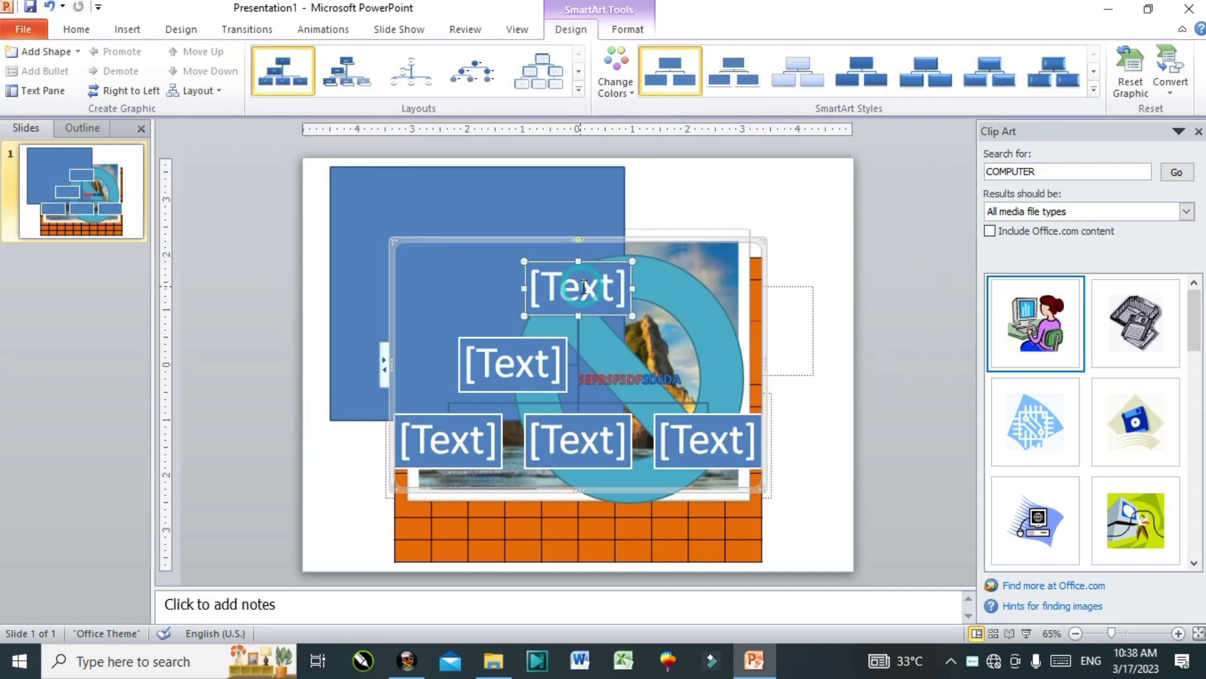
pyautogui.write('FAMILY')
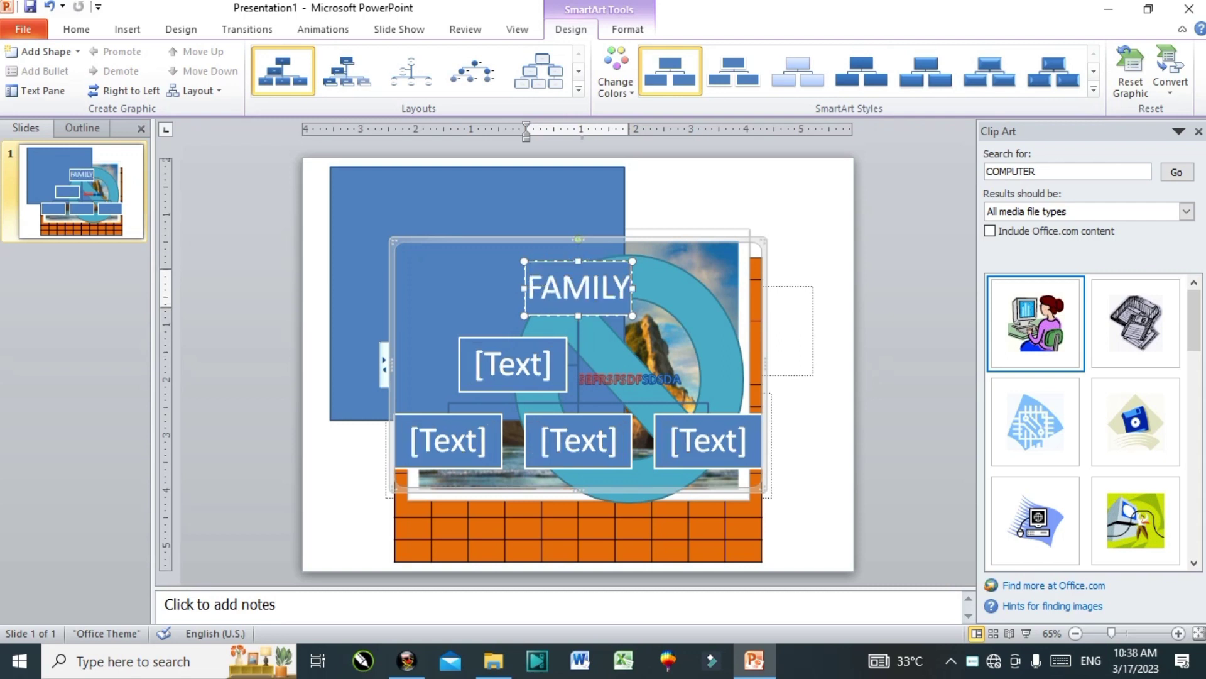
pyautogui.write(' BAD')
pyautogui.press('BackSpace')
pyautogui.press('BackSpace')
pyautogui.press('BackSpace')
pyautogui.press('BackSpace')
pyautogui.press('BackSpace')
pyautogui.press('BackSpace')
pyautogui.press('BackSpace')
pyautogui.press('BackSpace')
pyautogui.press('BackSpace')
pyautogui.write('ATH')
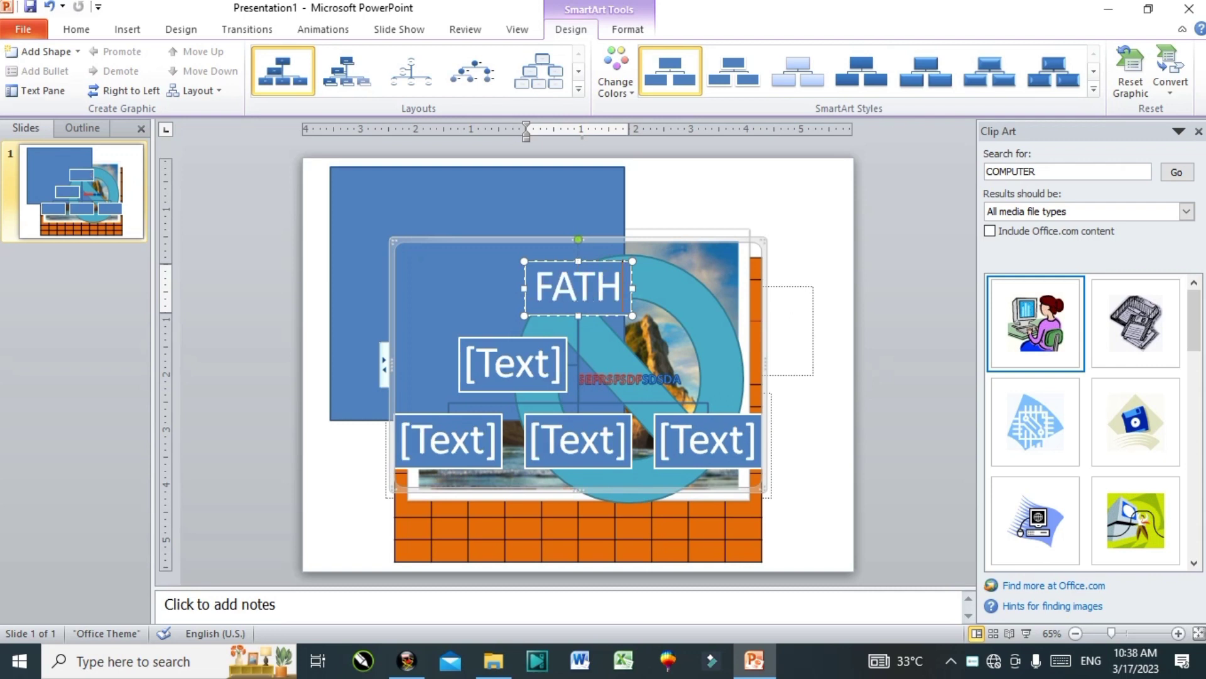
pyautogui.write('ER NAME')
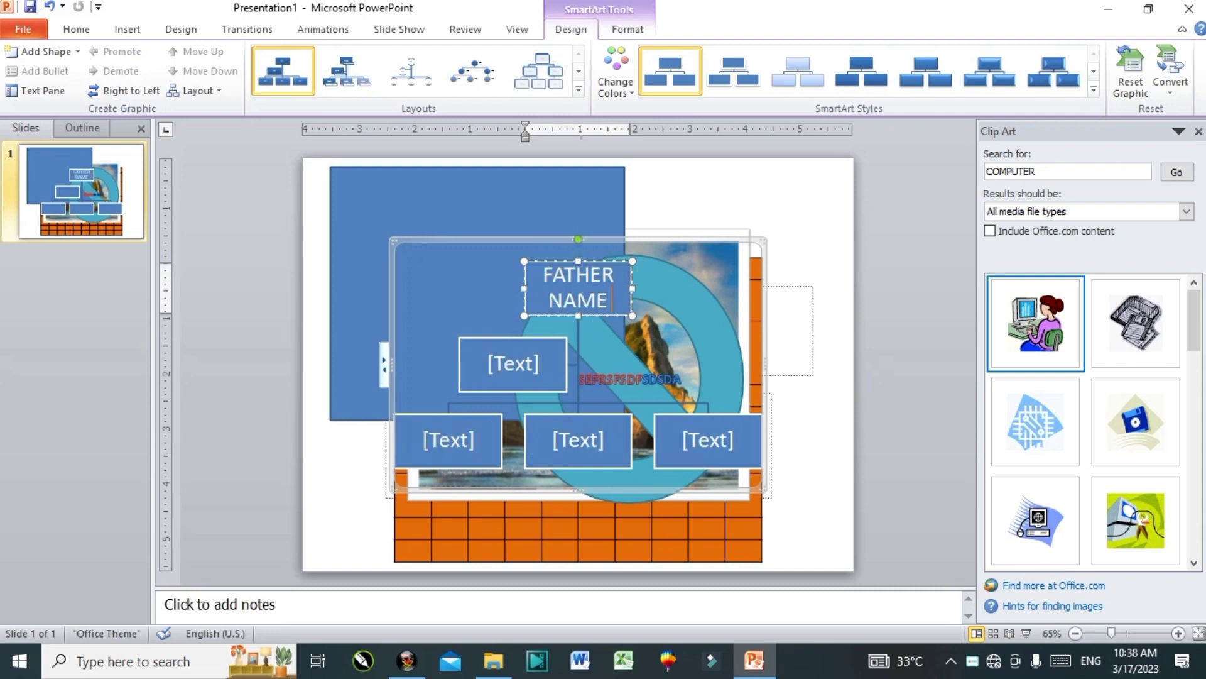
# Step: Label the three bottom boxes ASDF, SDFS and SDFSD
pyautogui.click(509, 358)
pyautogui.write('ALI')
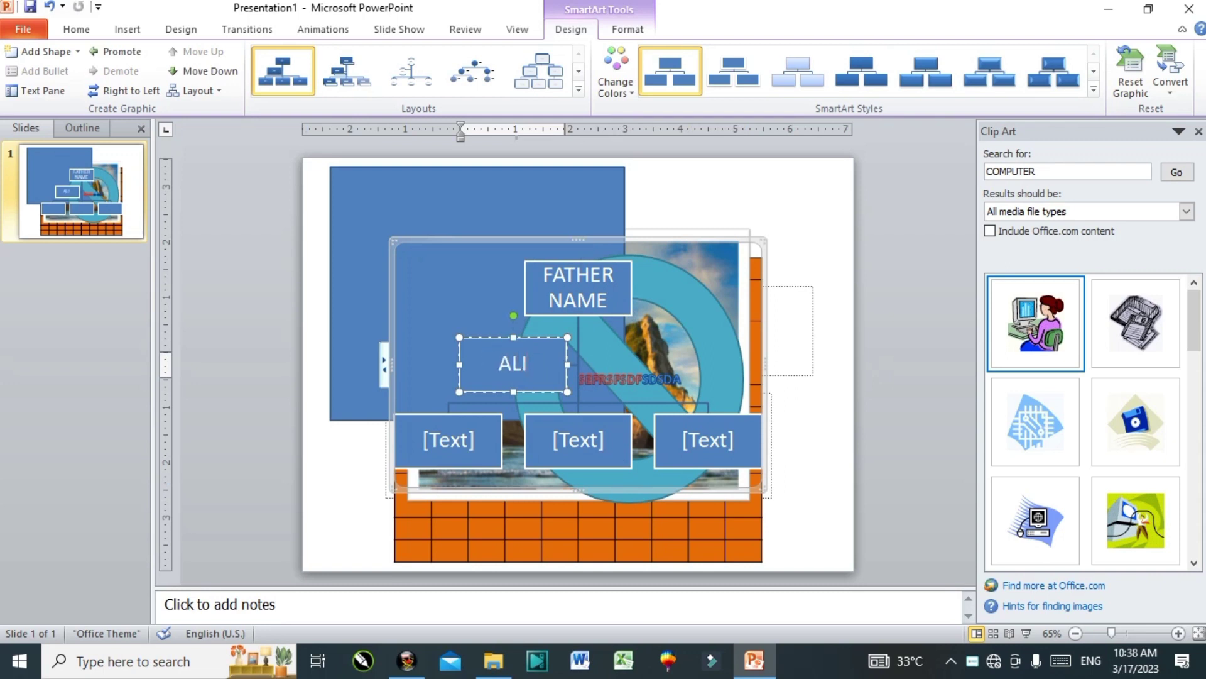
pyautogui.click(444, 438)
pyautogui.write('ASDF')
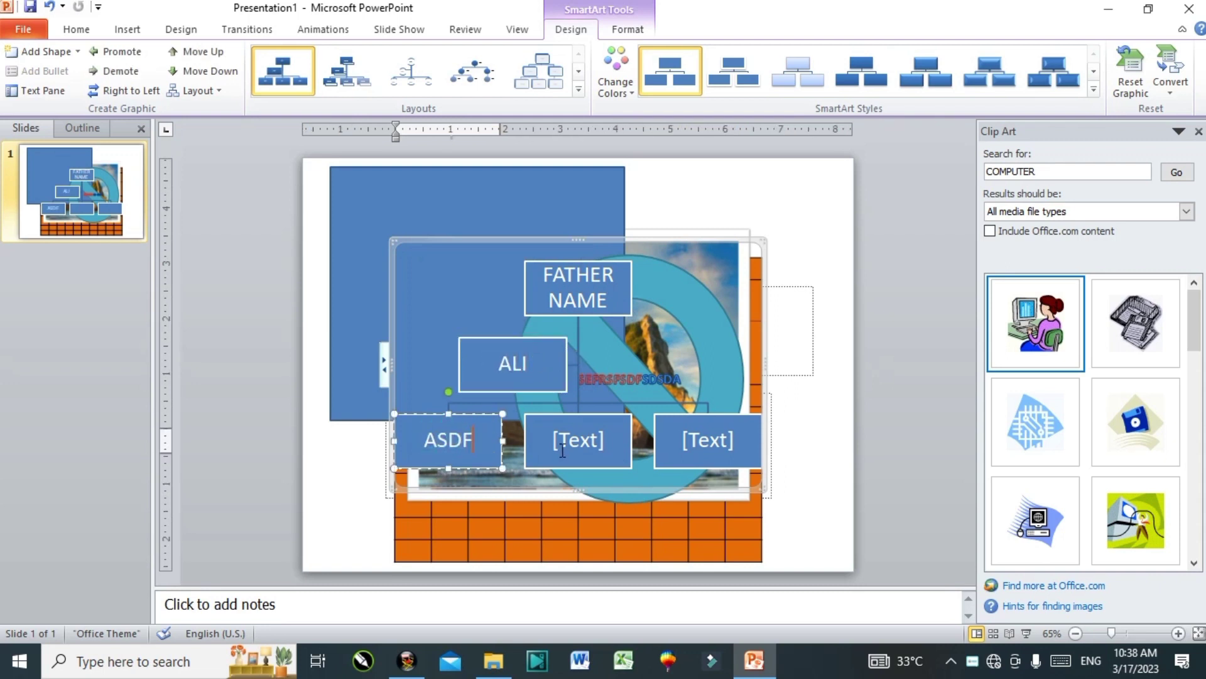
pyautogui.click(559, 446)
pyautogui.write('SDFS')
pyautogui.click(749, 444)
pyautogui.write('SDFSD')
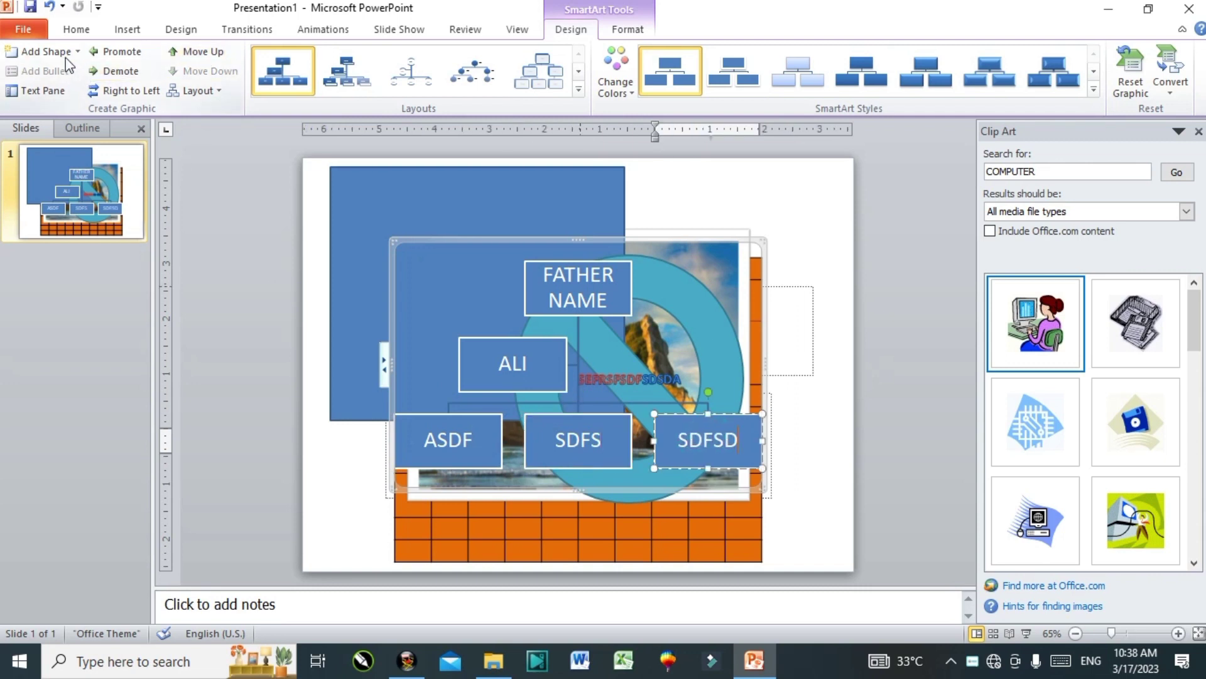
# Step: Add a box below SDFSD labelled SDFSFSFSDF, then add a box below ASDF
pyautogui.click(48, 52)
pyautogui.write('SDFSF')
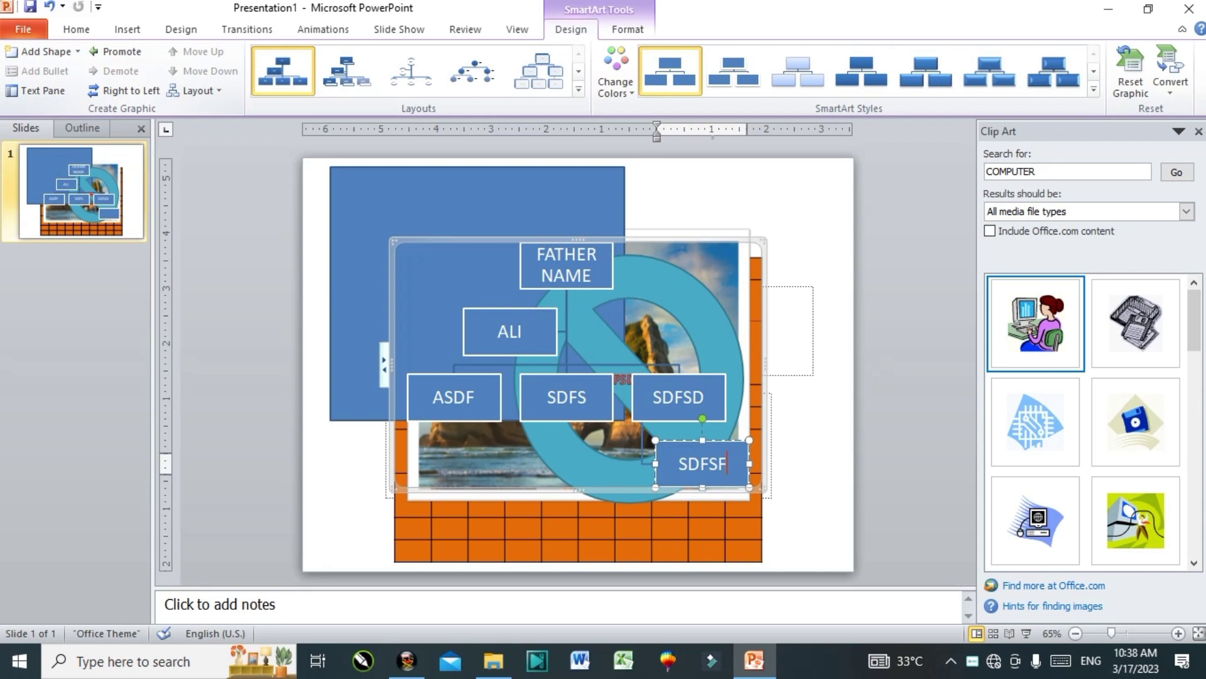
pyautogui.write('SFSDF')
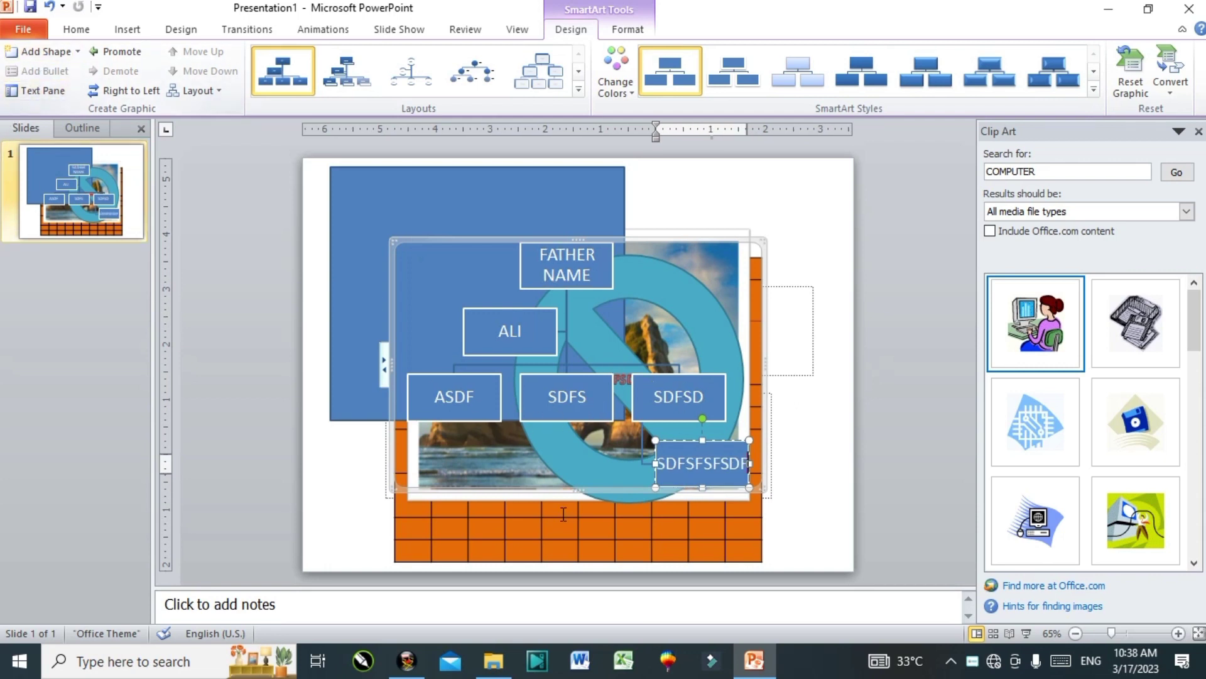
pyautogui.click(470, 405)
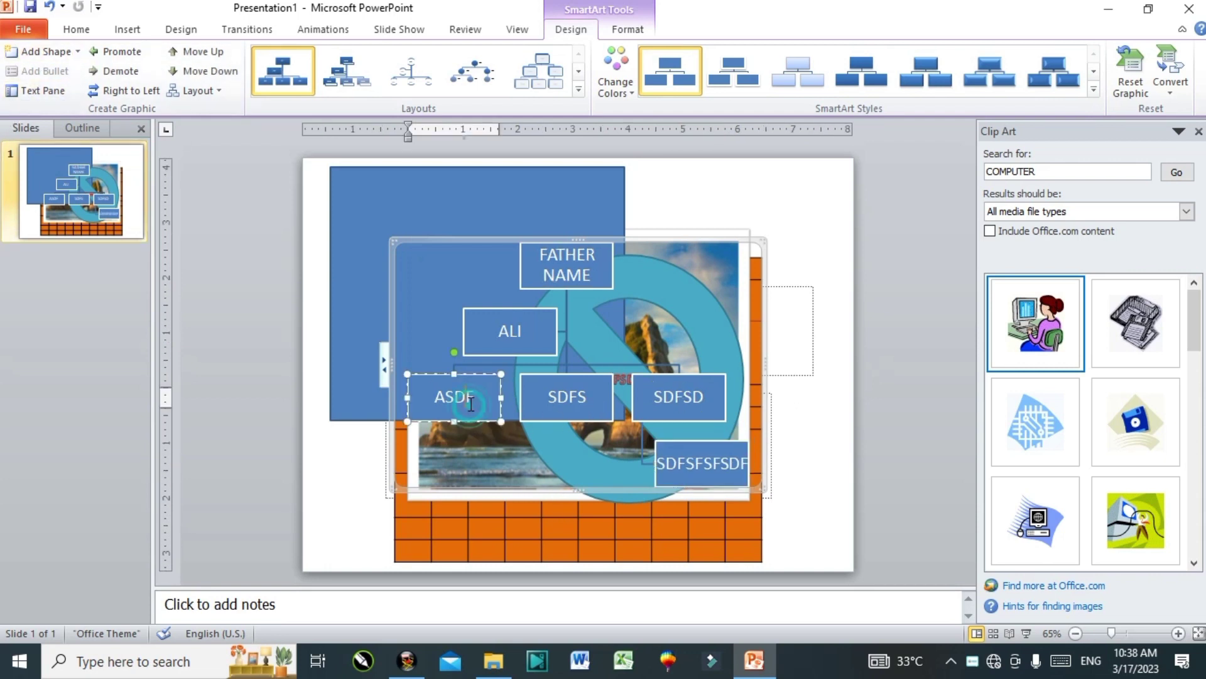
pyautogui.click(33, 53)
# Step: Label the new box SDFSDFS and add another box beneath it labelled SD
pyautogui.write('SDFSDFS')
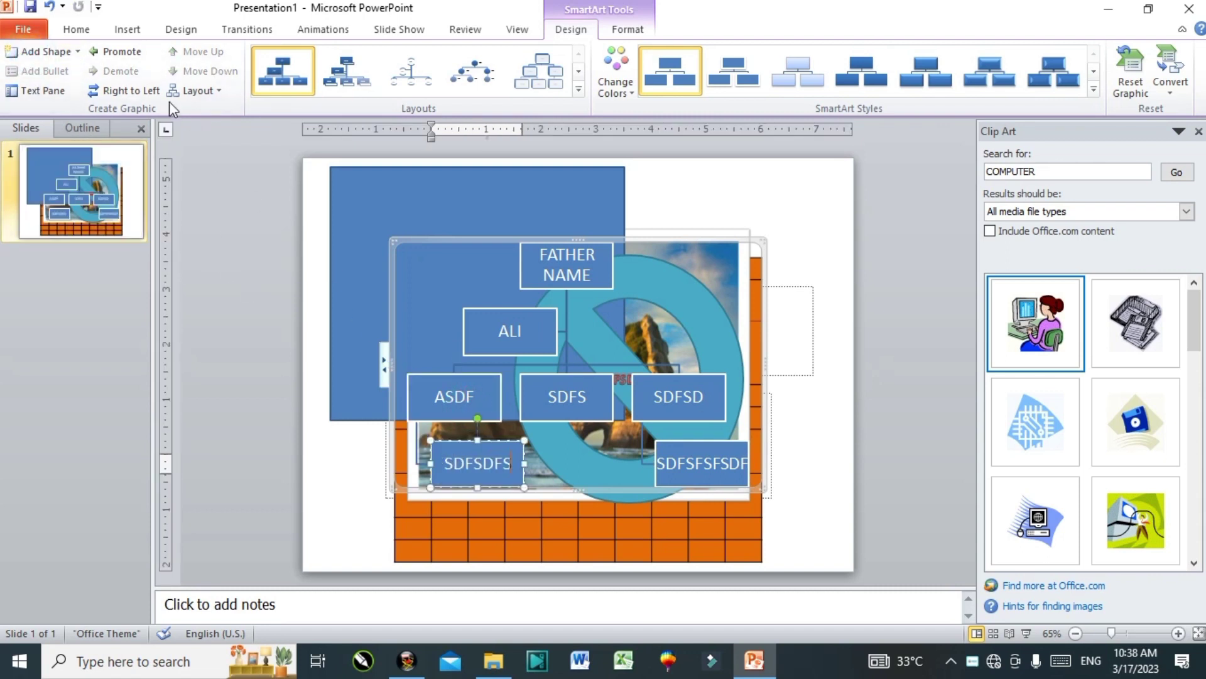
pyautogui.click(79, 52)
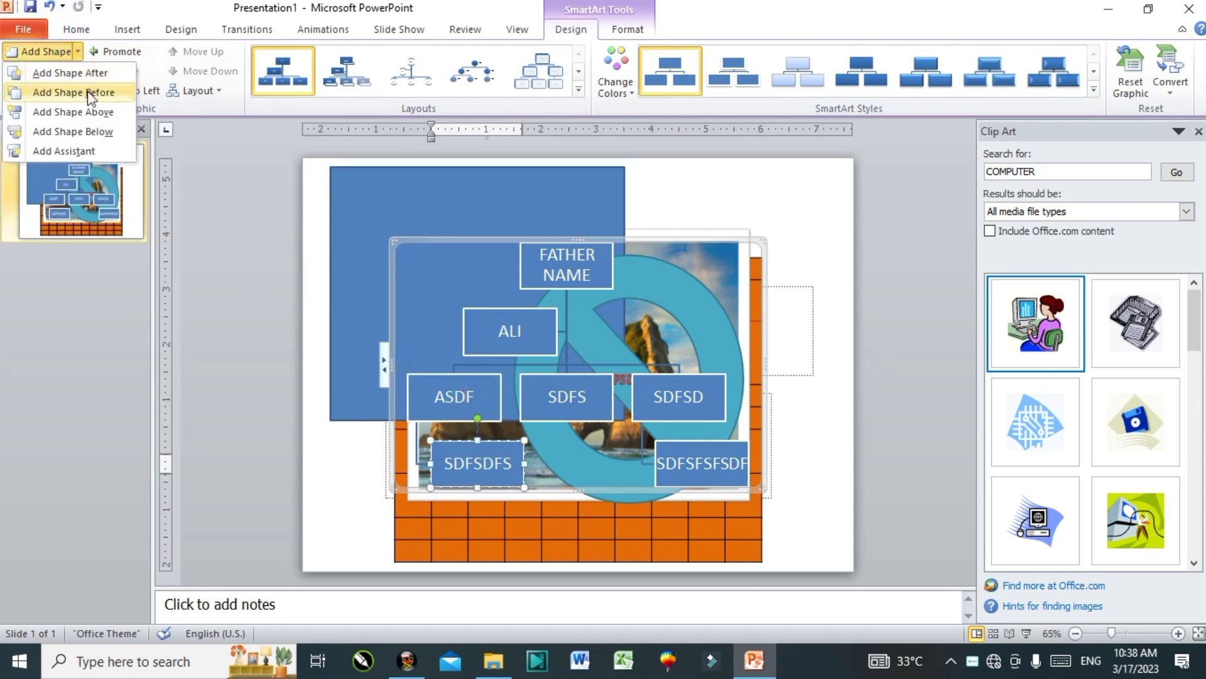
pyautogui.click(73, 132)
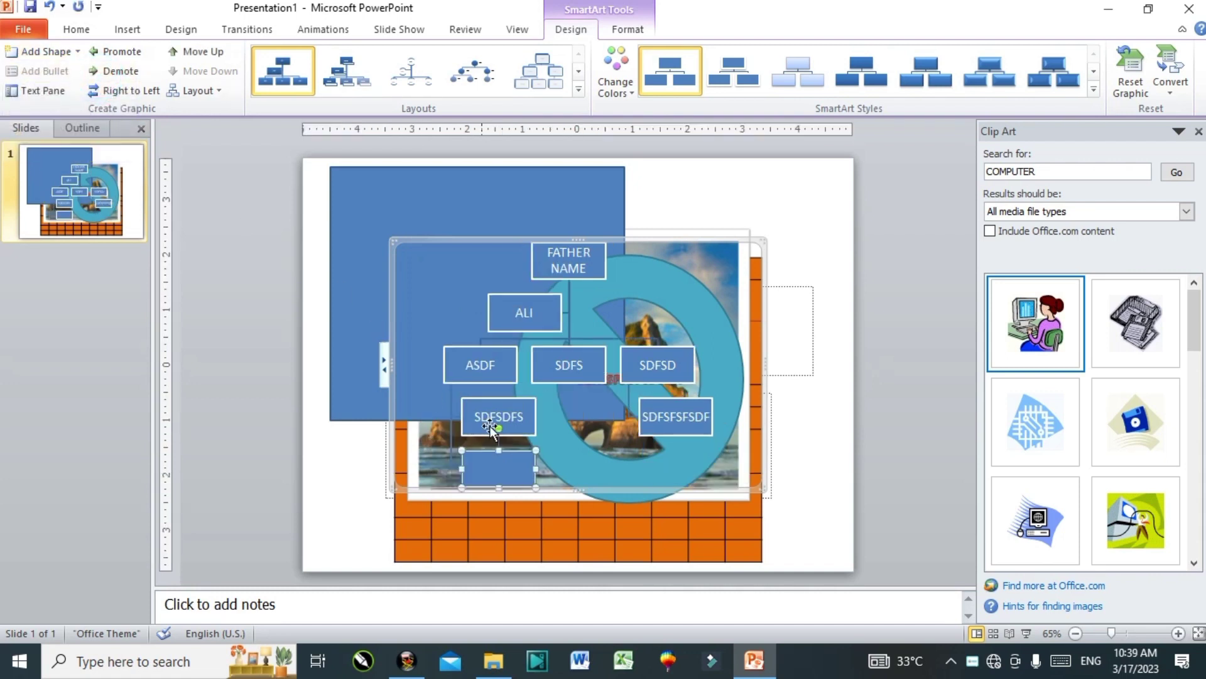
pyautogui.write('SDFSDFSF')
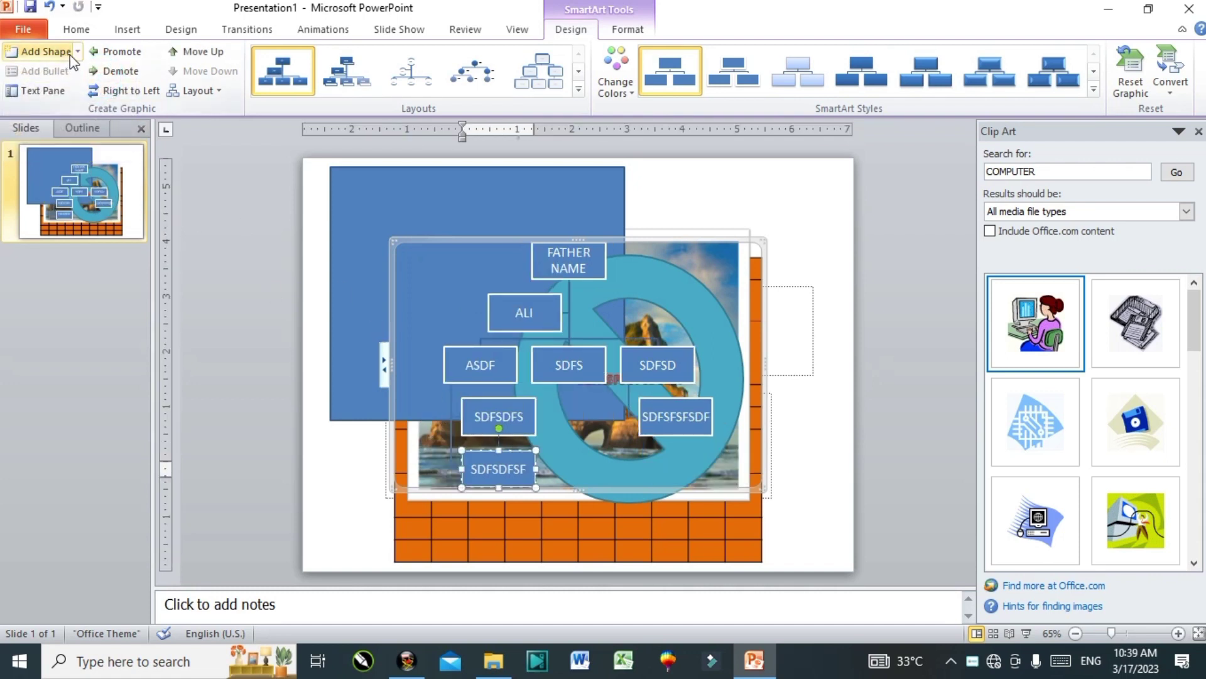
# Step: Add one more box to the chart and label it SFSDFSSFDSF
pyautogui.click(77, 51)
pyautogui.click(102, 112)
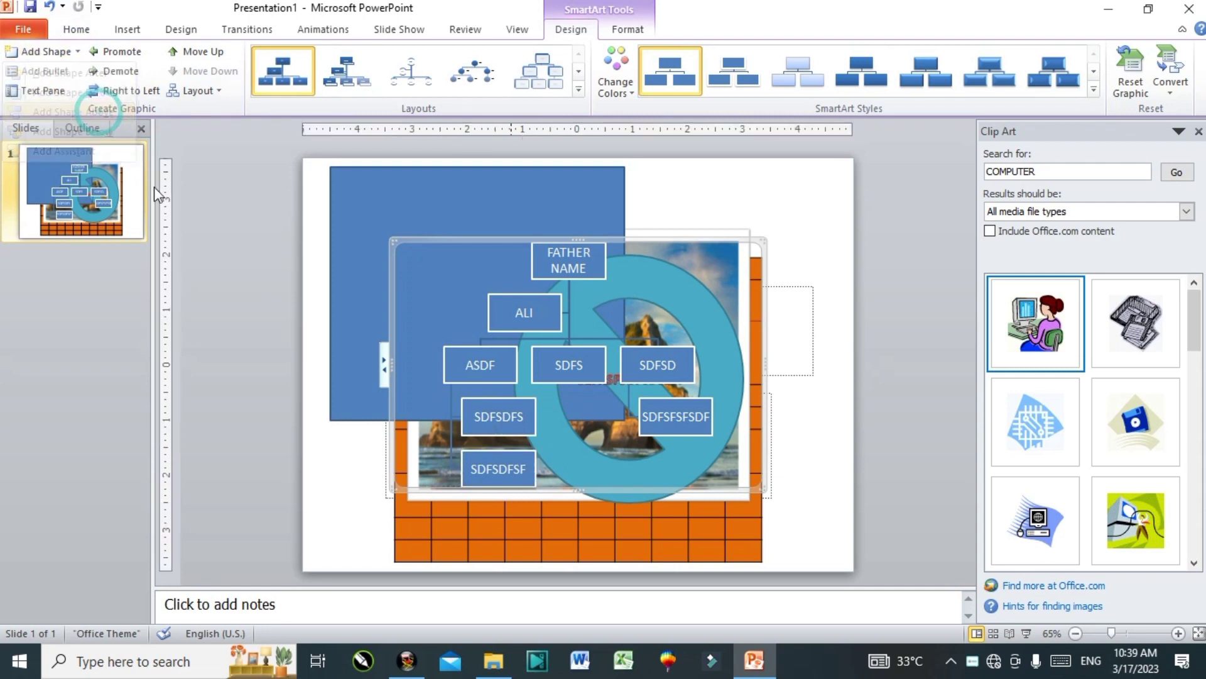
pyautogui.write('SF')
pyautogui.click(461, 418)
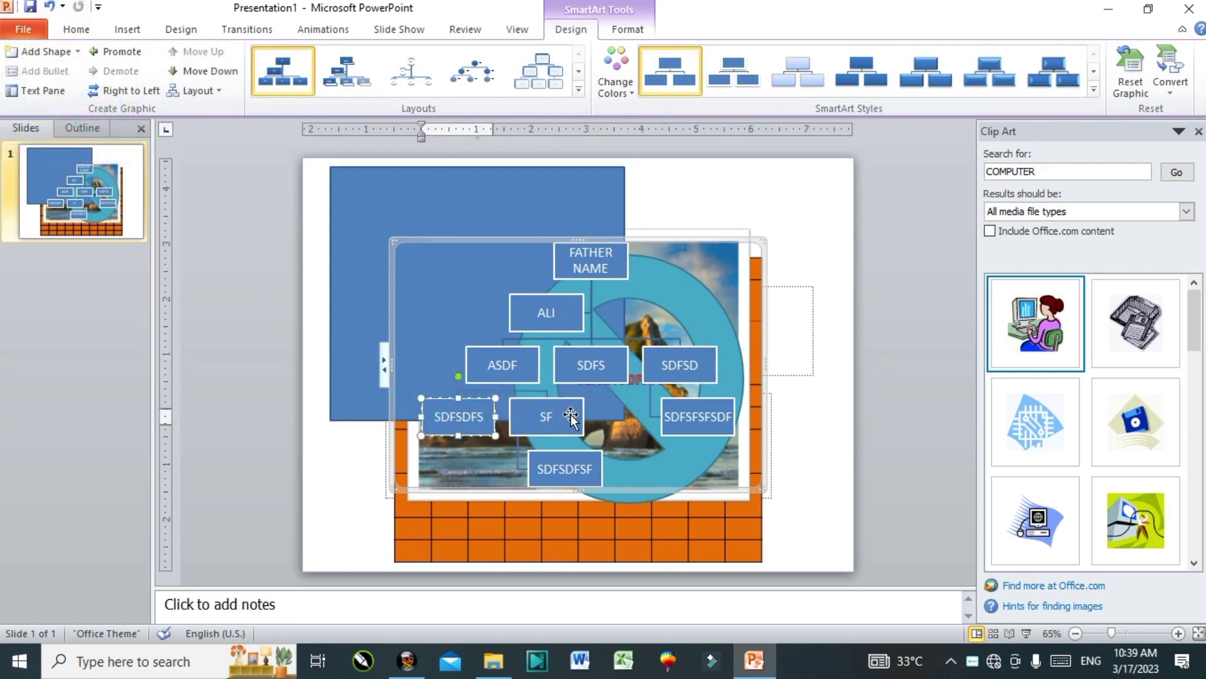
pyautogui.click(570, 417)
pyautogui.write('SFSDFSSFDSF')
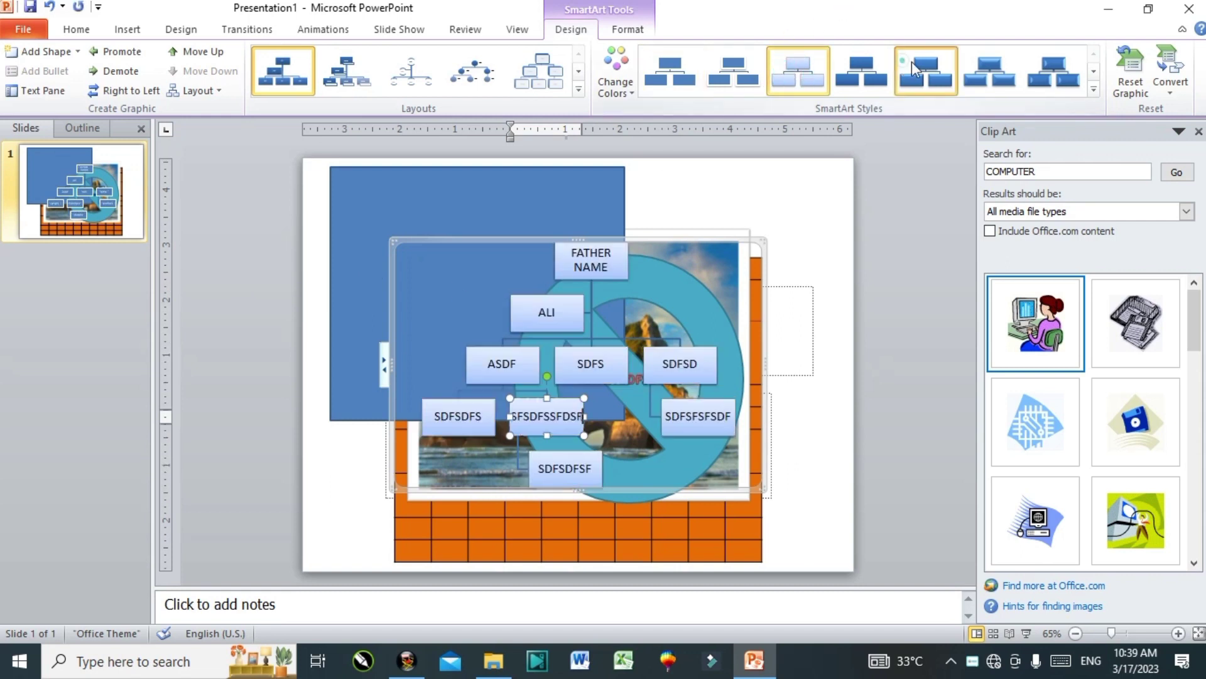
# Step: Give the chart a stacked-box layout, white-box style and Colorful scheme, then close Clip Art
pyautogui.click(1031, 75)
pyautogui.click(670, 71)
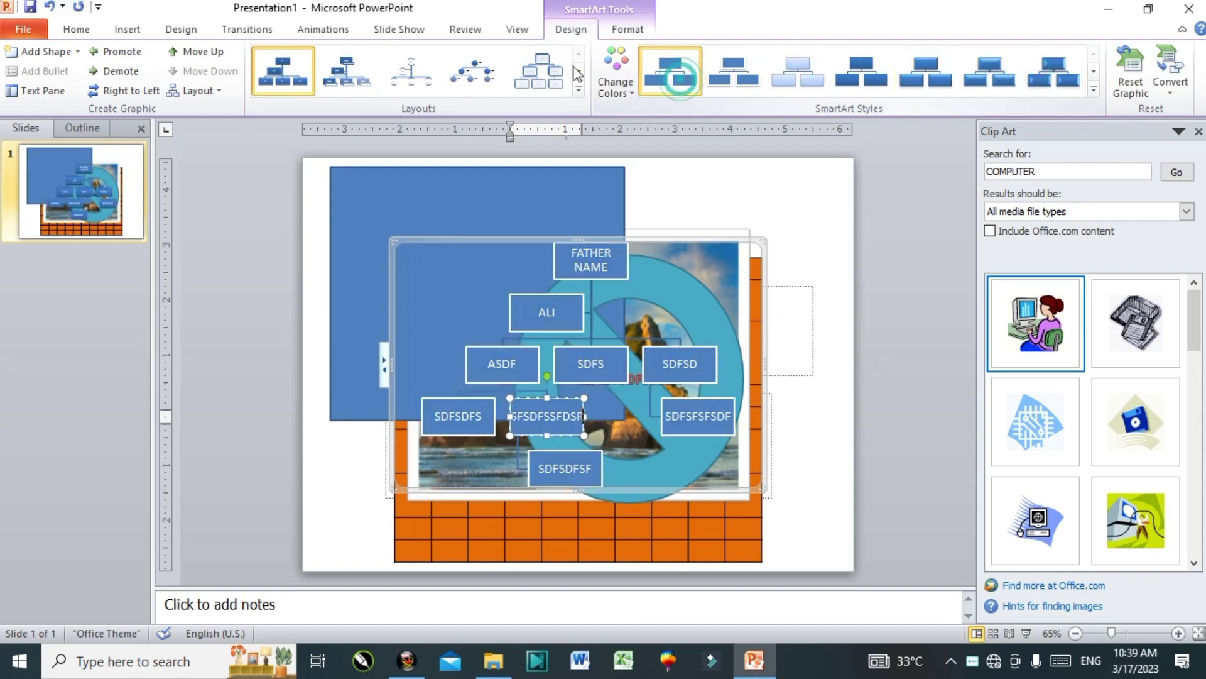
pyautogui.click(539, 71)
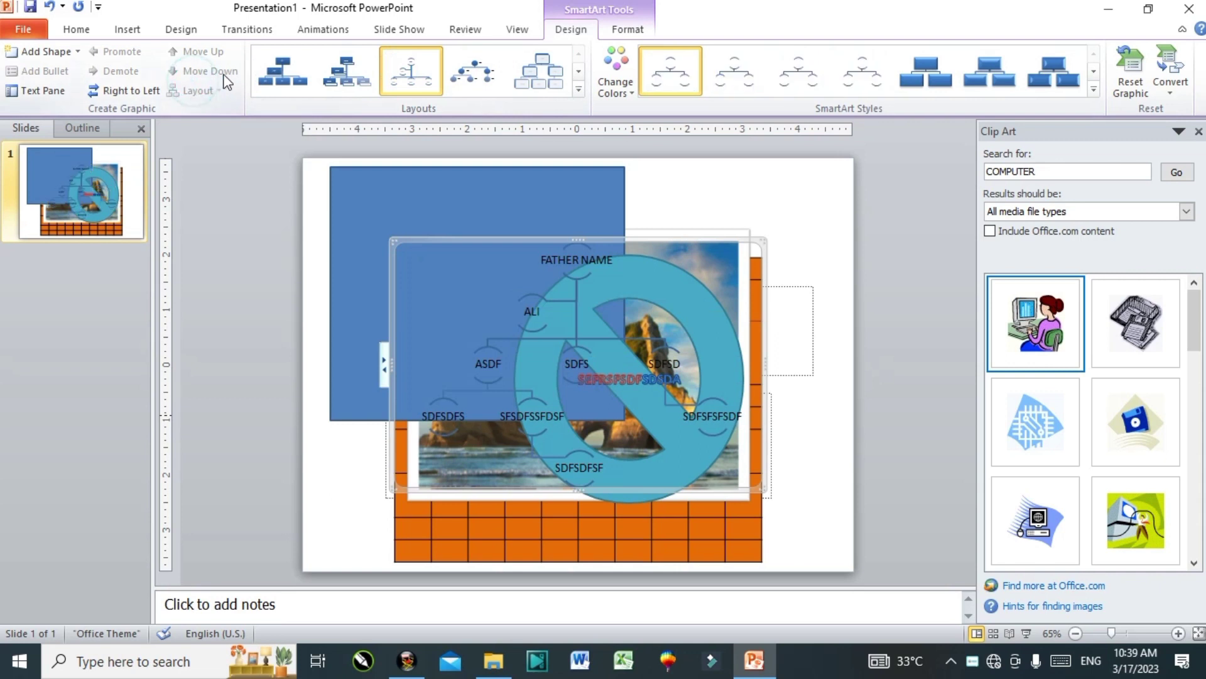
pyautogui.click(609, 74)
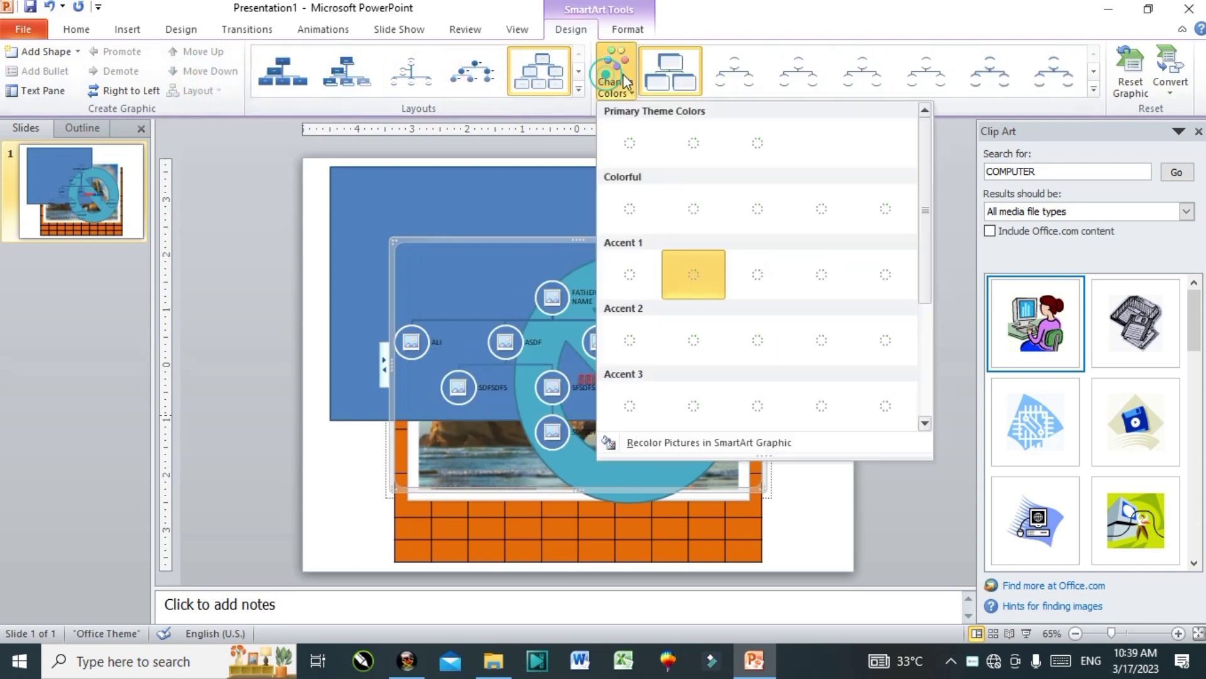
pyautogui.click(828, 214)
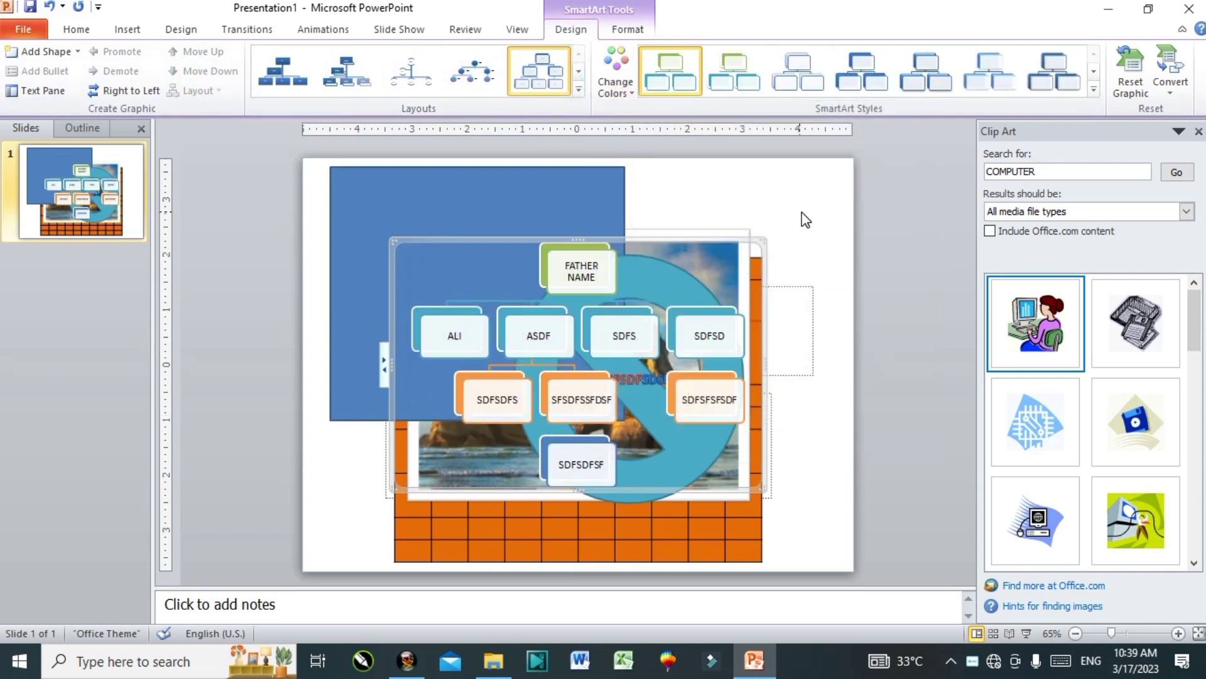
pyautogui.click(1199, 133)
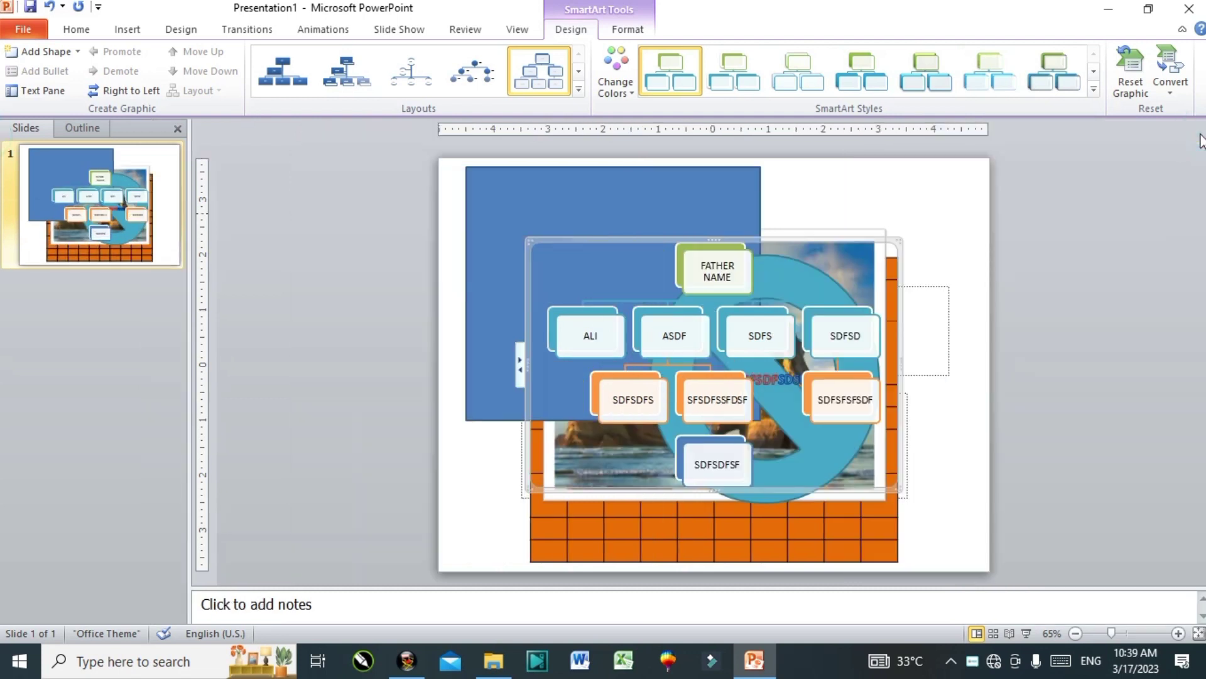